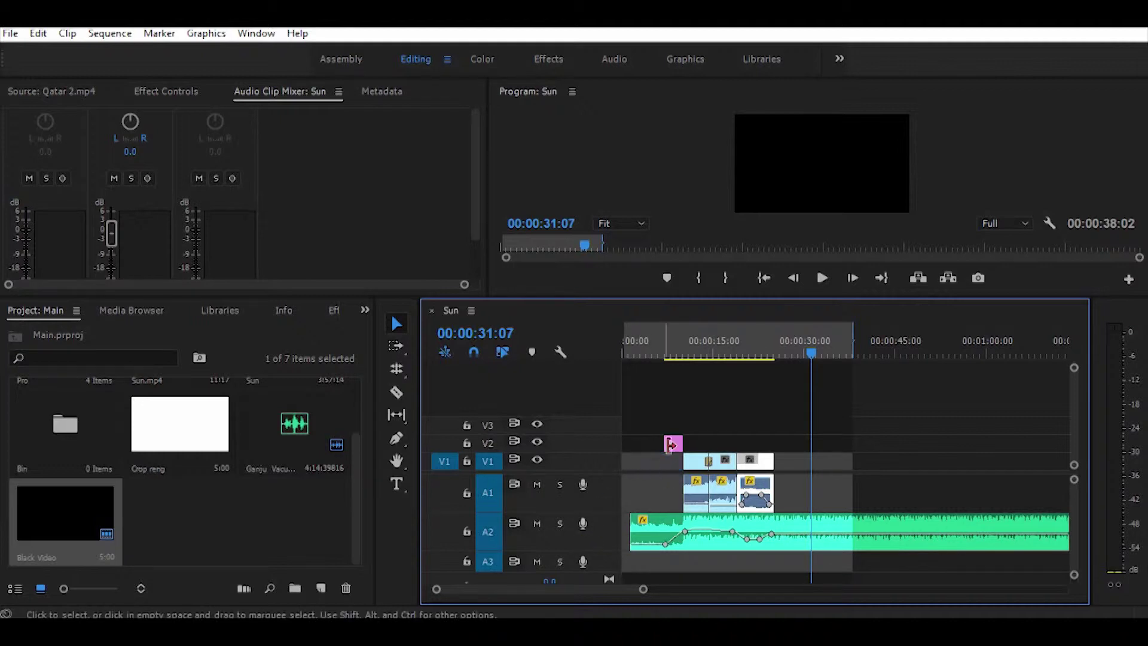
- Razor-cut the A2 music at the start and end of the video clips
left_click(396, 392)
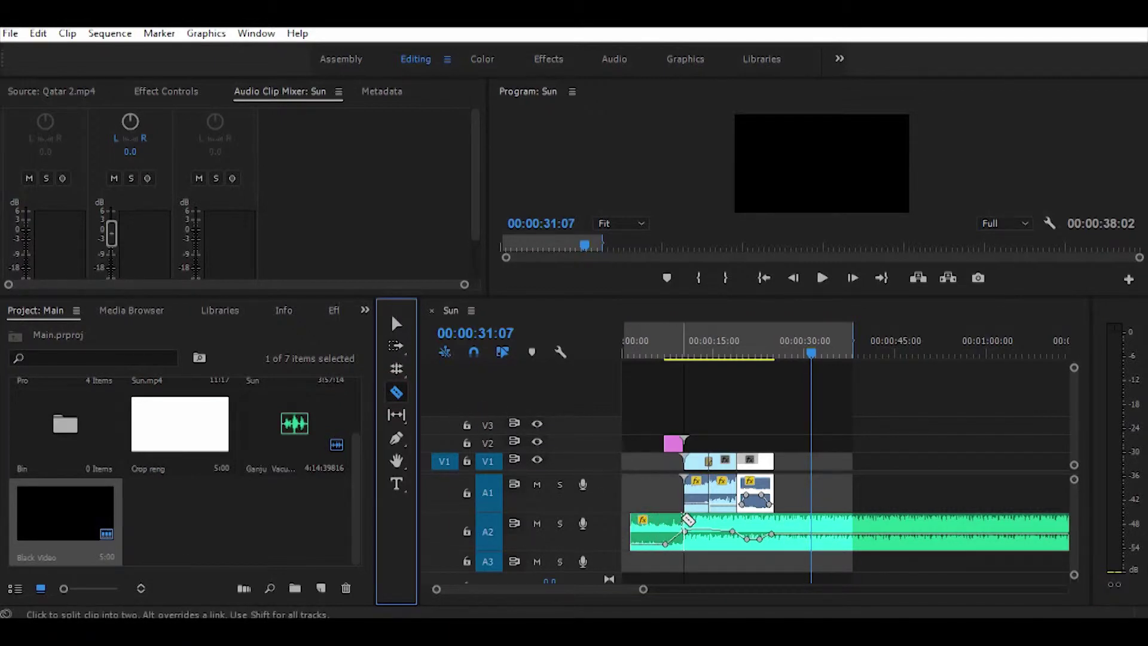
left_click(666, 524)
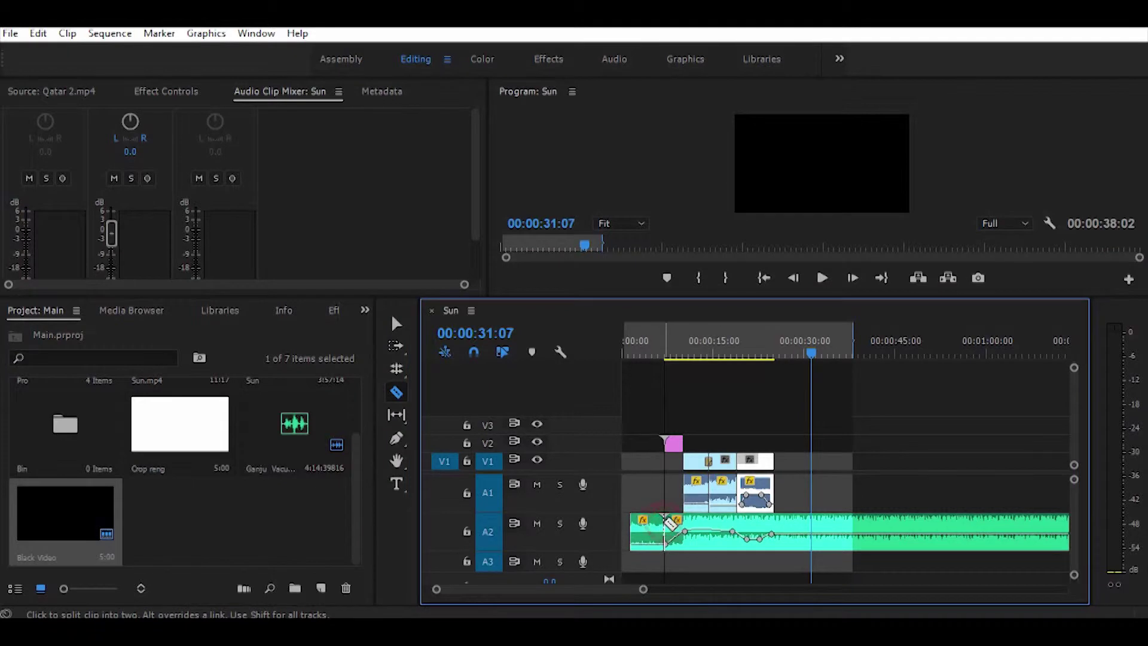
left_click(778, 526)
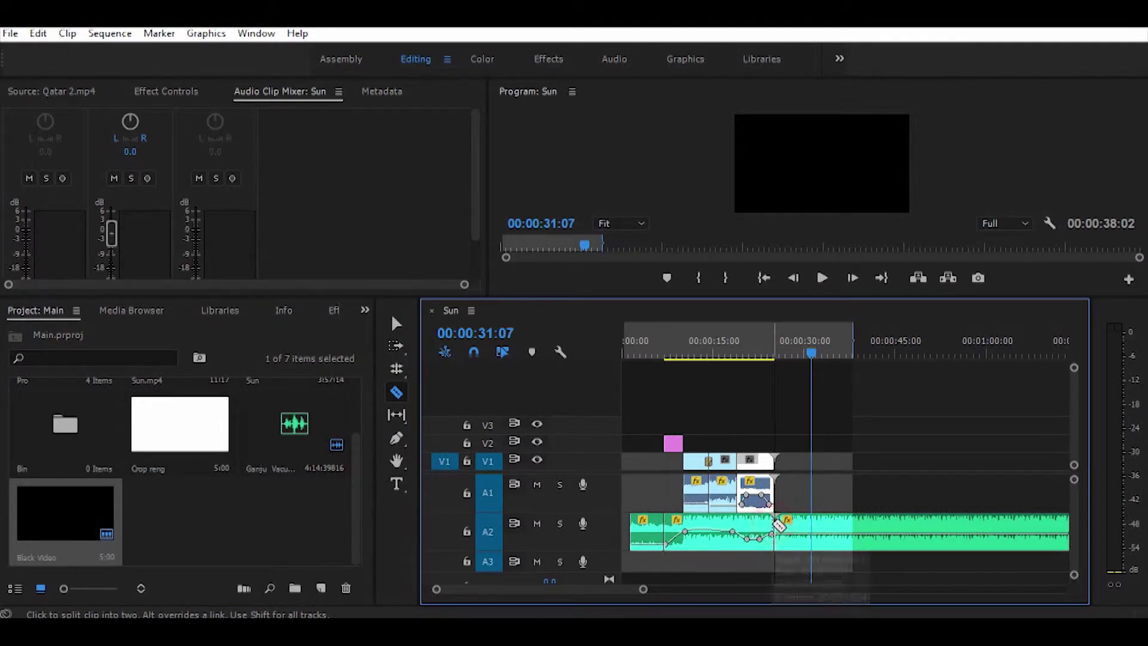
- Delete the leftover music tail and shift all clips to start at 00:00
key("v")
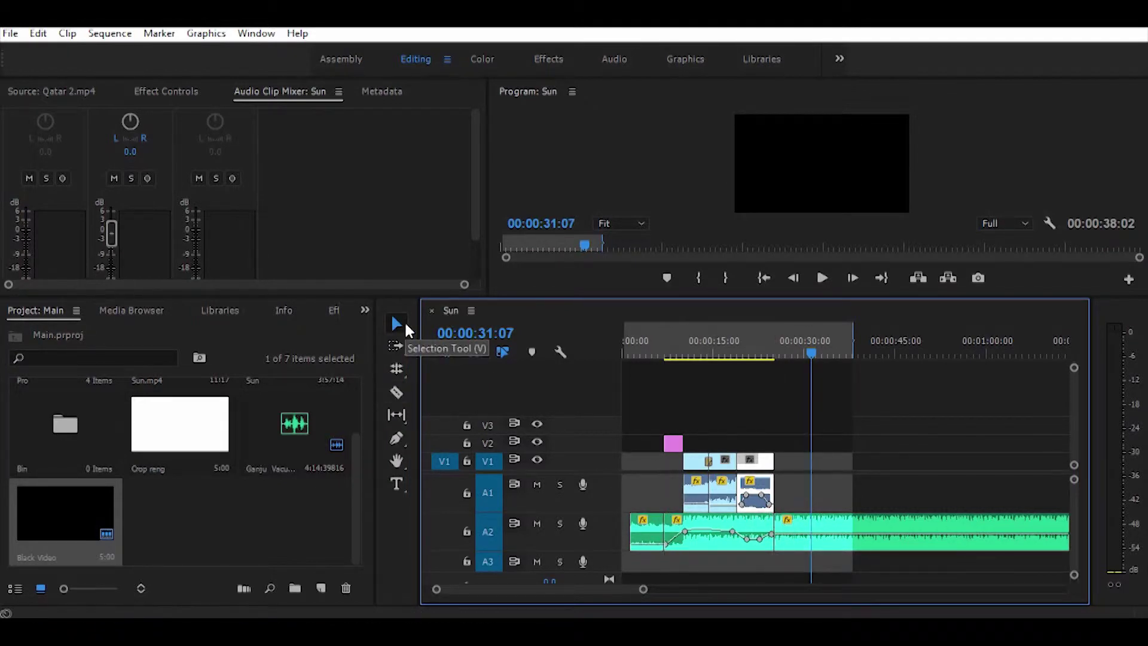
left_click(833, 519)
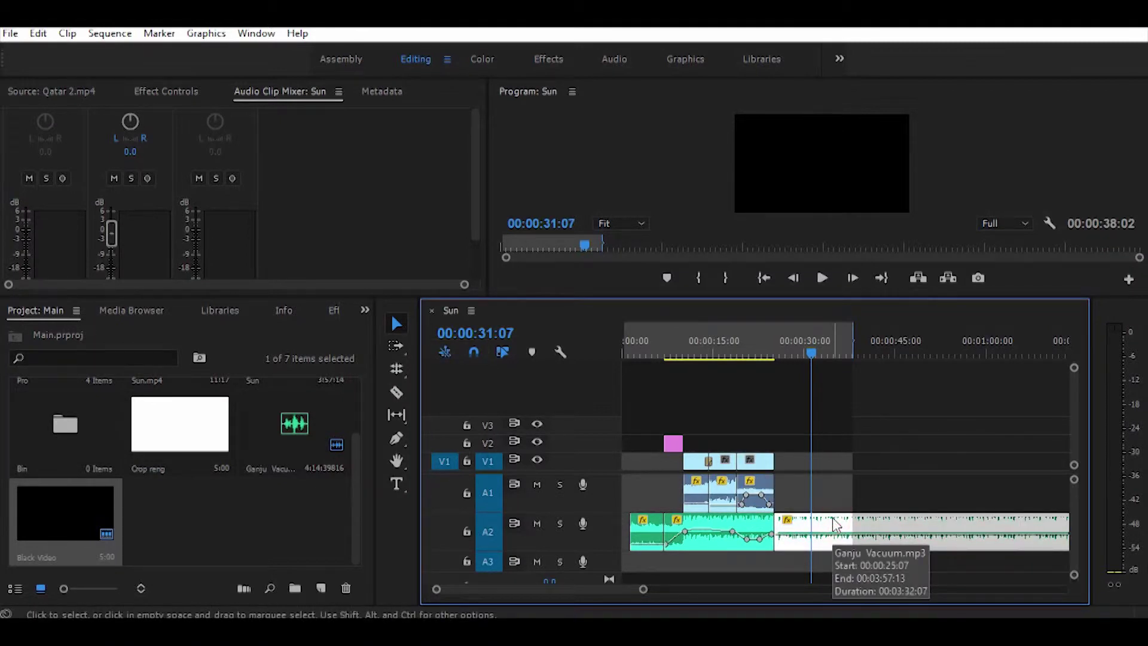
key("Delete")
key("Delete")
mouse_move(647, 439)
left_mouse_down()
mouse_move(765, 531)
mouse_move(709, 529)
left_mouse_up()
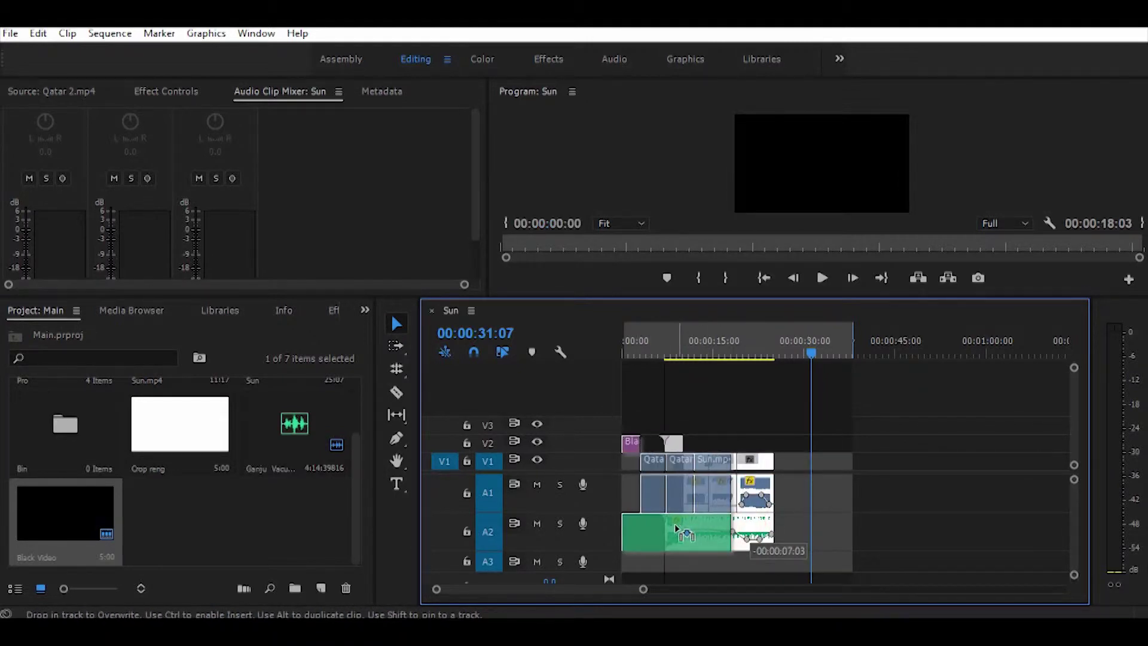
left_click_drag(625, 353, 666, 374)
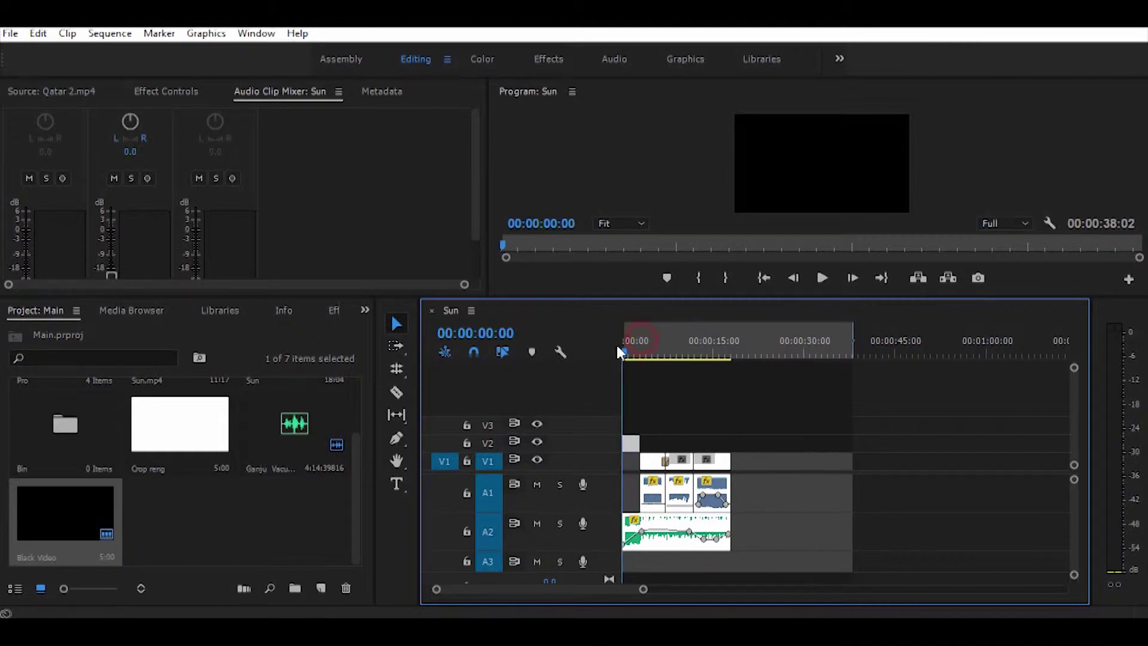
- Open Sun.mp4 in the source viewer and add it to the sequence after the clips
left_click(752, 354)
left_click(256, 502)
scroll(281, 502, "up", 2)
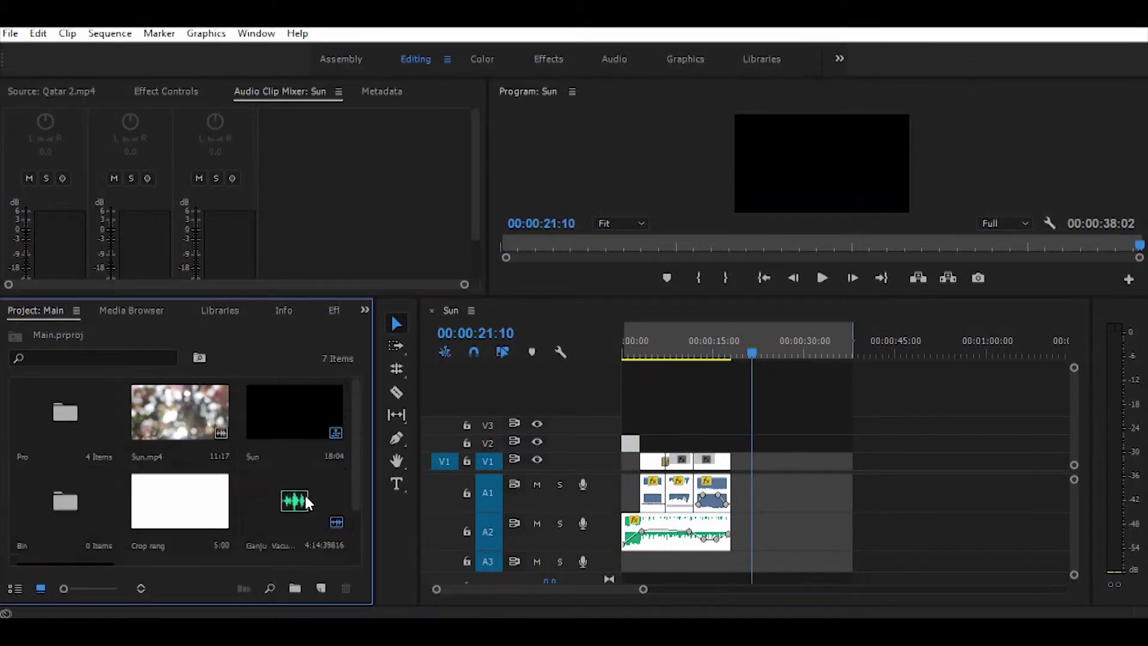
double_click(173, 414)
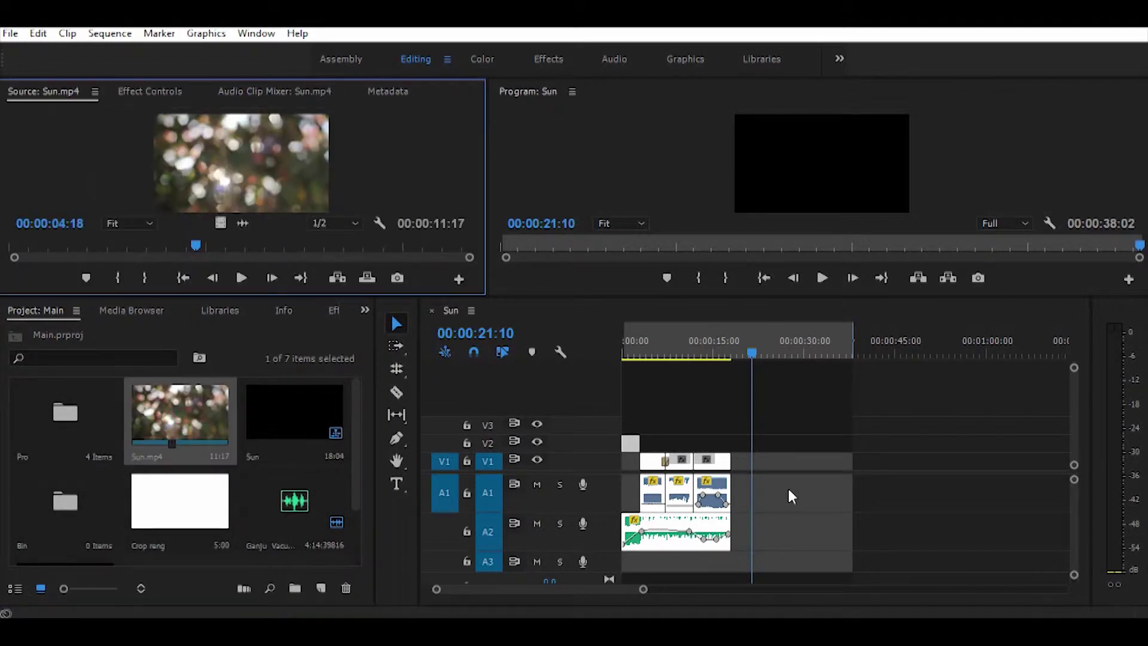
left_click_drag(182, 418, 796, 473)
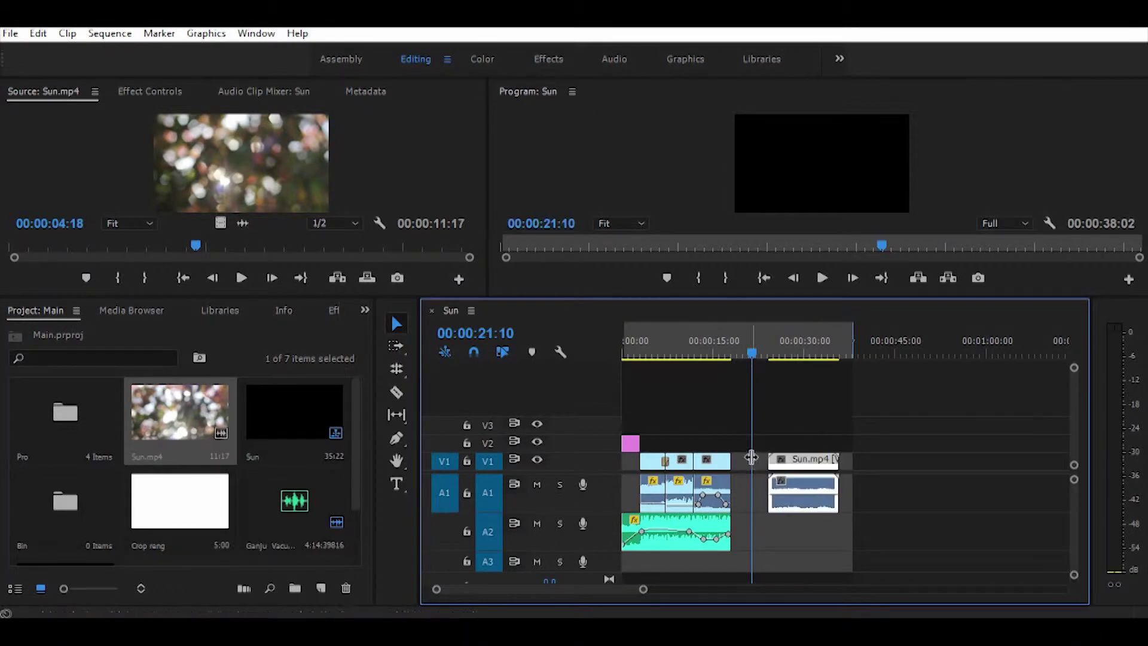
- Ripple-delete the gap before the added Sun.mp4, then remove that test clip again
left_click(741, 462)
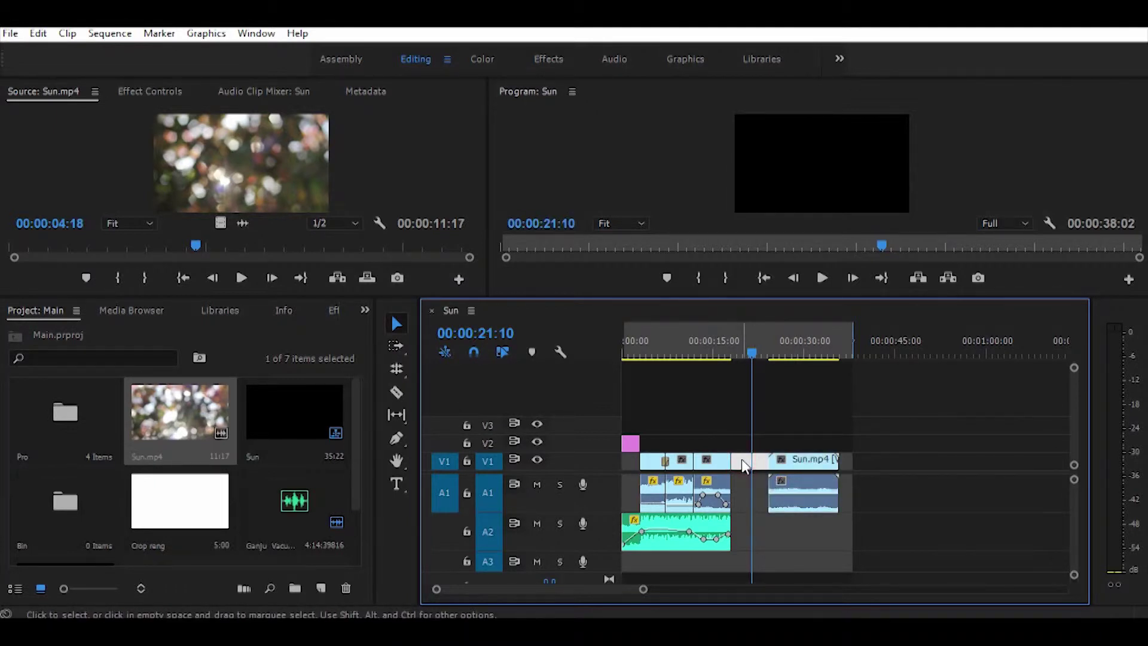
right_click(741, 464)
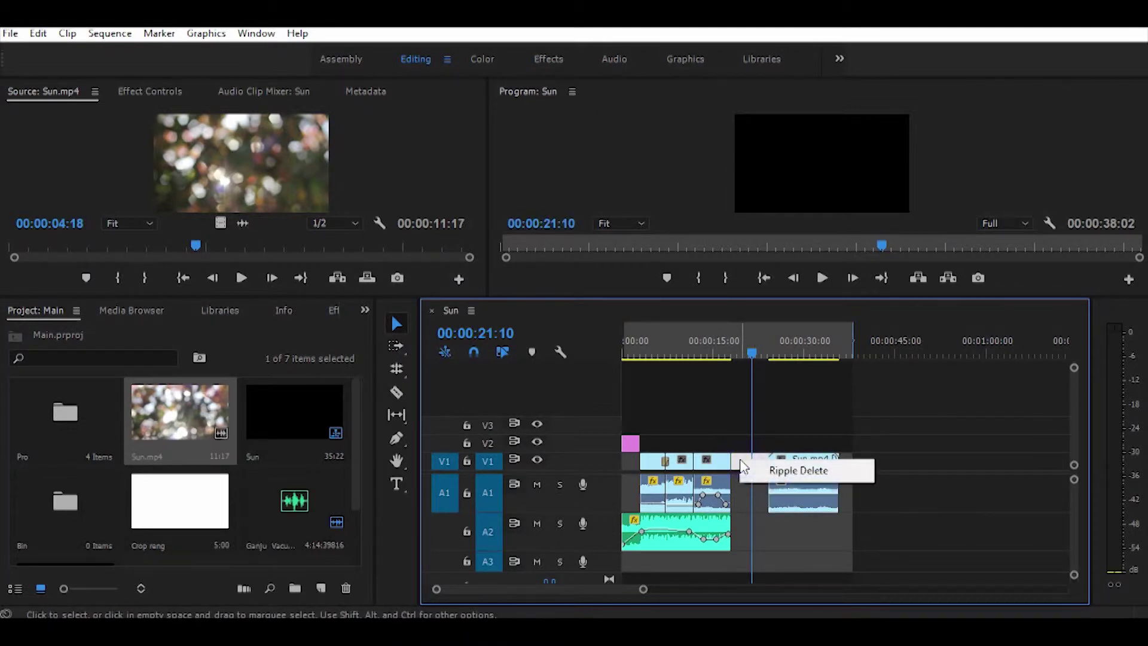
left_click(769, 471)
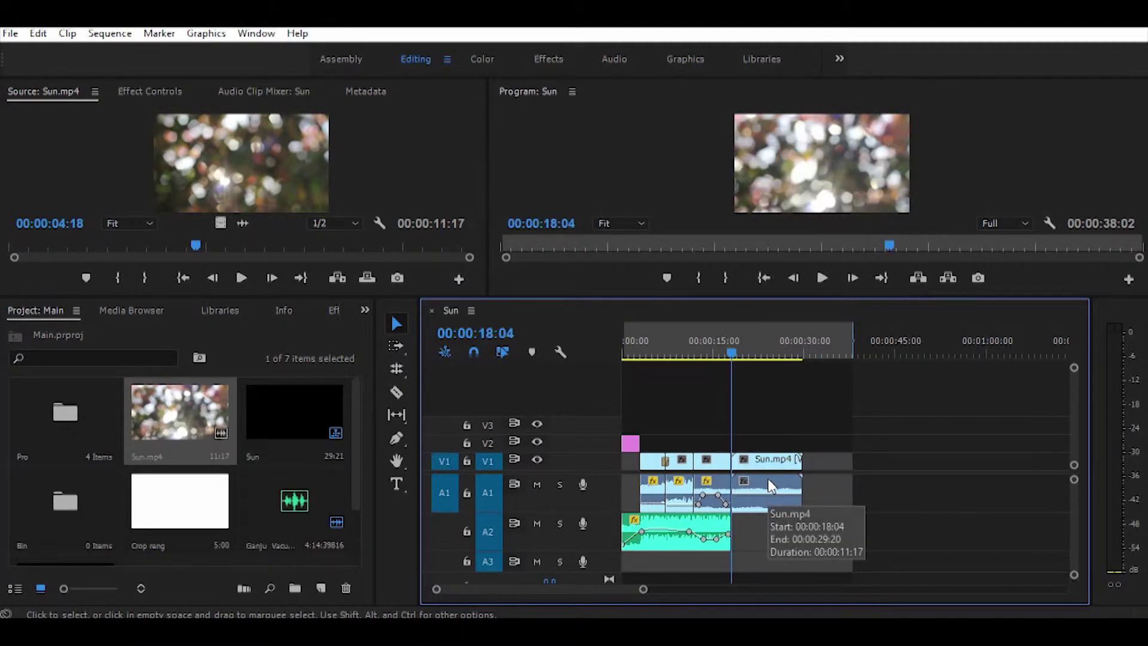
left_click(770, 482)
key("Delete")
mouse_move(644, 589)
left_mouse_down()
mouse_move(626, 599)
mouse_move(607, 586)
left_mouse_up()
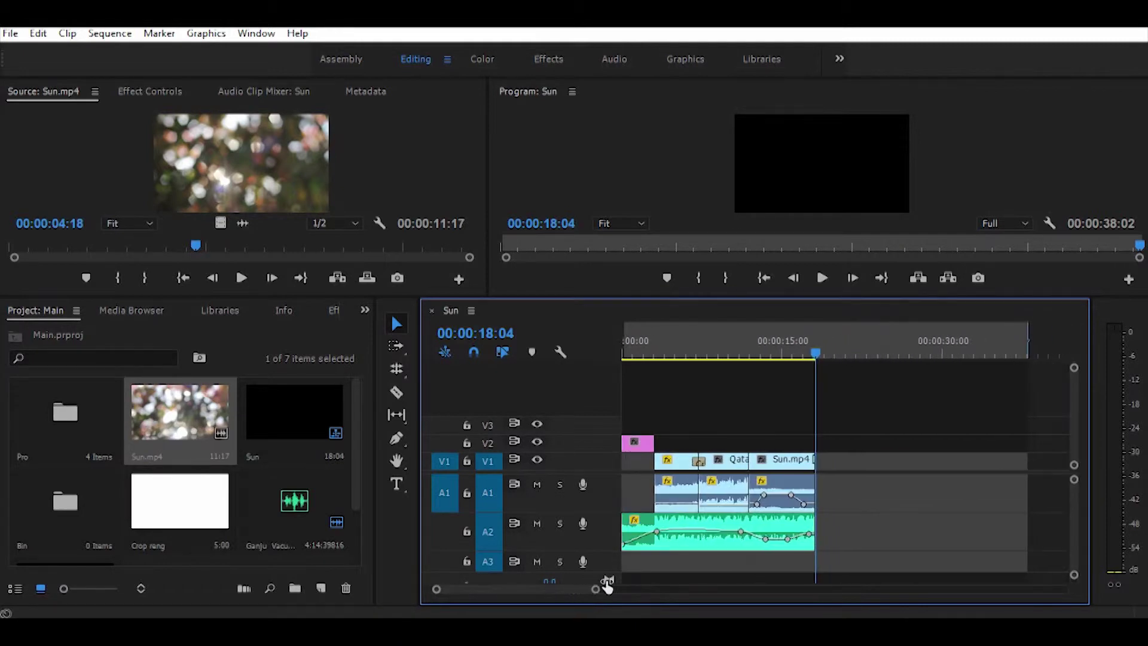
- Play the Sun sequence from 00:00 and lower the panel divider to enlarge the monitors
left_click_drag(660, 340, 625, 344)
key("space")
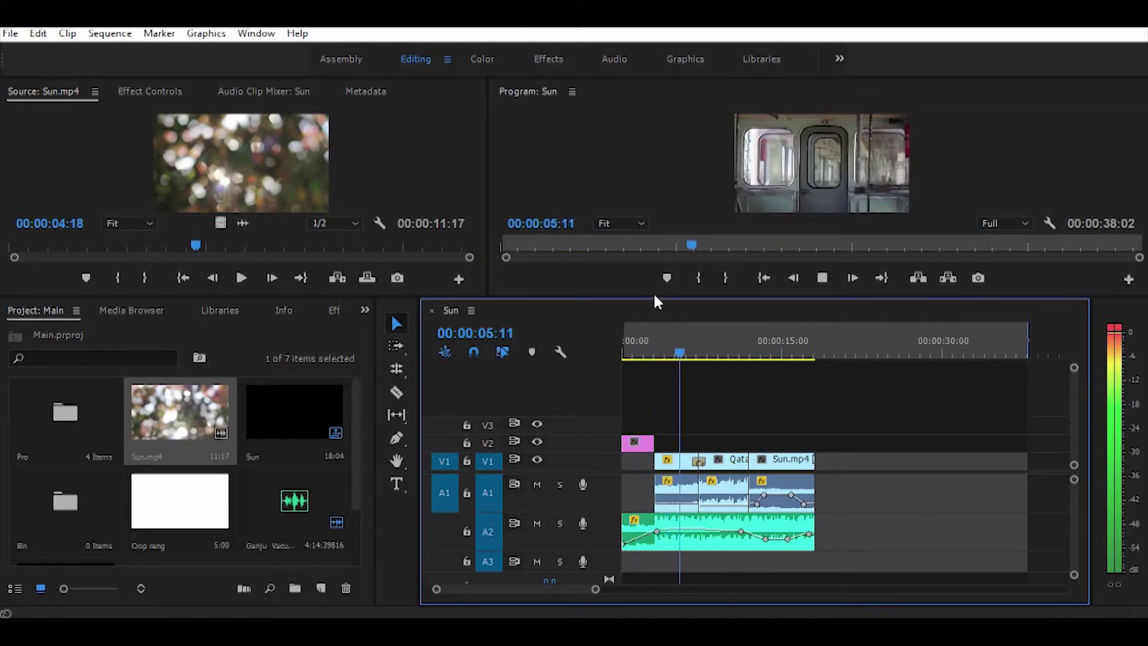
mouse_move(647, 296)
left_mouse_down()
mouse_move(646, 378)
mouse_move(649, 364)
left_mouse_up()
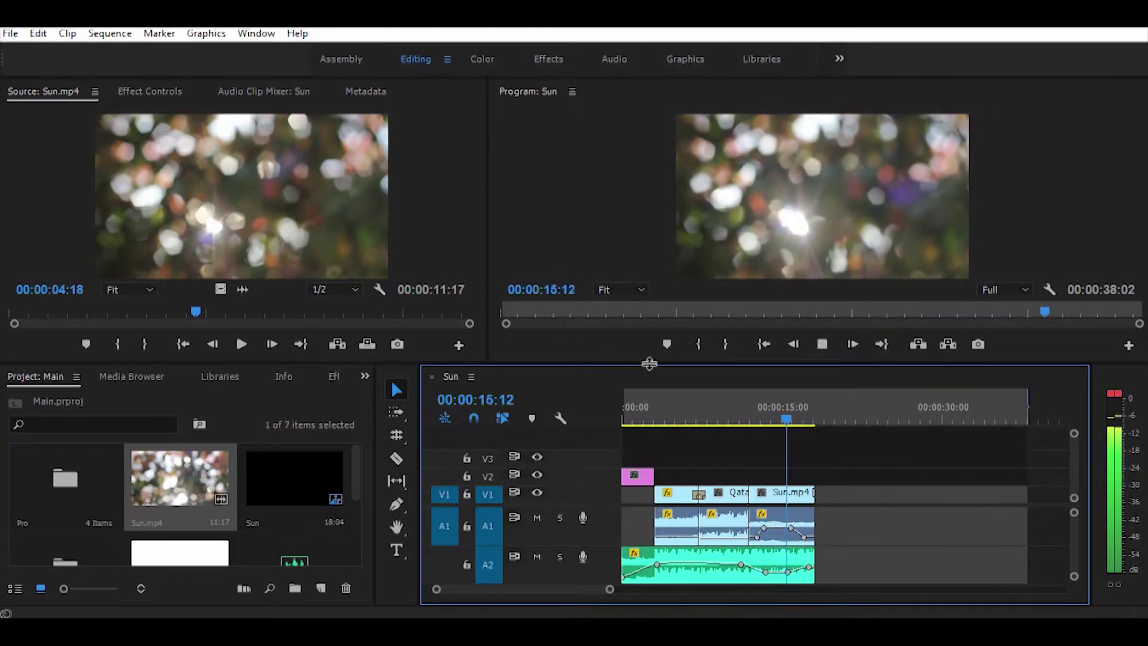
key("space")
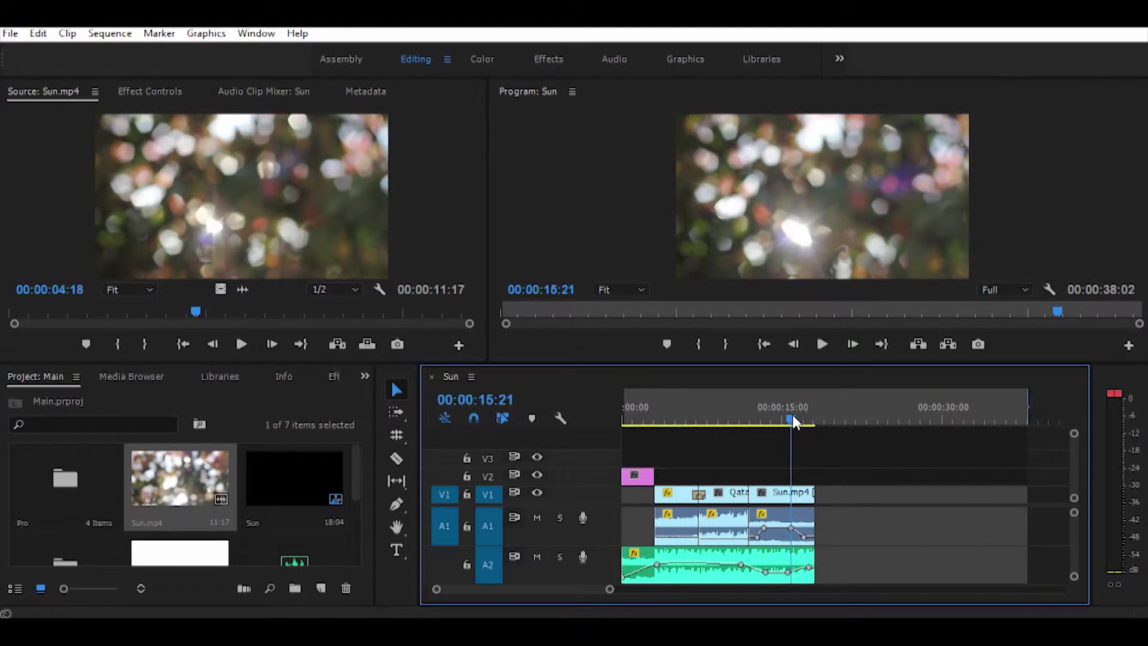
key("space")
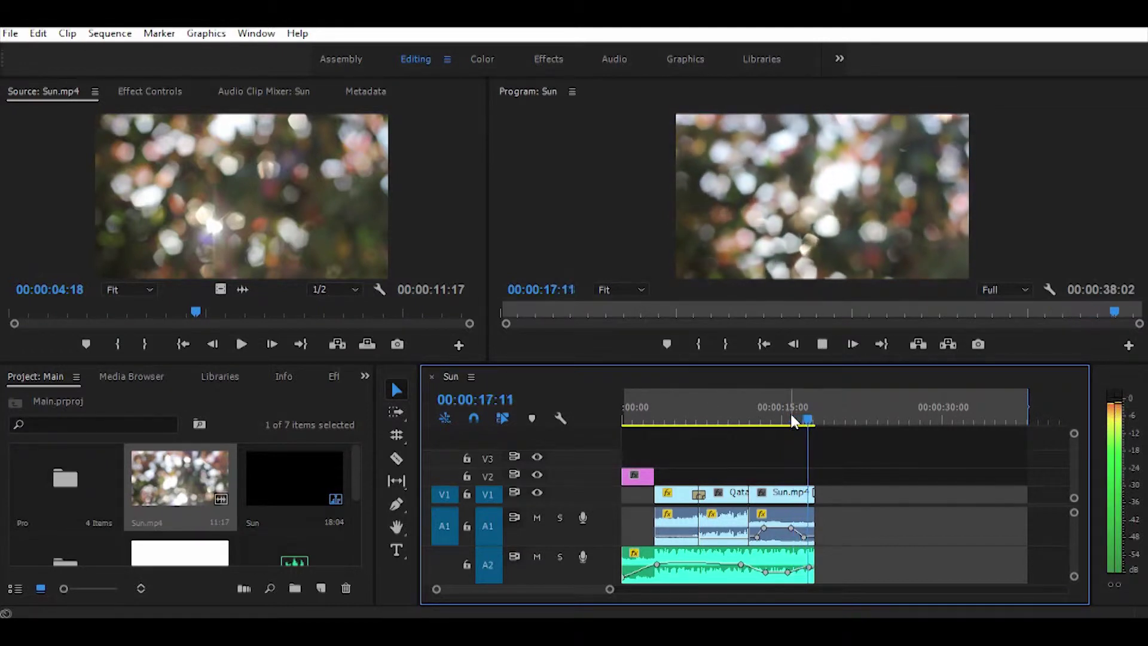
- Create a white color matte named Sonluq and place it on V2 past Sun.mp4's end
left_click(326, 583)
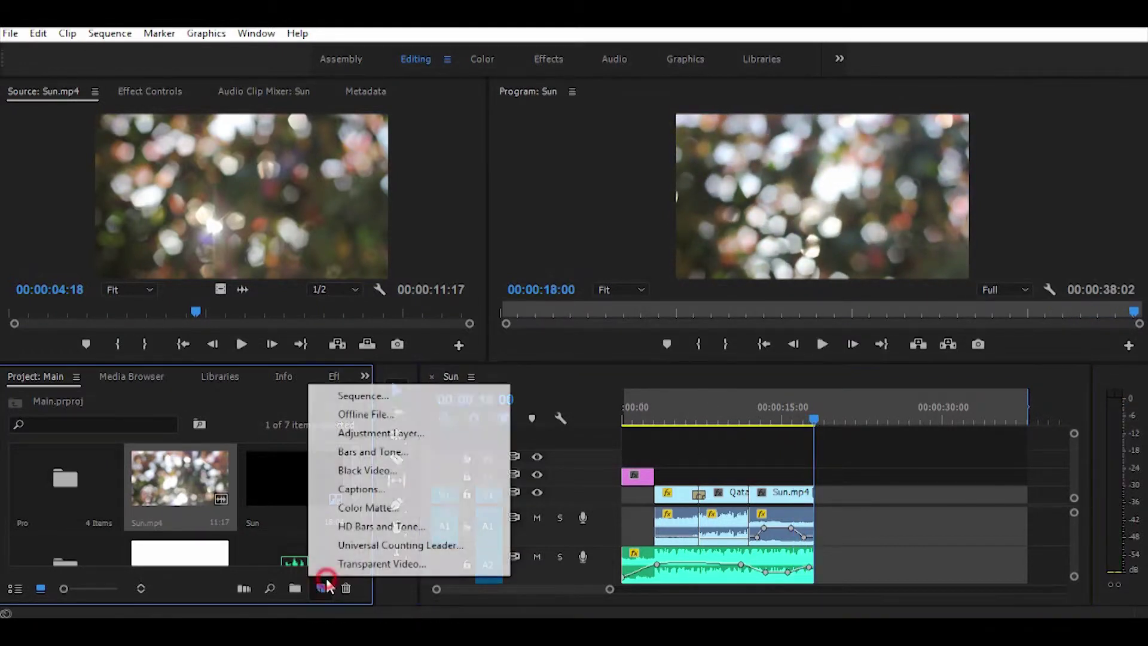
left_click(388, 512)
left_click(605, 380)
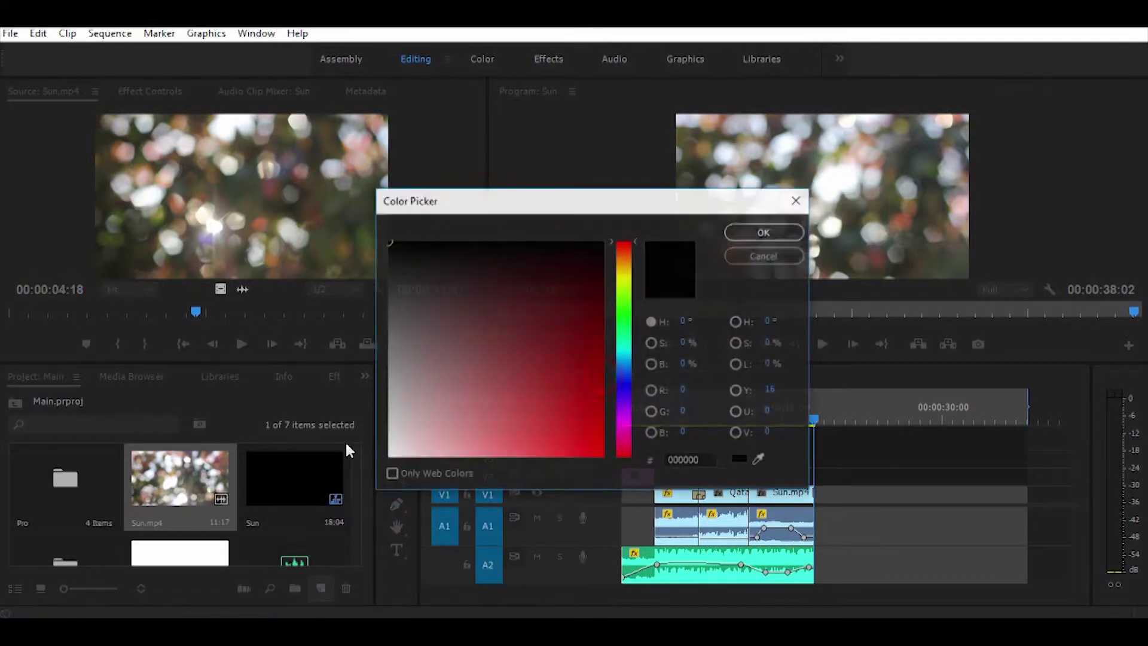
left_click(763, 233)
type("Sonluq")
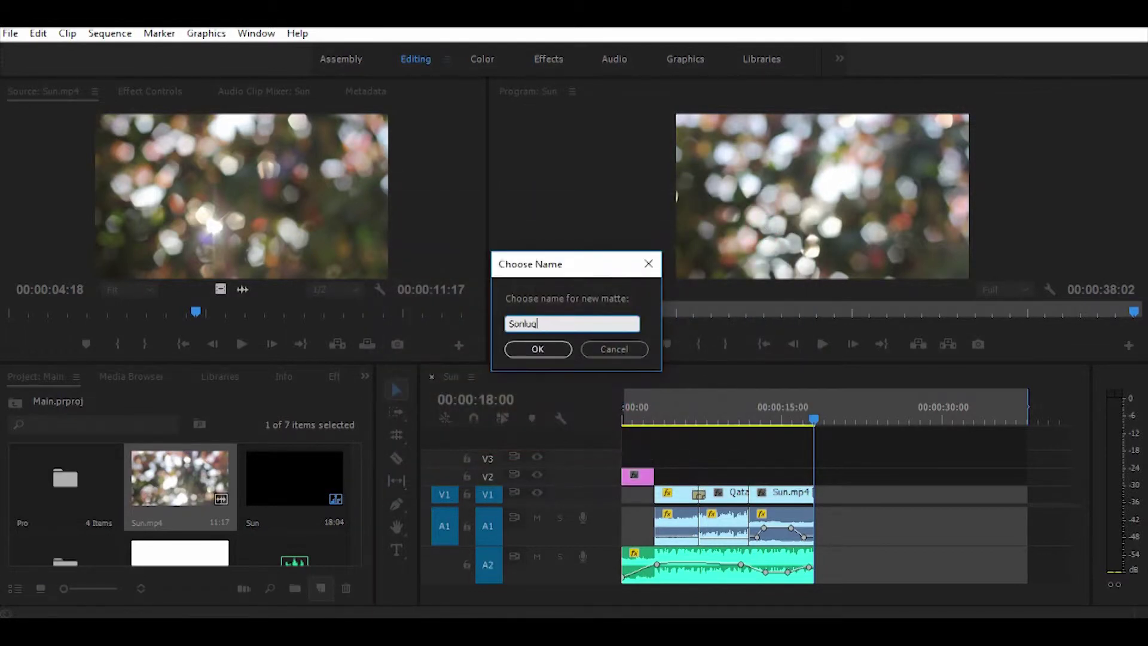
key("Return")
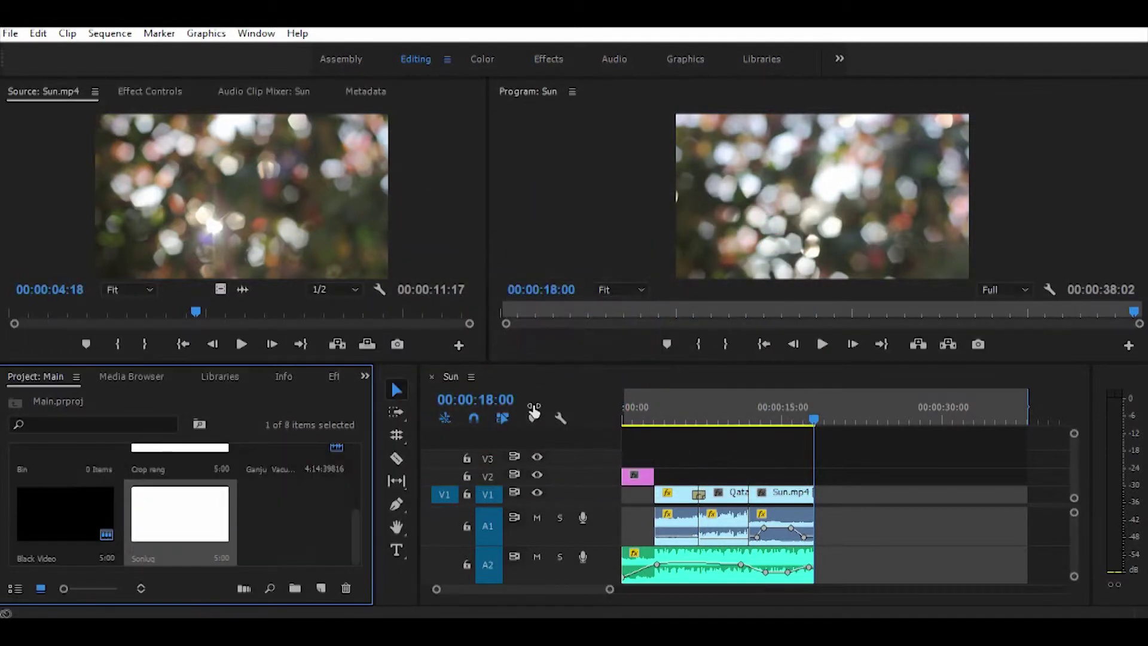
left_click_drag(184, 529, 813, 481)
mouse_move(609, 589)
left_mouse_down()
mouse_move(532, 589)
mouse_move(568, 585)
left_mouse_up()
left_click_drag(866, 476, 886, 476)
- Apply the Dip to White dissolve to the start of the Sonluq clip
left_click(333, 376)
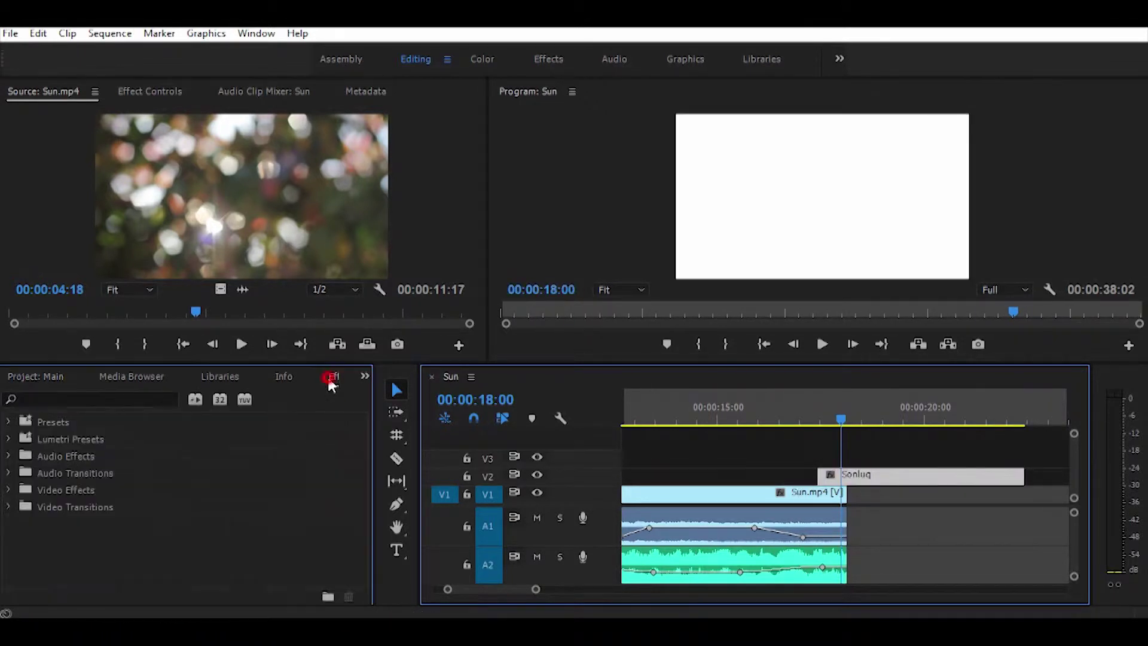
left_click(8, 506)
scroll(21, 515, "down", 1)
left_click(19, 519)
scroll(106, 534, "down", 2)
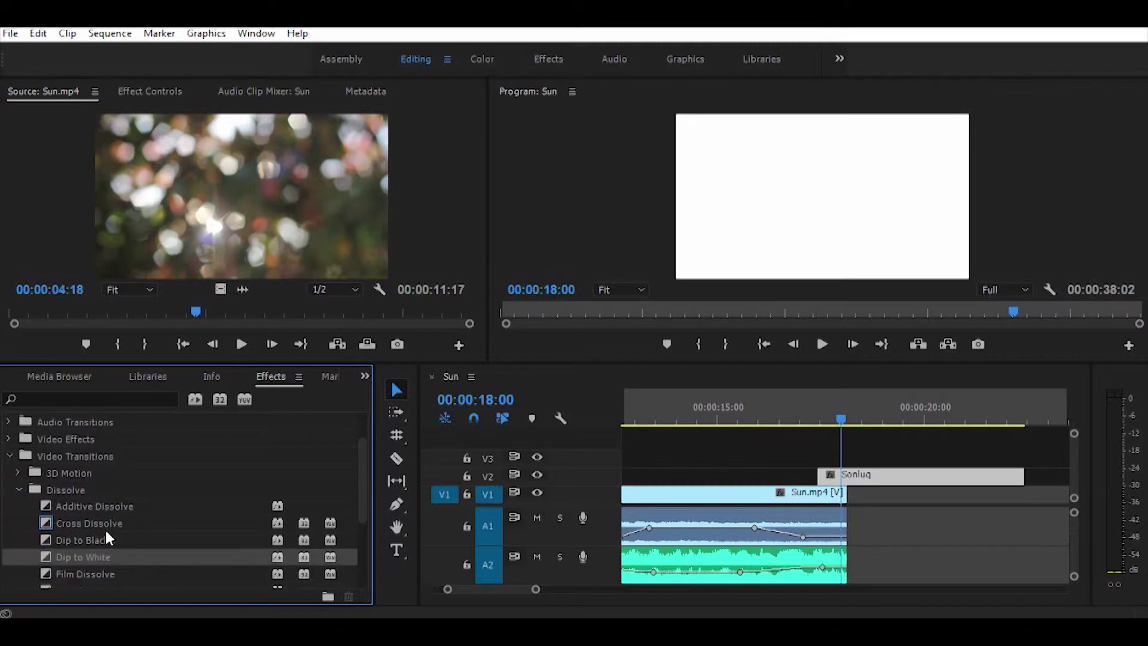
scroll(114, 538, "down", 1)
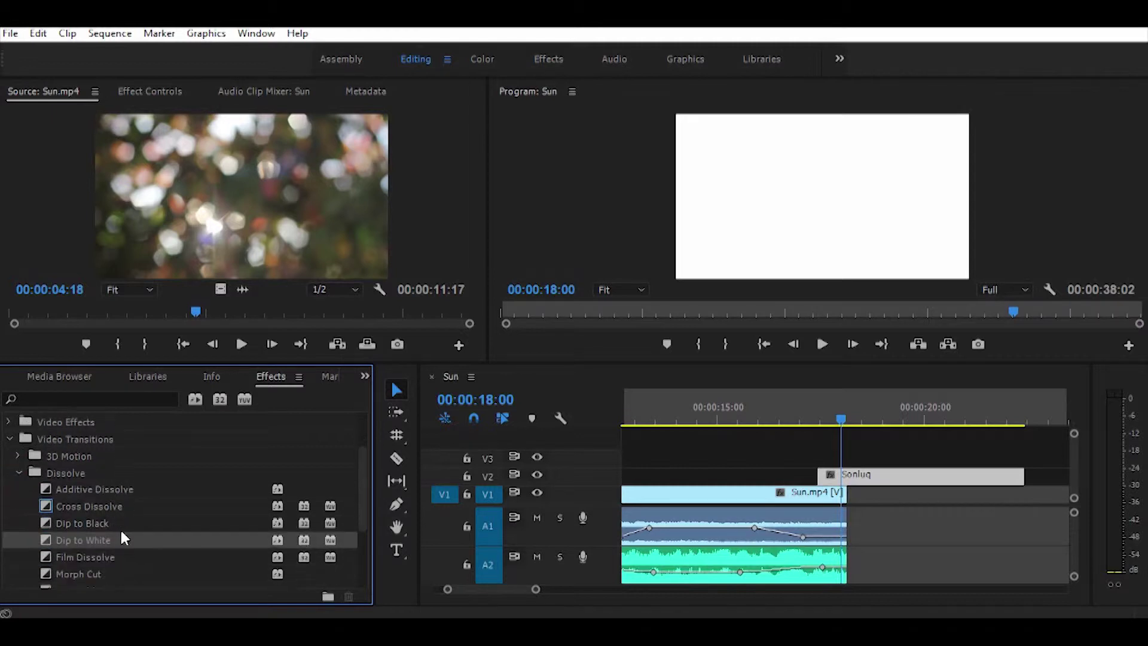
left_click_drag(74, 537, 820, 468)
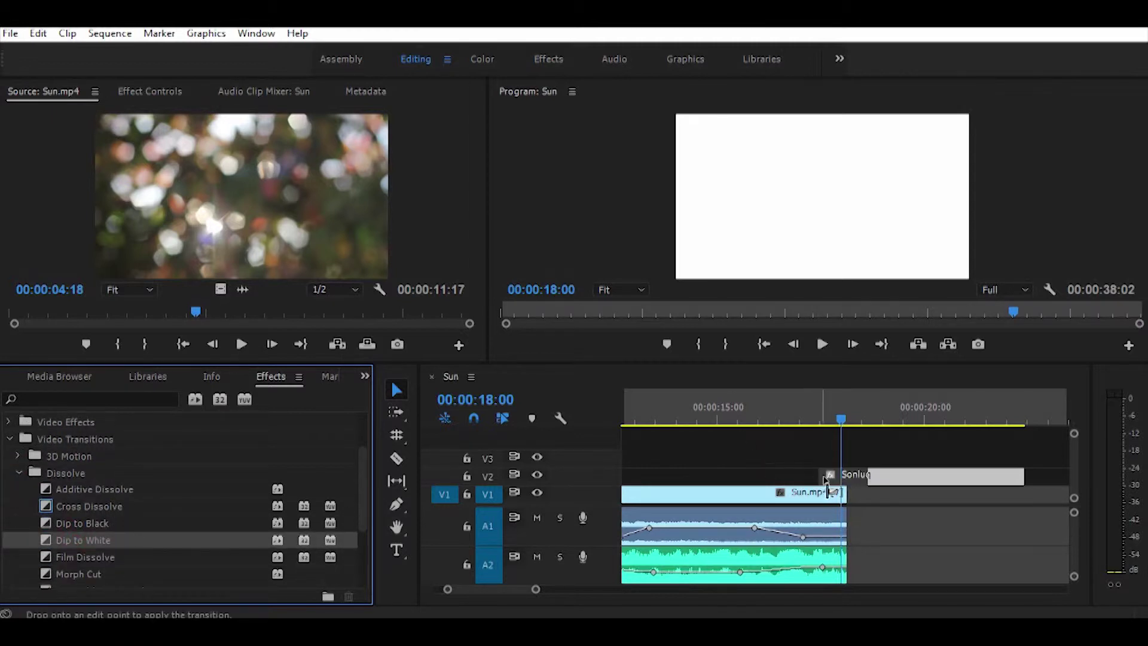
- Preview the transition twice and lengthen the A2 music to run under the matte
left_click(805, 410)
key("space")
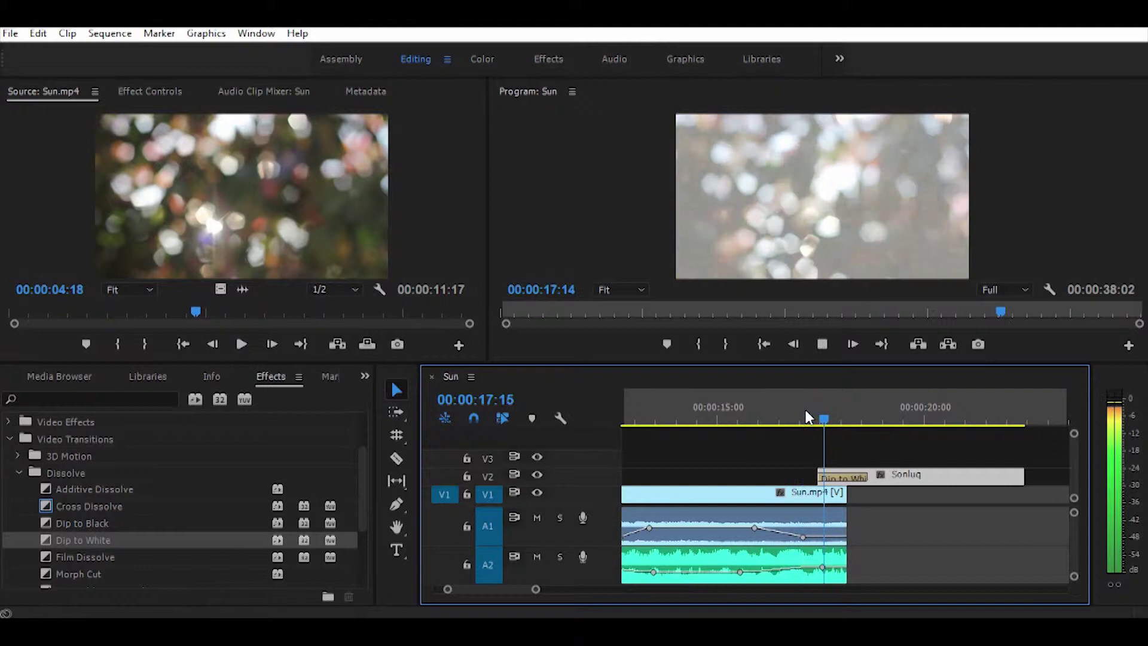
left_click(805, 410)
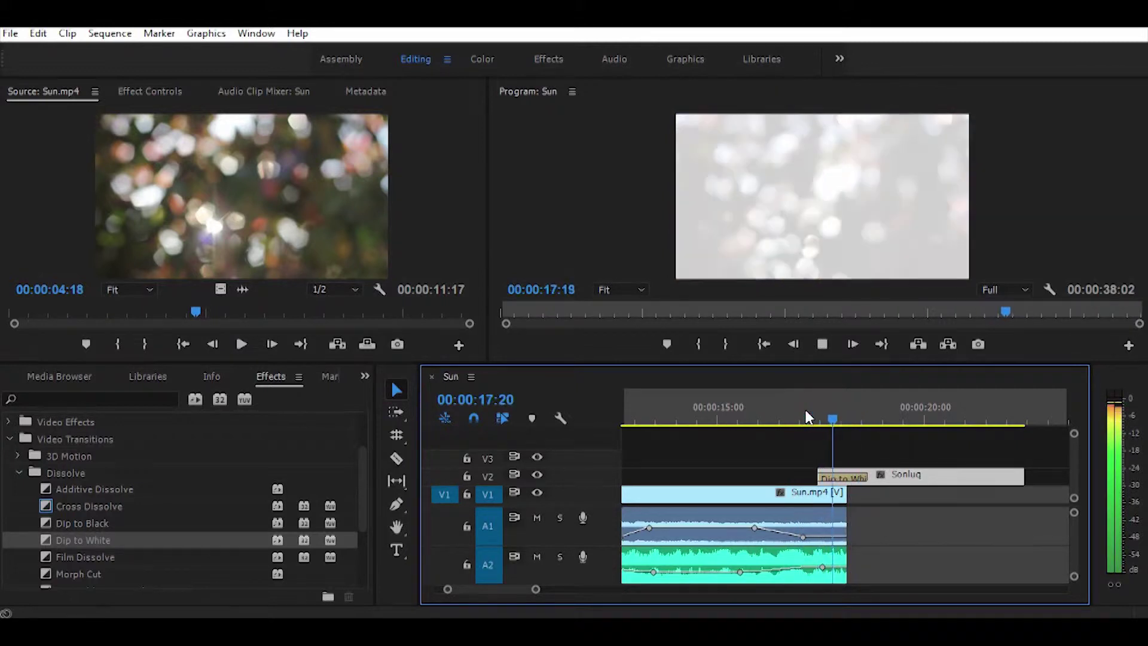
key("space")
left_click_drag(843, 562, 1003, 562)
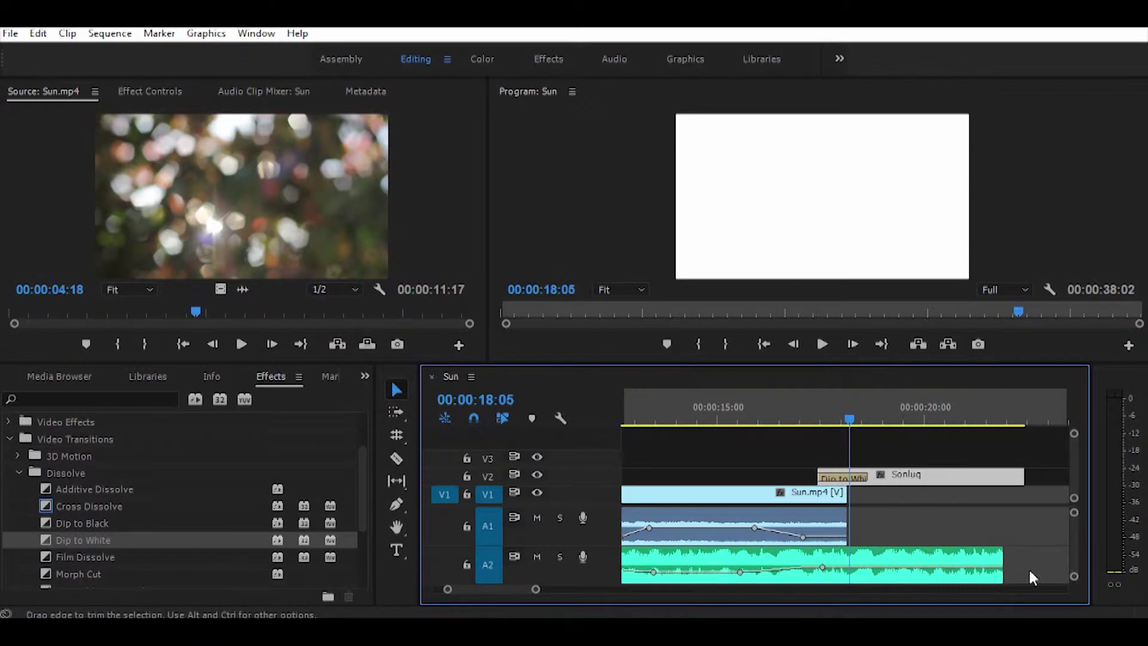
- Extend the A2 music further and add a volume keyframe that fades its end down
left_click_drag(995, 553, 1034, 553)
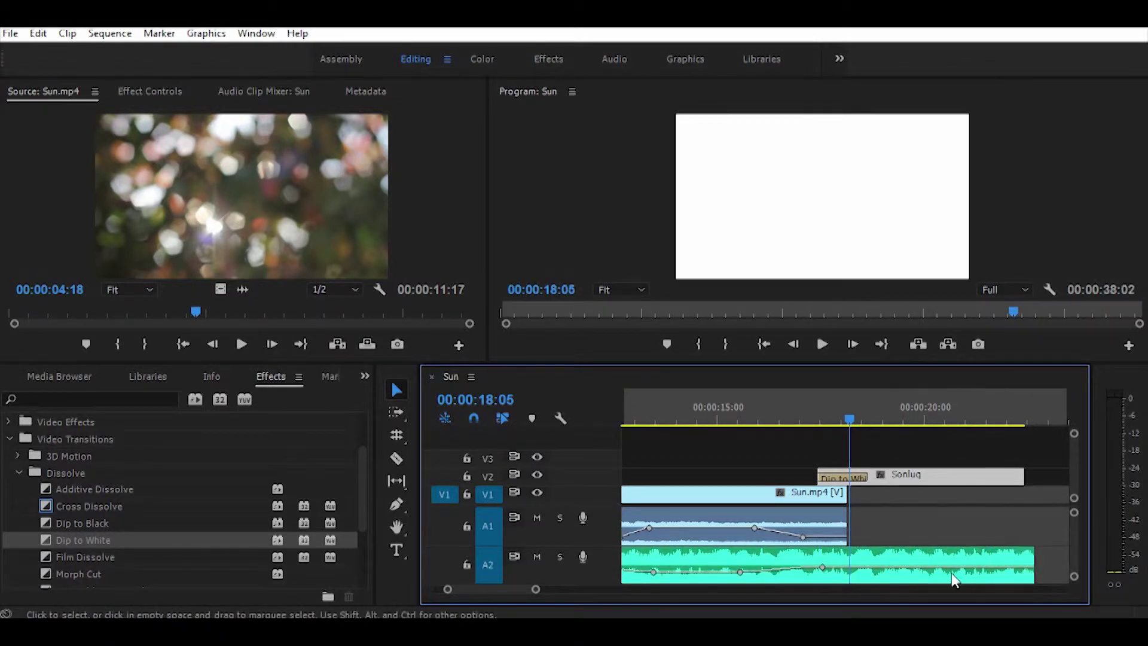
left_click(937, 567)
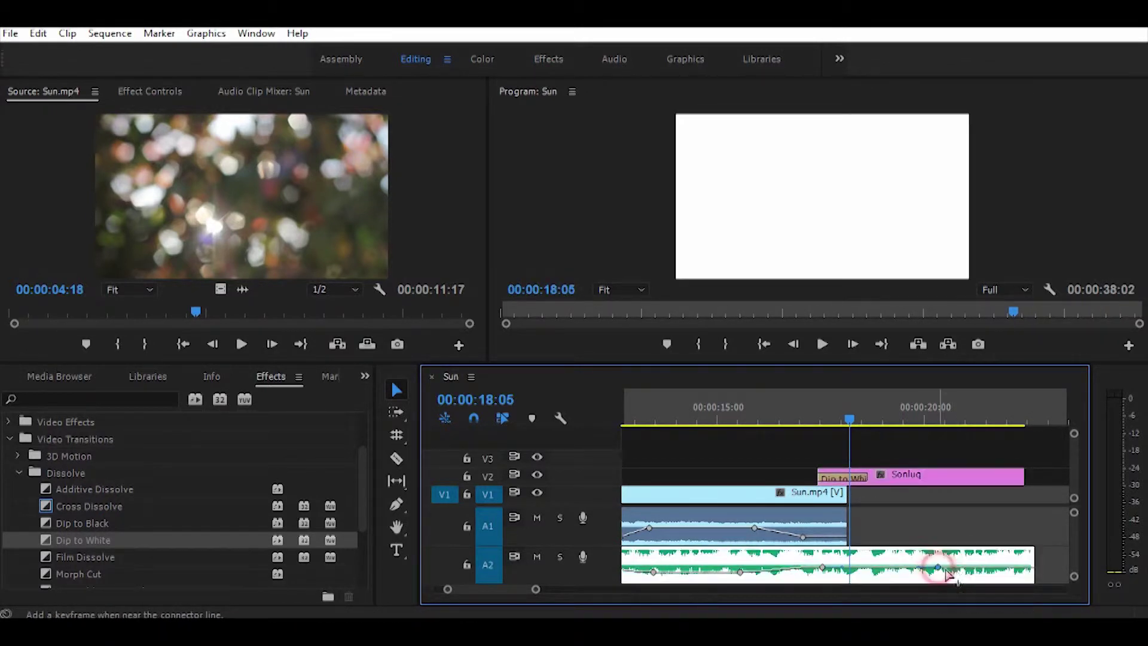
left_click(1031, 570)
left_click_drag(1031, 570, 1032, 577)
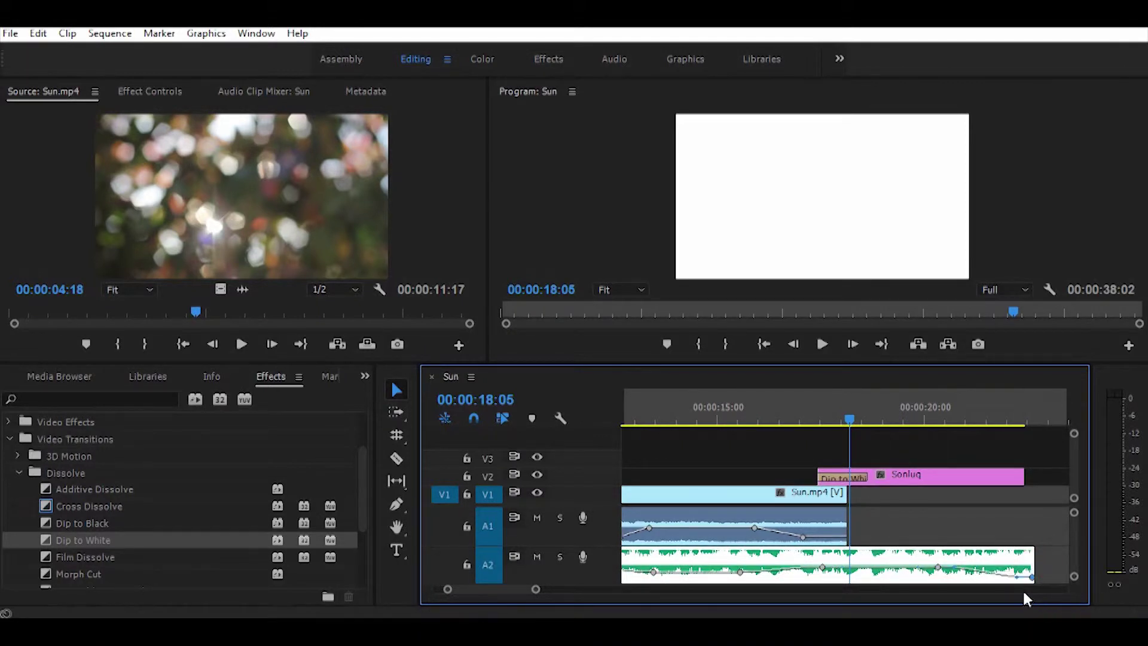
- Preview the ending from 00:00:20:00, then zoom the timeline out to the whole sequence
left_click(925, 418)
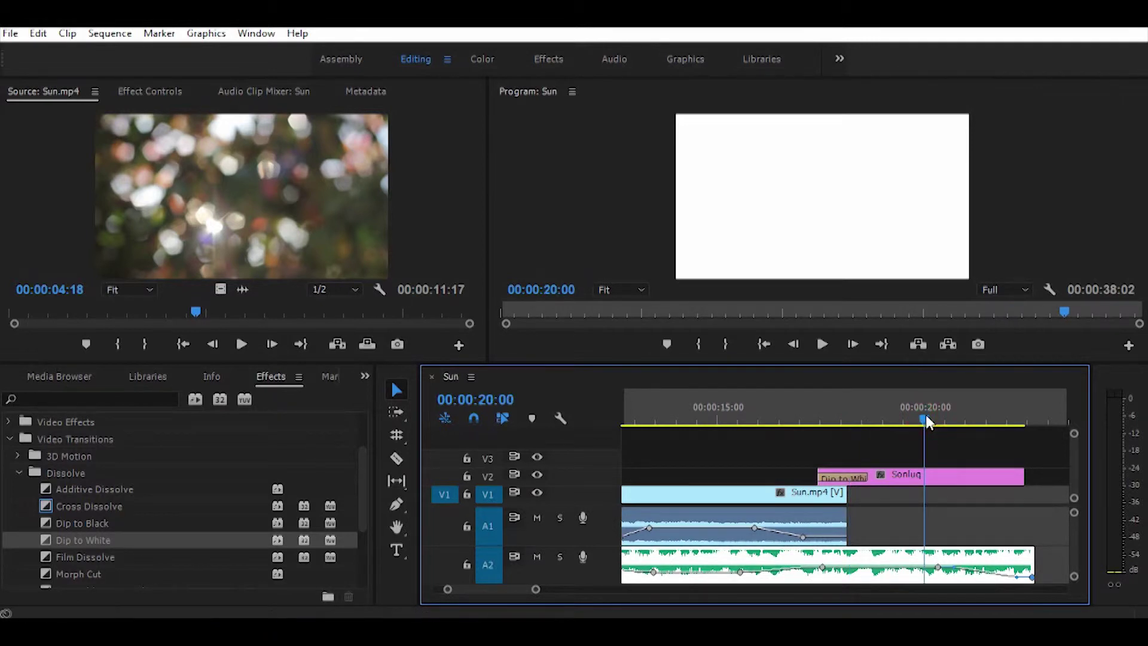
key("space")
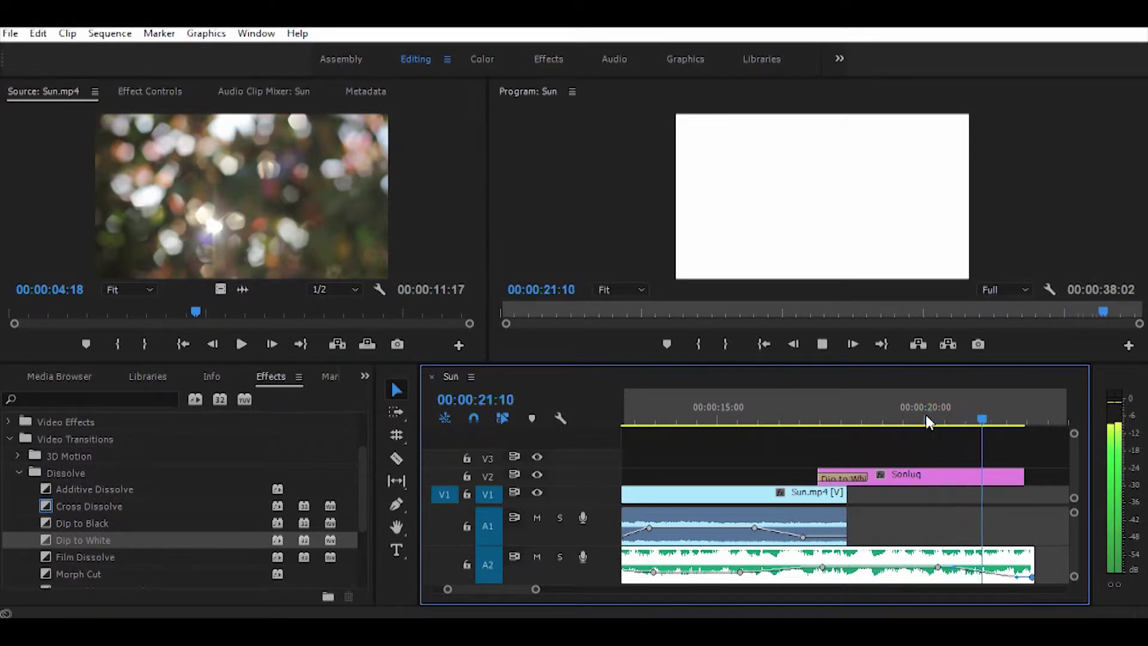
key("space")
left_click_drag(526, 591, 627, 598)
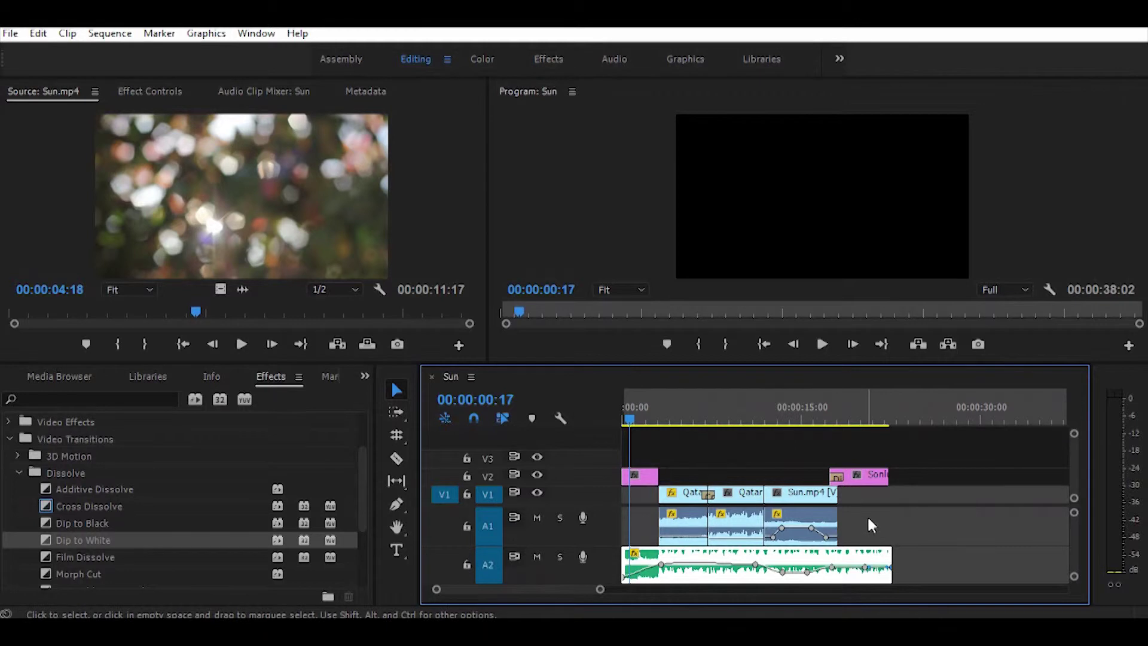
- Trim the A2 music to end with Sonluq and drop its last volume keyframe to -∞ dB
left_click(859, 415)
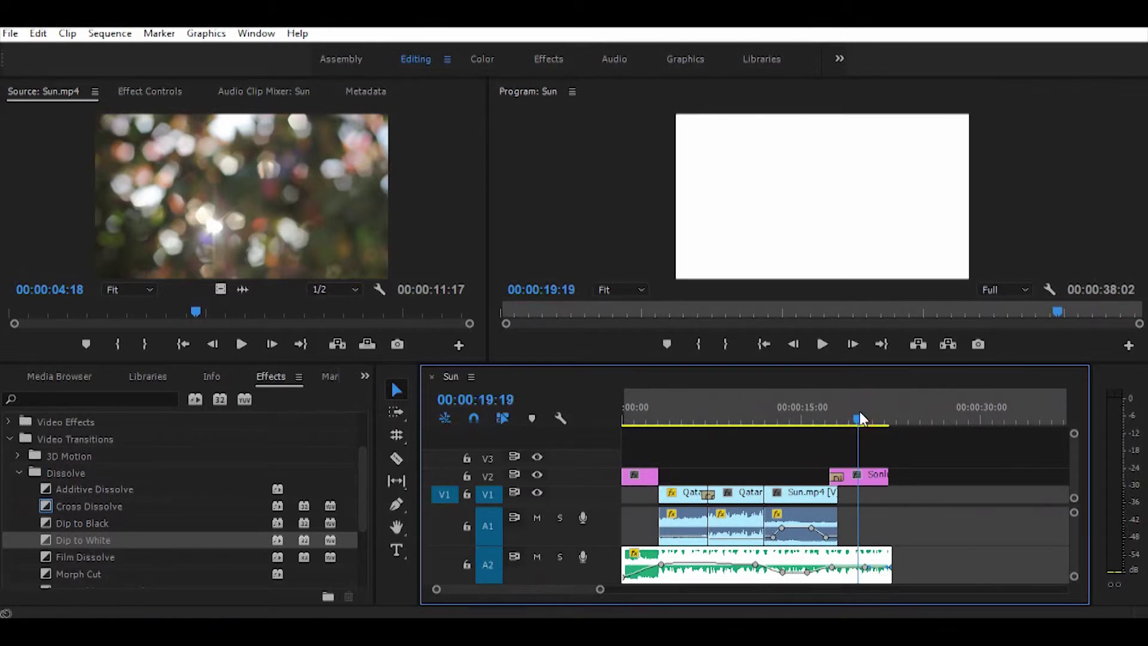
key("space")
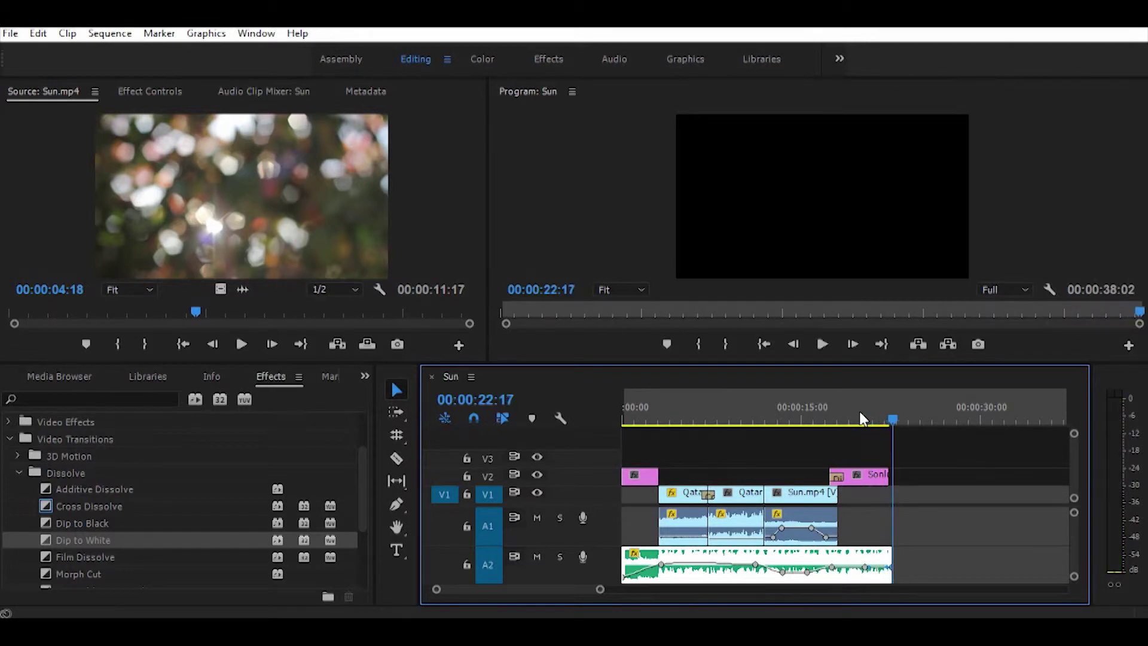
left_click_drag(599, 590, 550, 590)
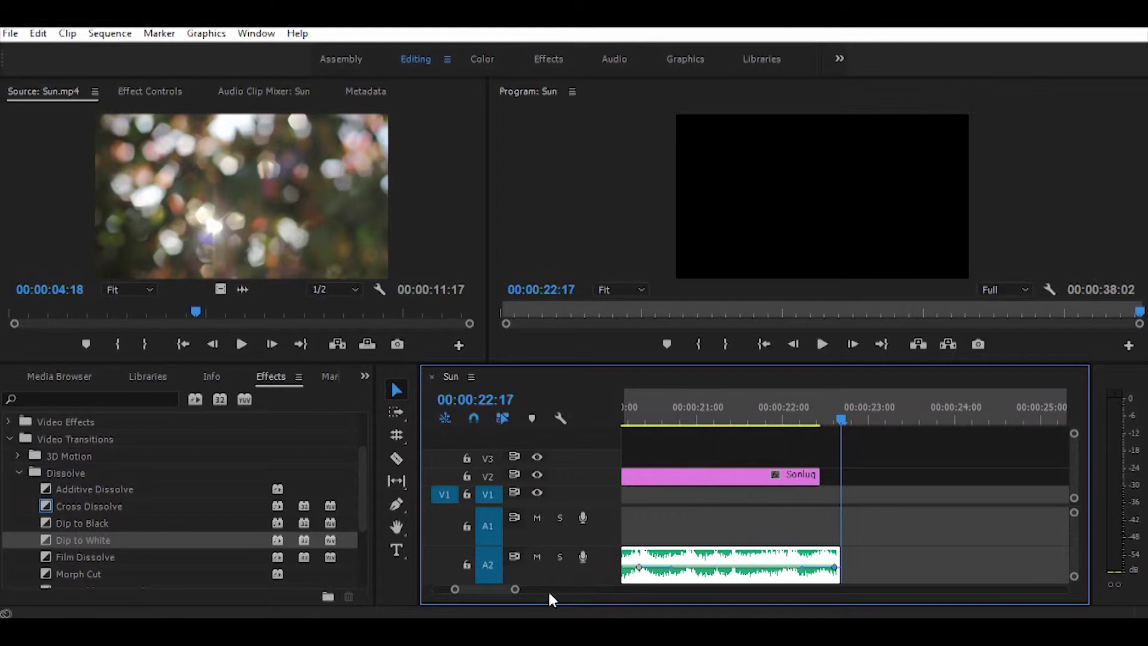
left_click_drag(835, 553, 819, 553)
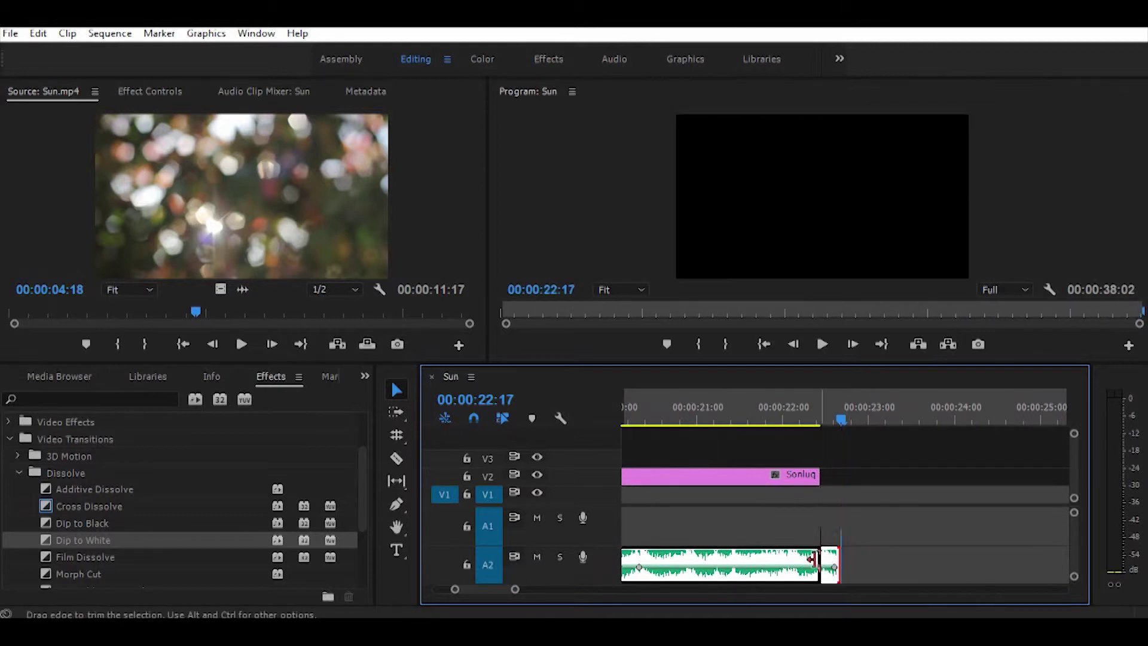
double_click(817, 570)
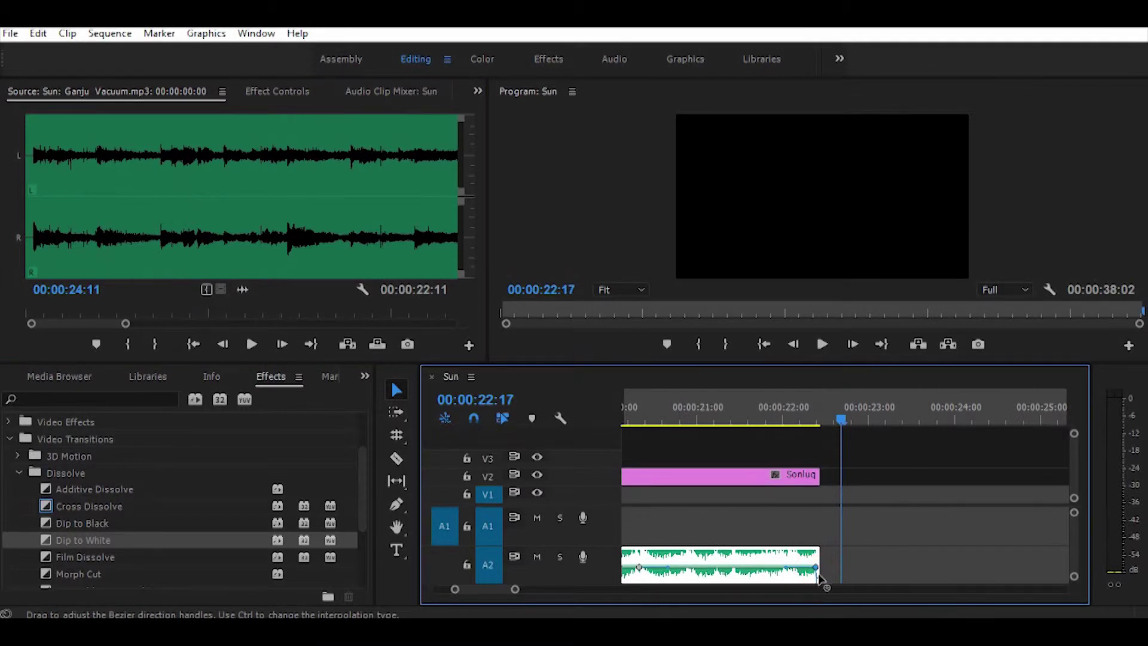
left_click_drag(817, 568, 815, 577)
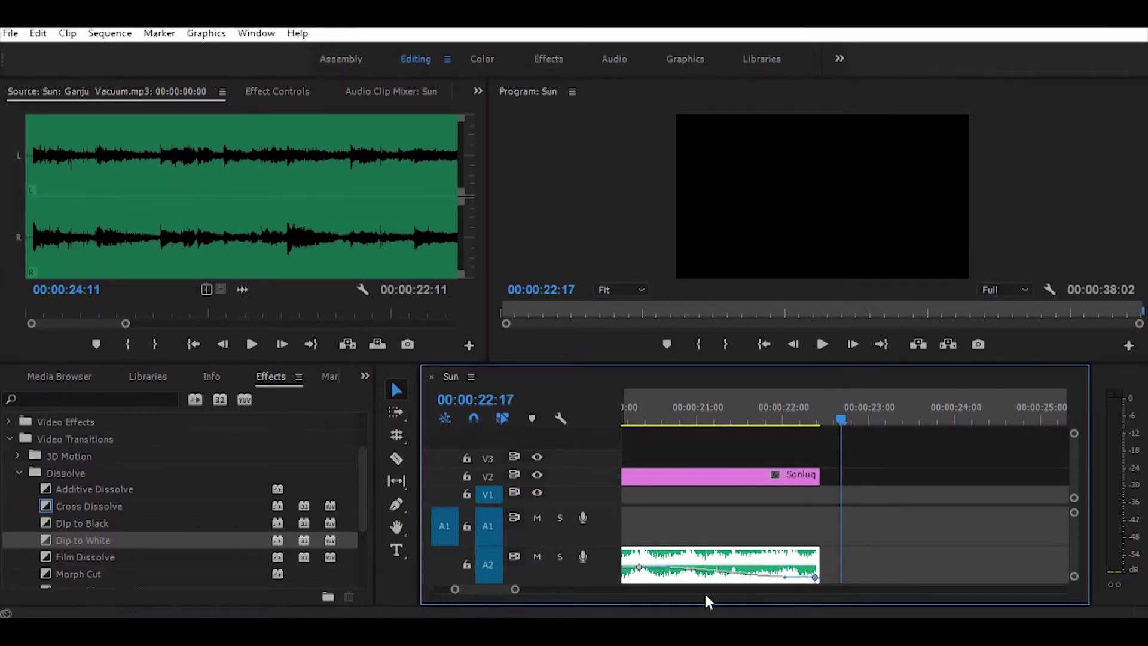
- Play back the music fade-out around the 16–19 second mark
left_click_drag(515, 589, 599, 589)
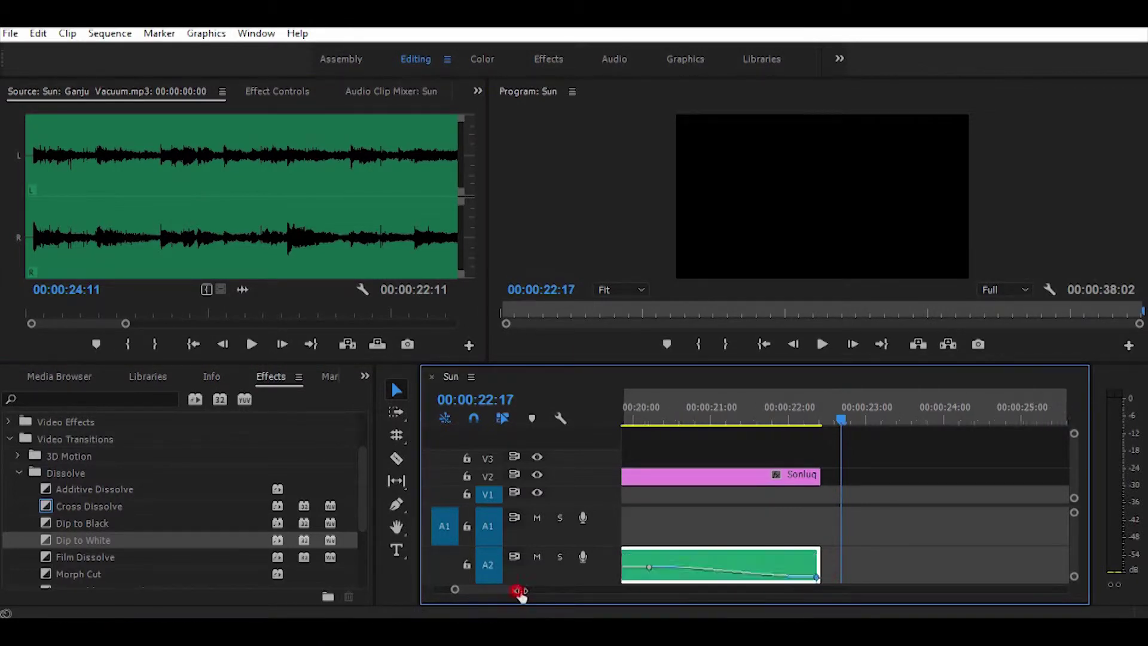
left_click(801, 418)
key("space")
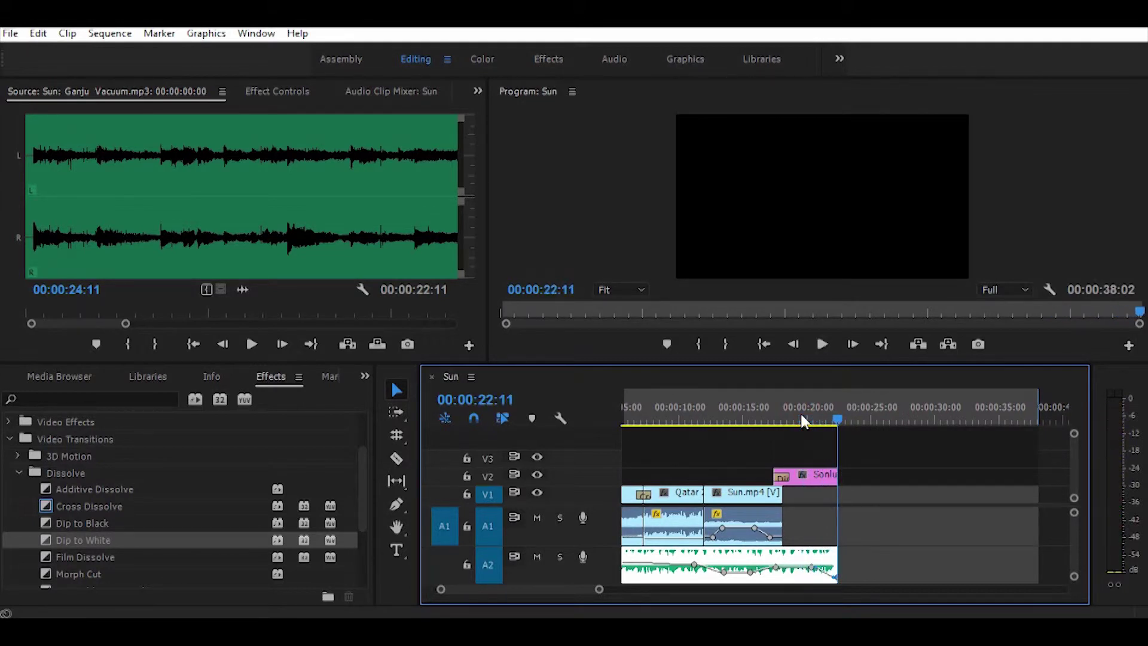
left_click(770, 415)
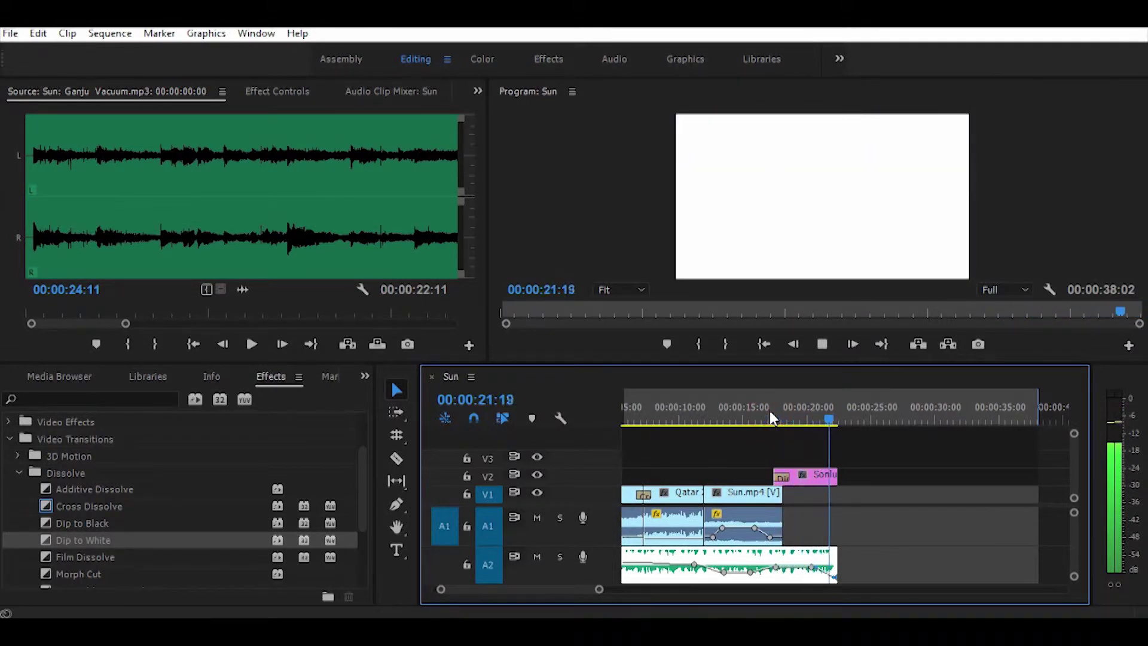
left_click(802, 414)
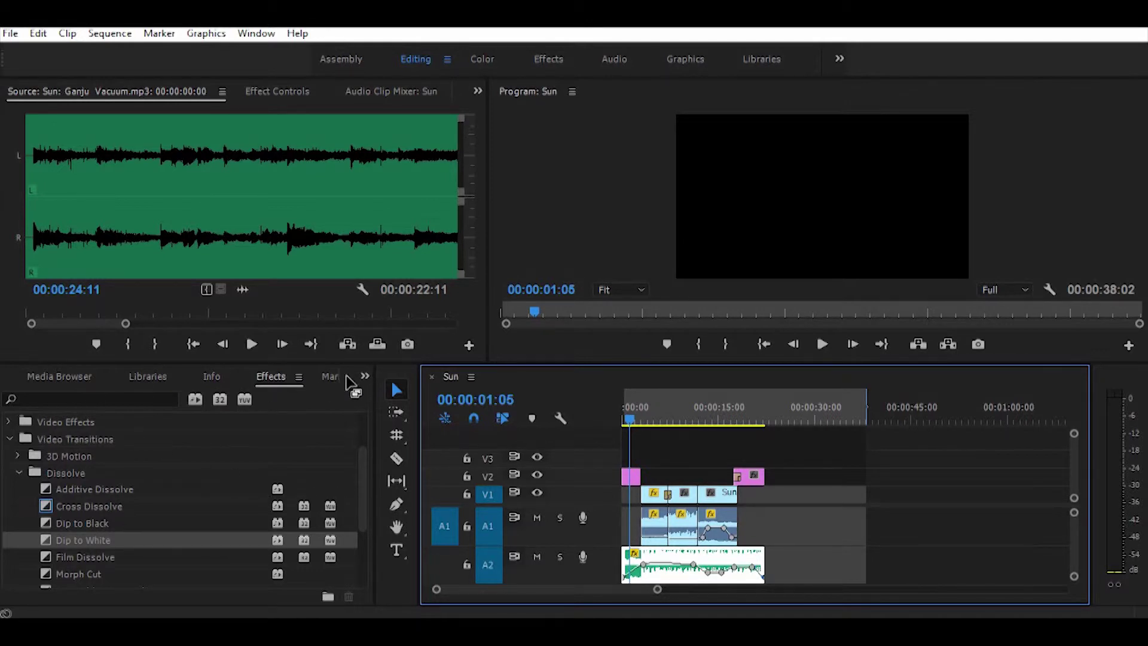
- Show the Main project bin's contents in the Project panel
left_click(364, 376)
left_click(370, 395)
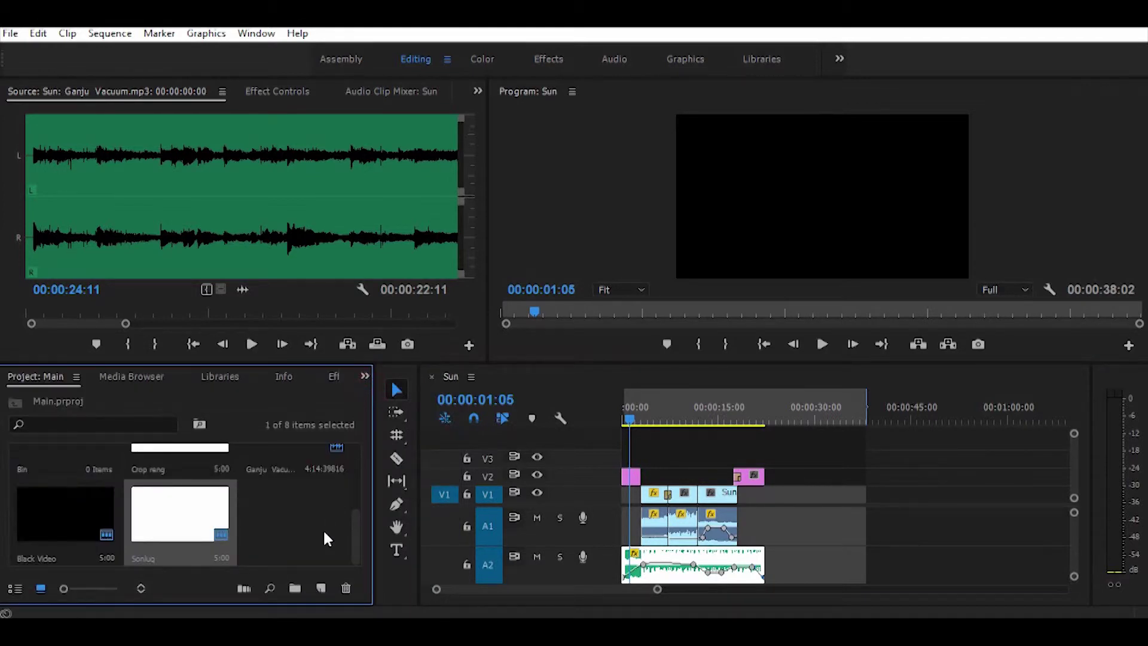
left_click(315, 589)
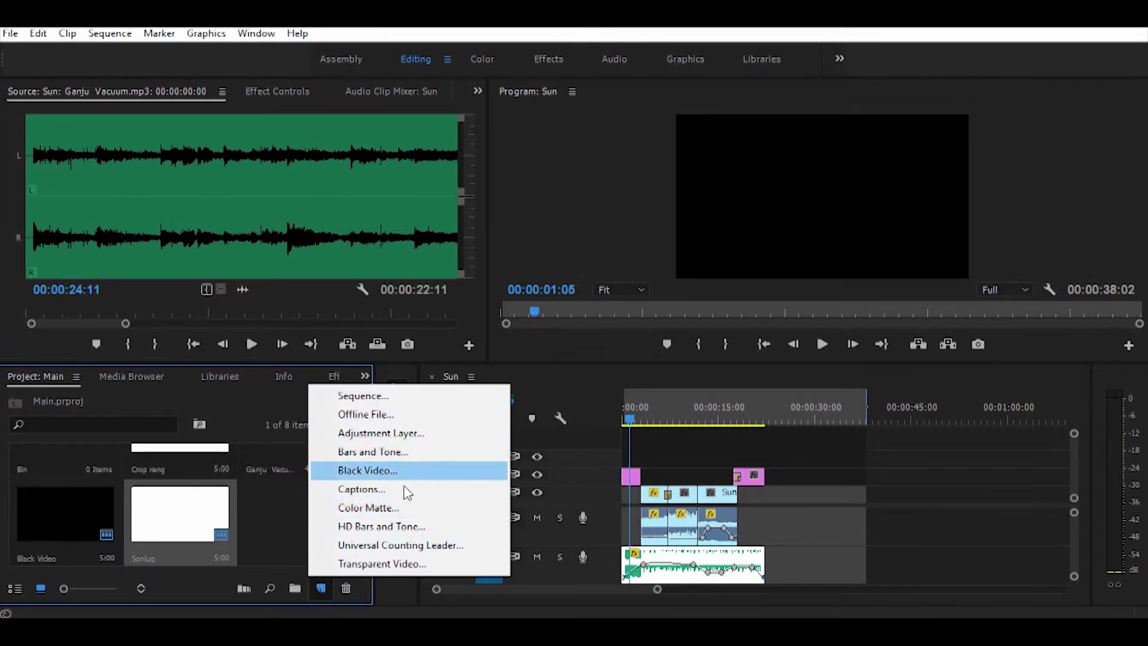
left_click(320, 588)
left_click(321, 588)
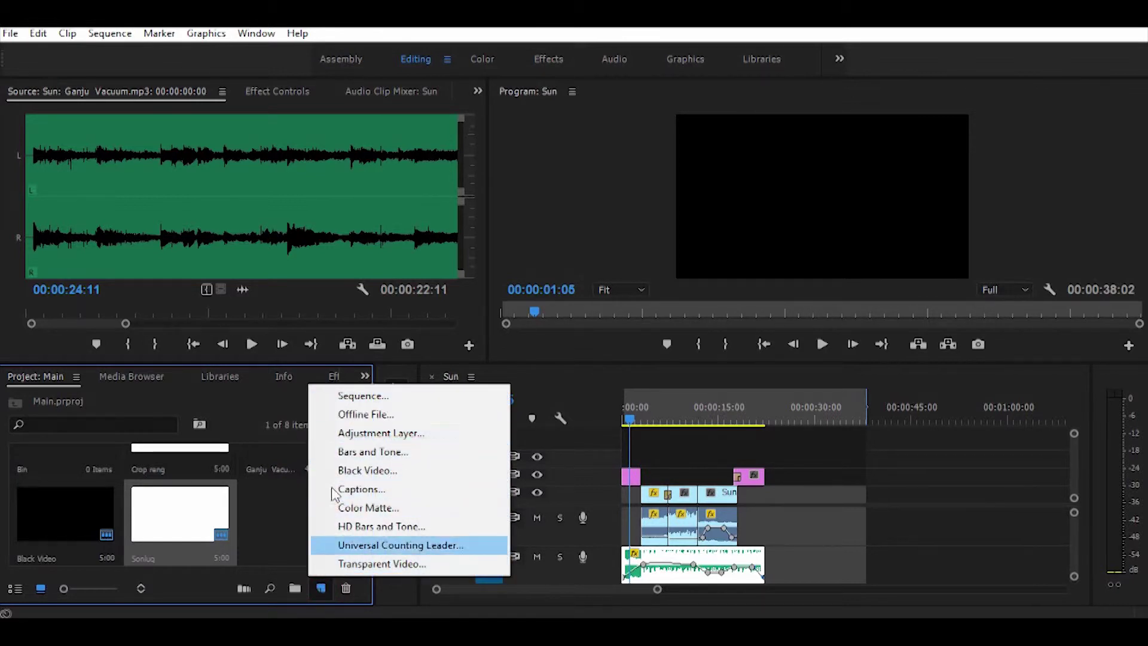
left_click(323, 584)
- Choose File > New > Legacy Title for a 1920×1080, 25 fps title
left_click(10, 35)
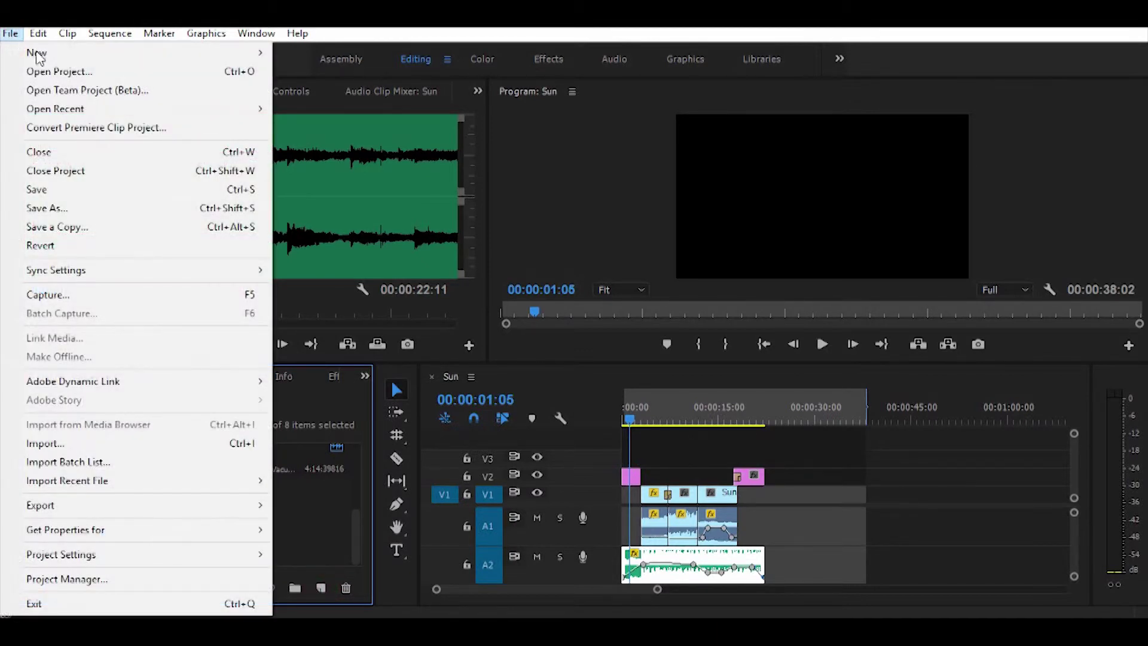
mouse_move(54, 55)
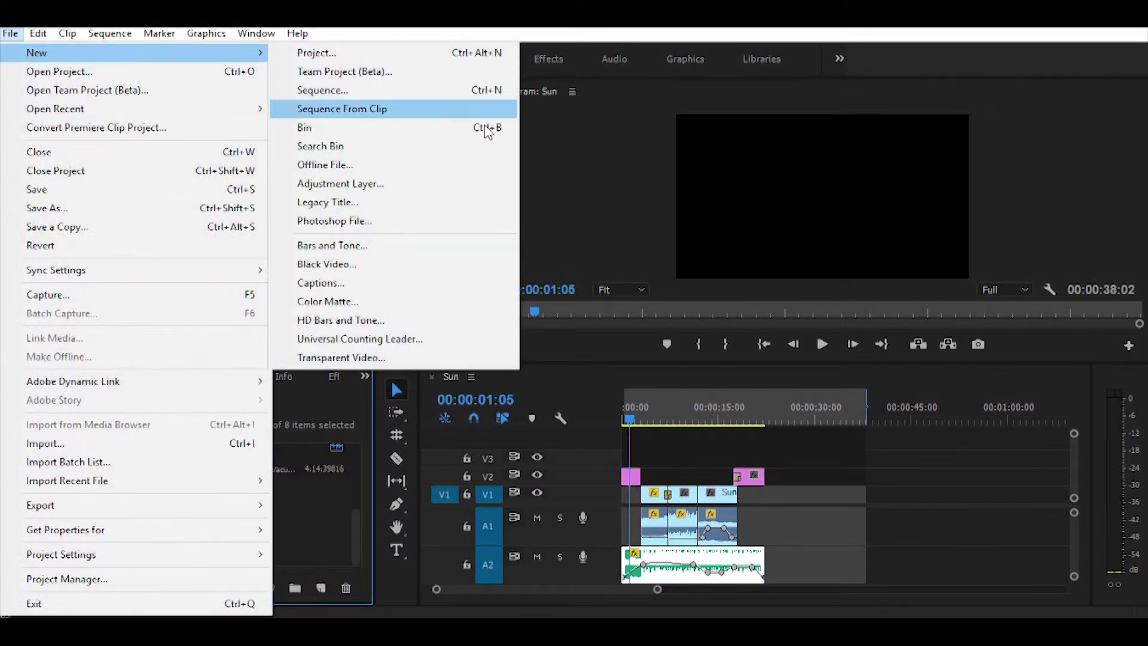
left_click(399, 204)
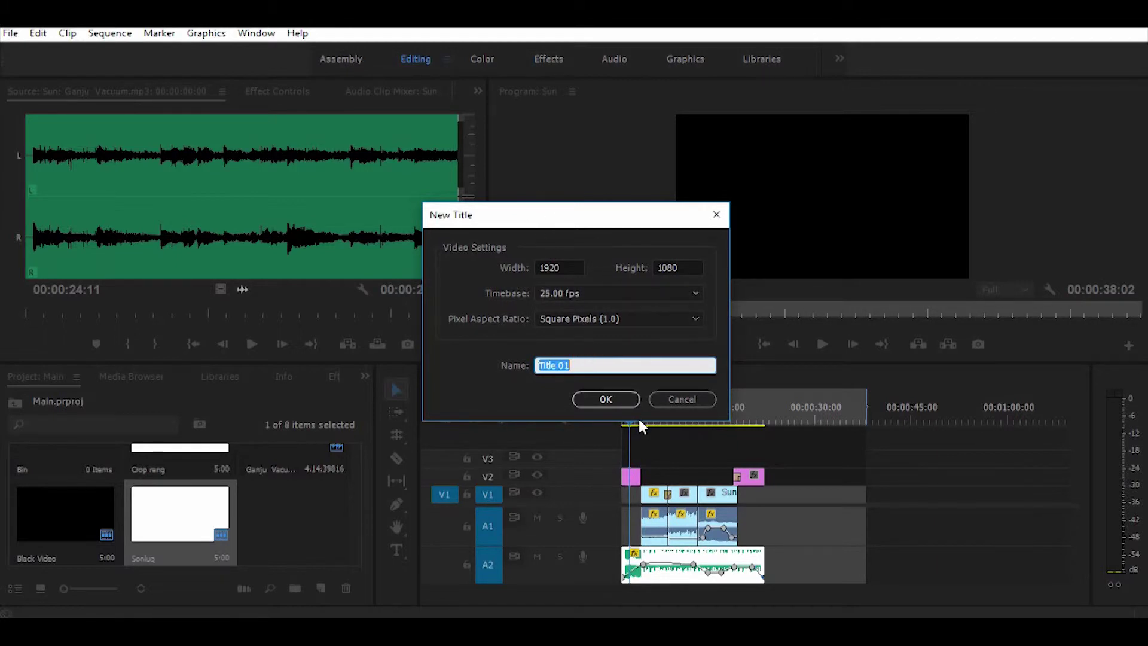
- Name the new title 'Text' and type YOUTUBE DERSLIK on the canvas
type("Text")
key("Return")
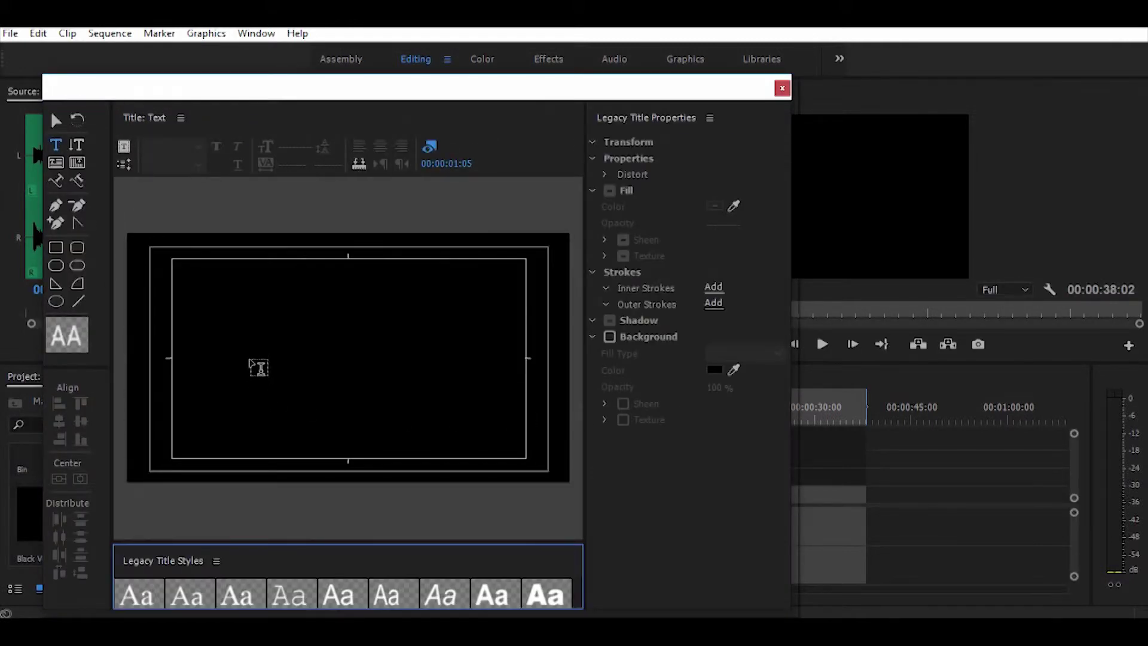
left_click(250, 354)
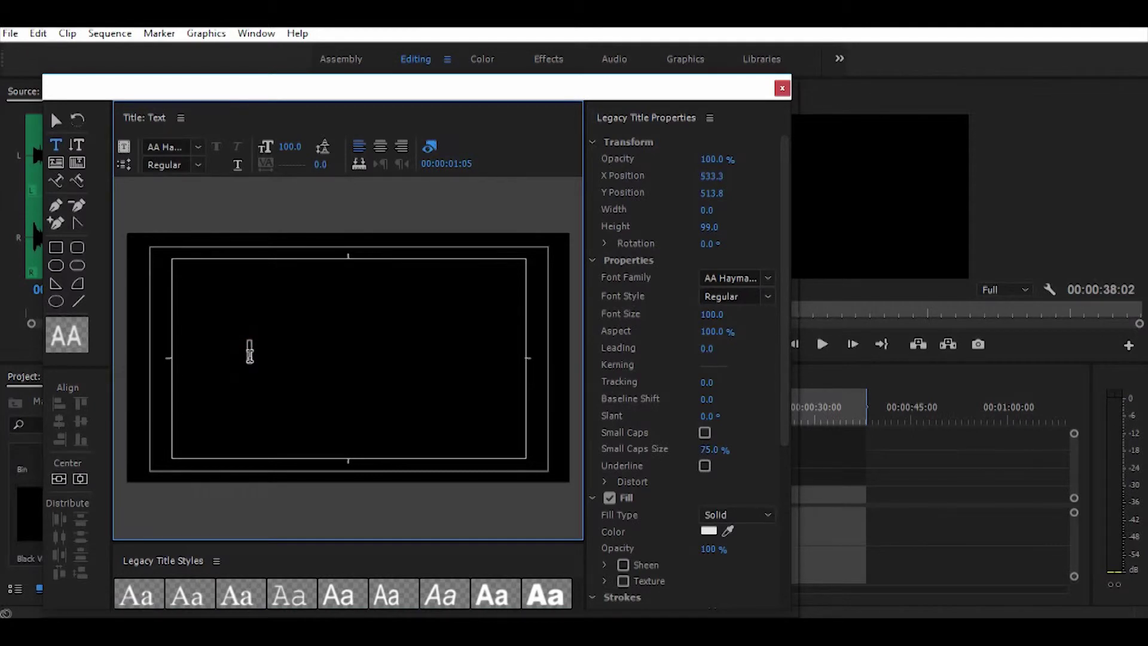
type("YO")
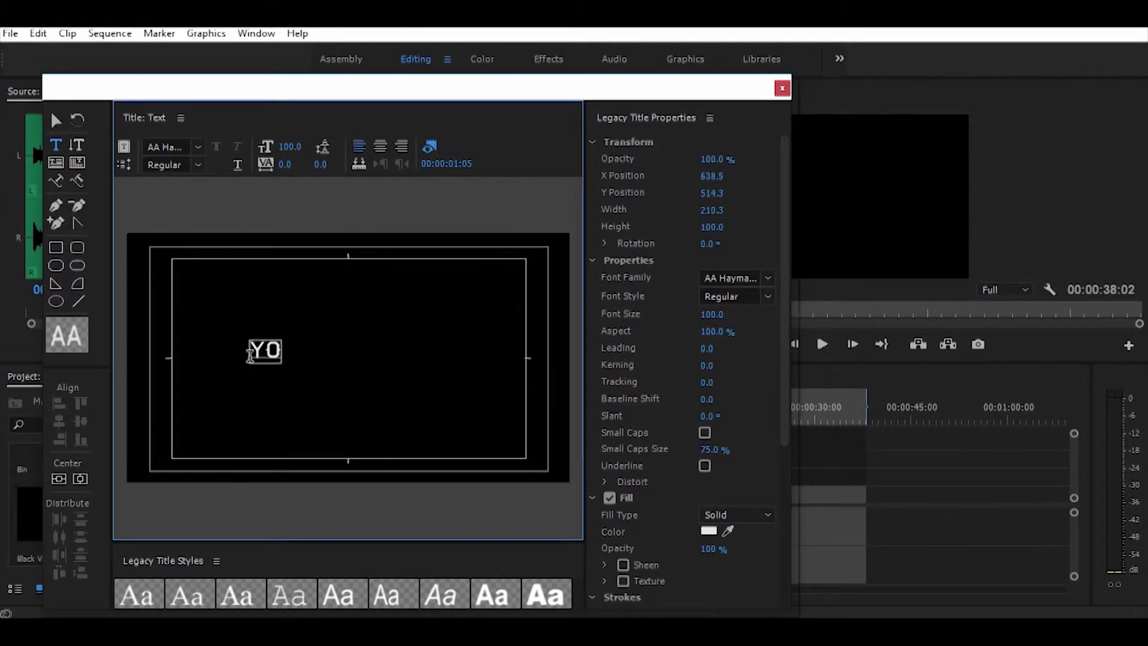
type("UTUBE ")
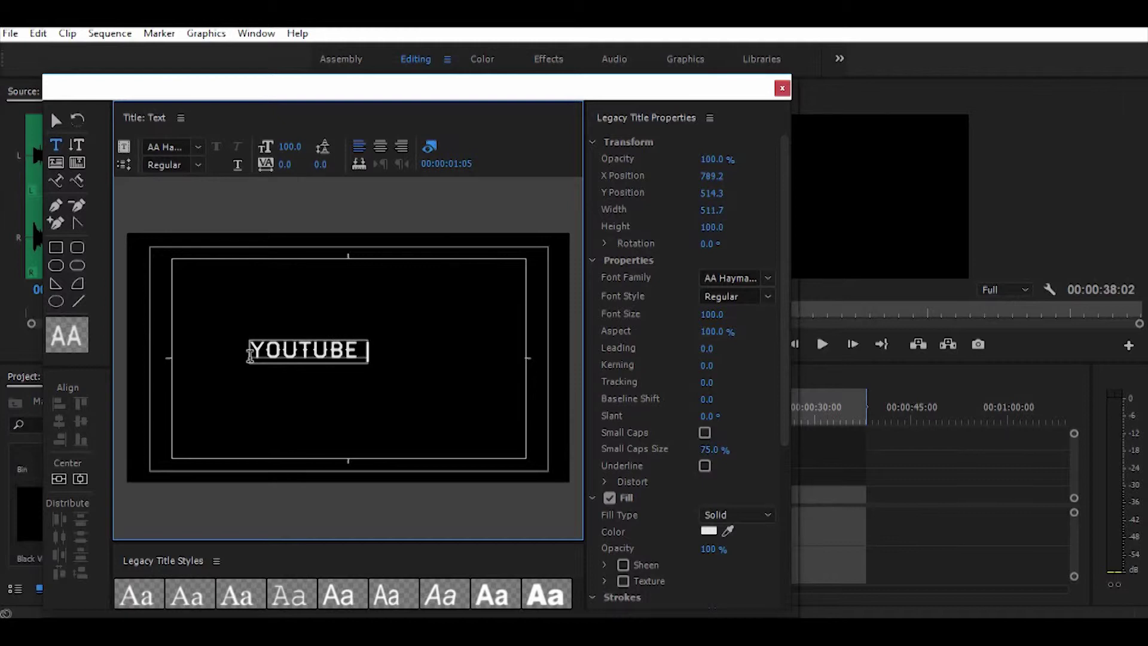
type("DERSLIK")
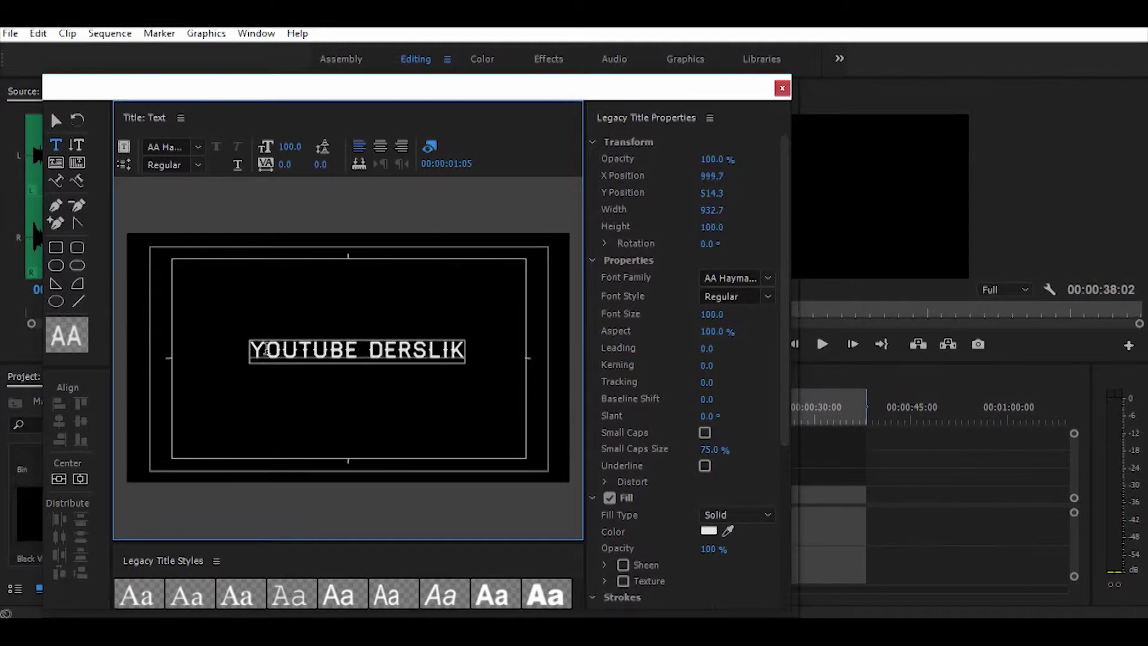
- Set the title text to Arial Narrow at size 156 and centre it on the frame
key("ctrl+a")
left_click(768, 283)
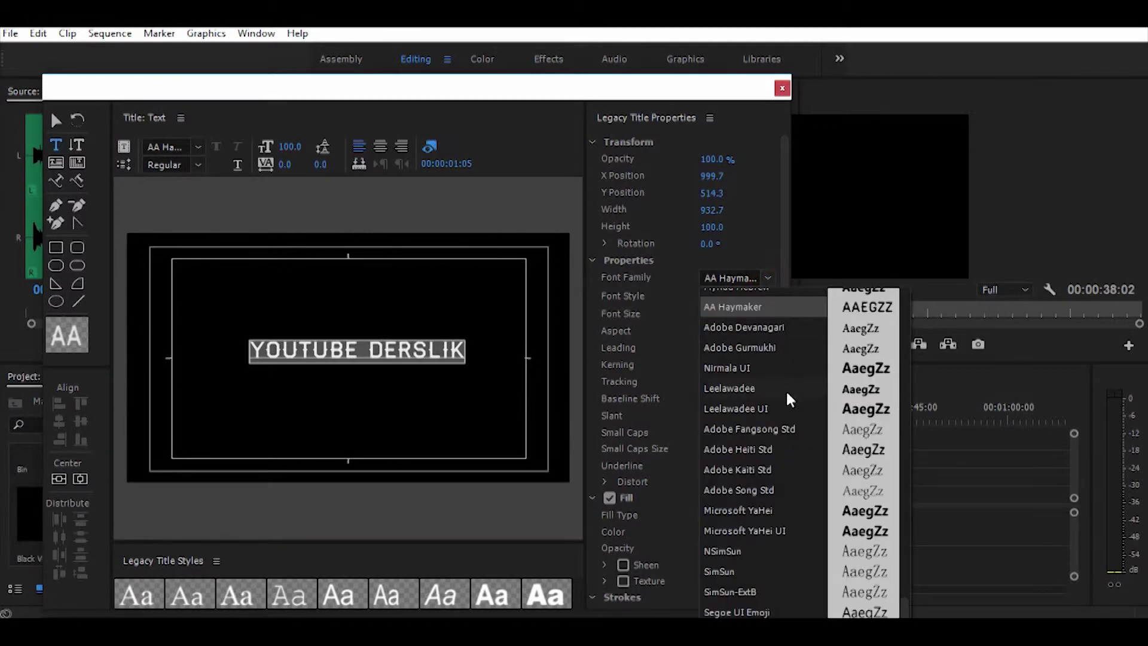
scroll(787, 406, "up", 5)
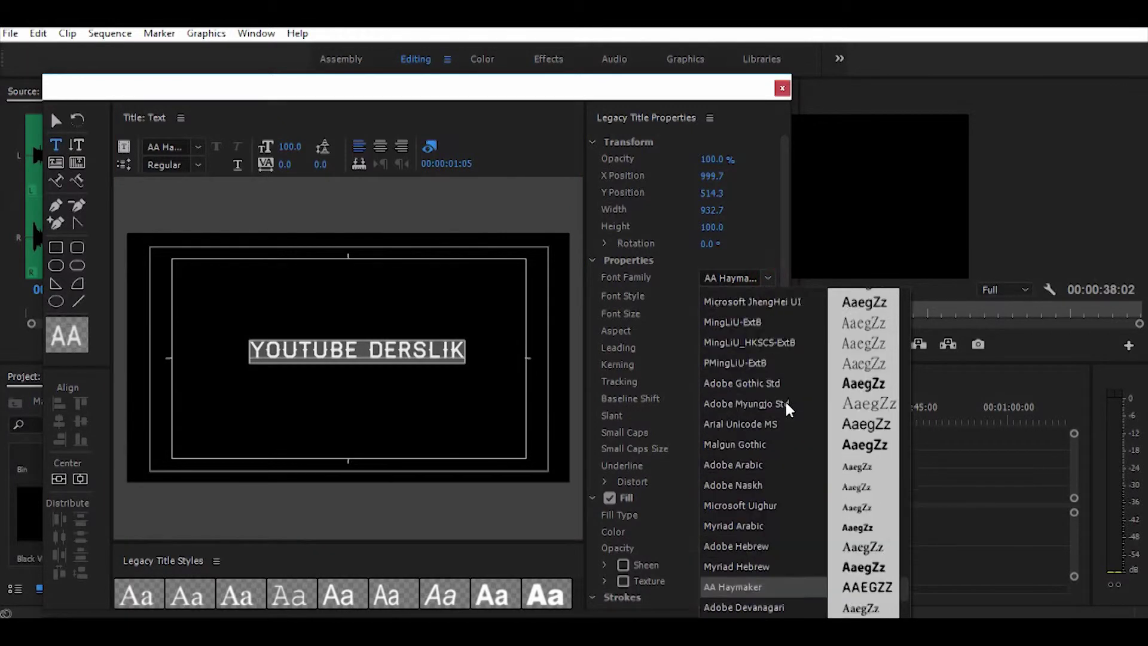
left_click(786, 406)
left_click_drag(711, 314, 740, 321)
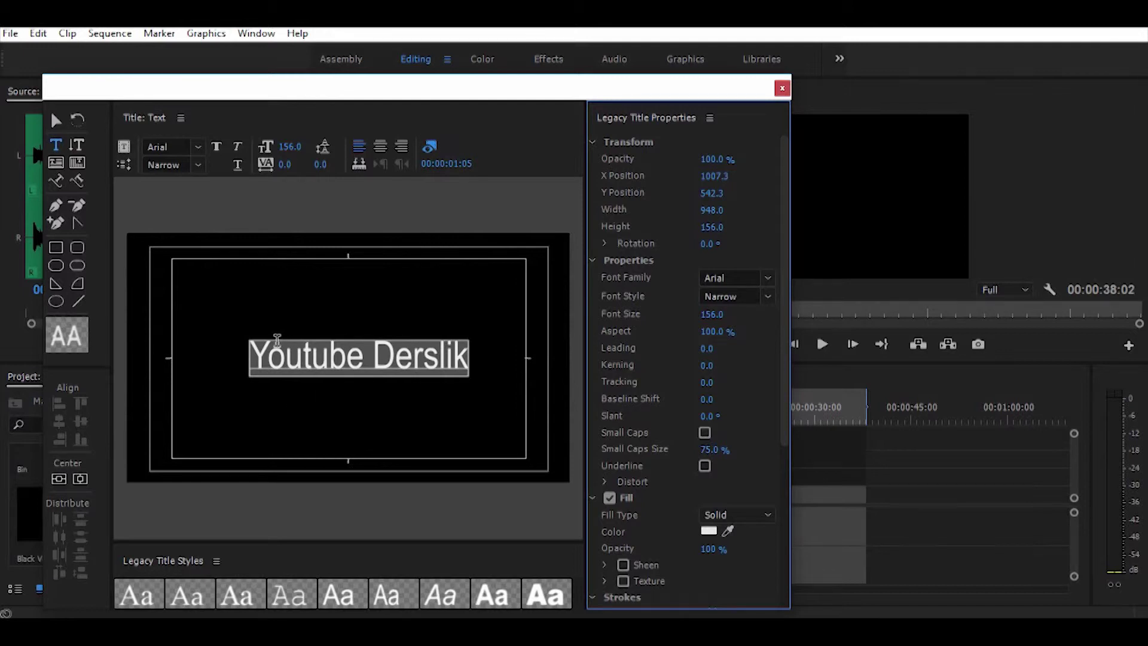
left_click(58, 479)
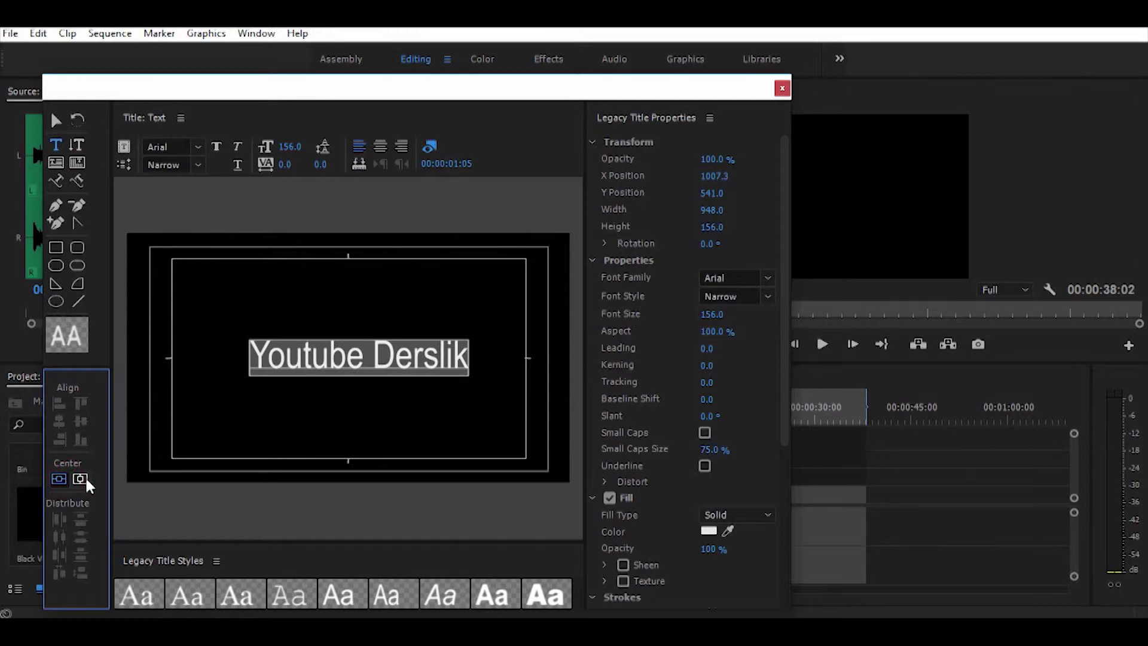
left_click(81, 480)
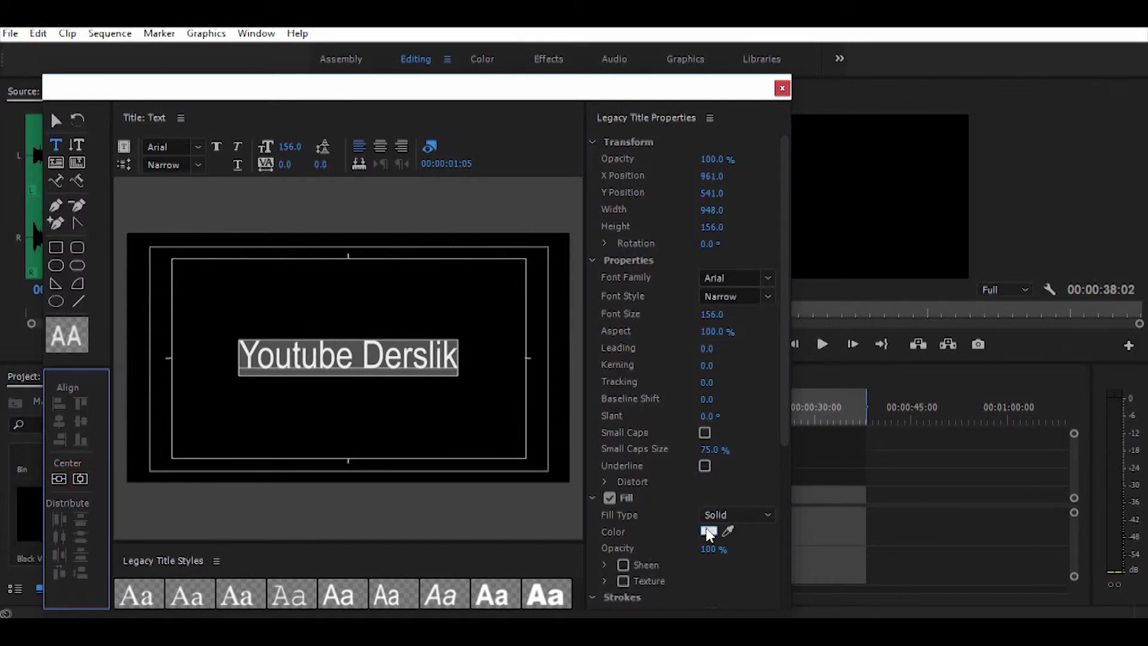
- Change the title's fill colour to a light lime yellow-green
left_click(708, 531)
left_click(561, 343)
left_click(607, 298)
left_click(778, 235)
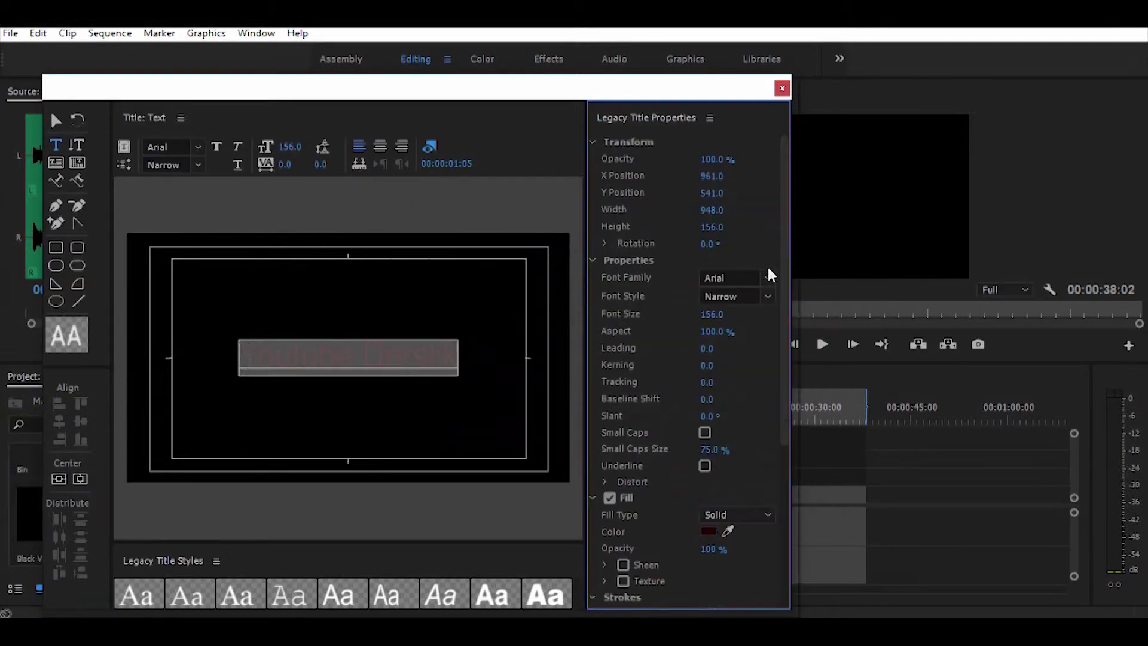
left_click(708, 530)
left_click(623, 274)
left_click(558, 321)
left_click(765, 231)
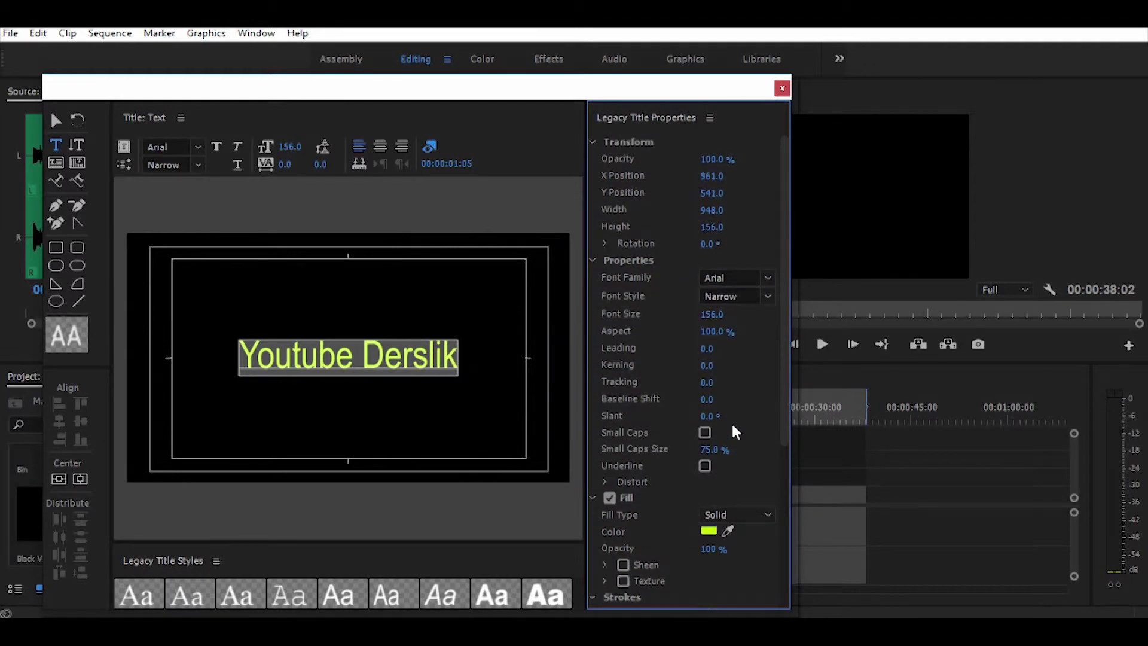
- Switch the title font style to Bold and centre it vertically and horizontally
mouse_move(709, 314)
left_mouse_down()
mouse_move(745, 314)
mouse_move(710, 314)
left_mouse_up()
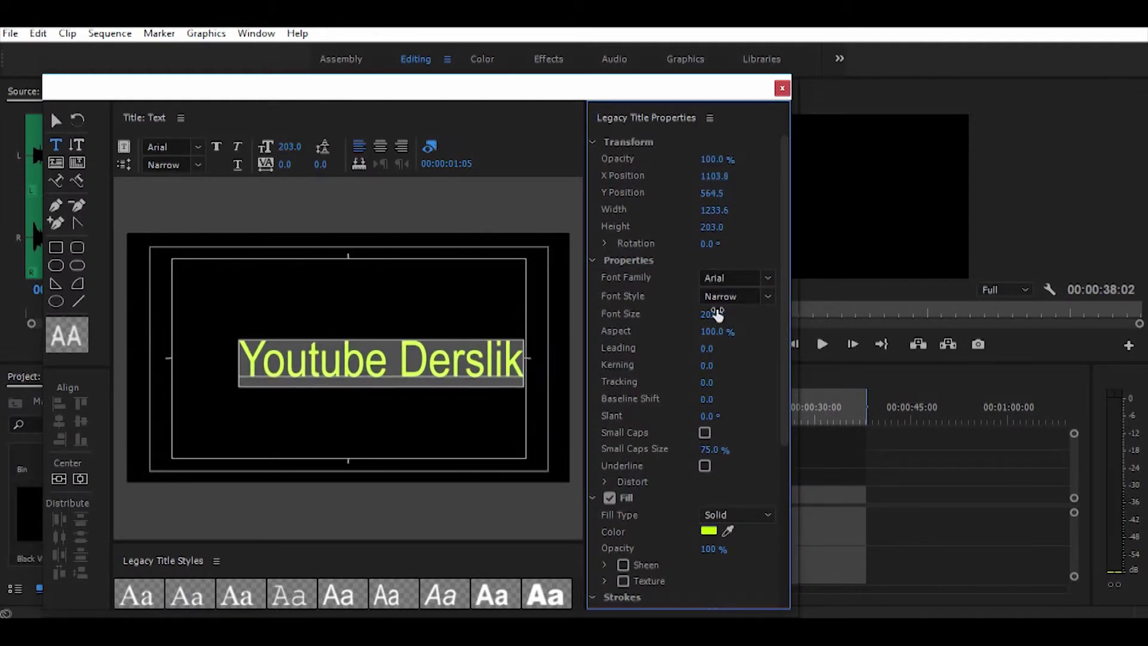
left_click(768, 299)
left_click(751, 340)
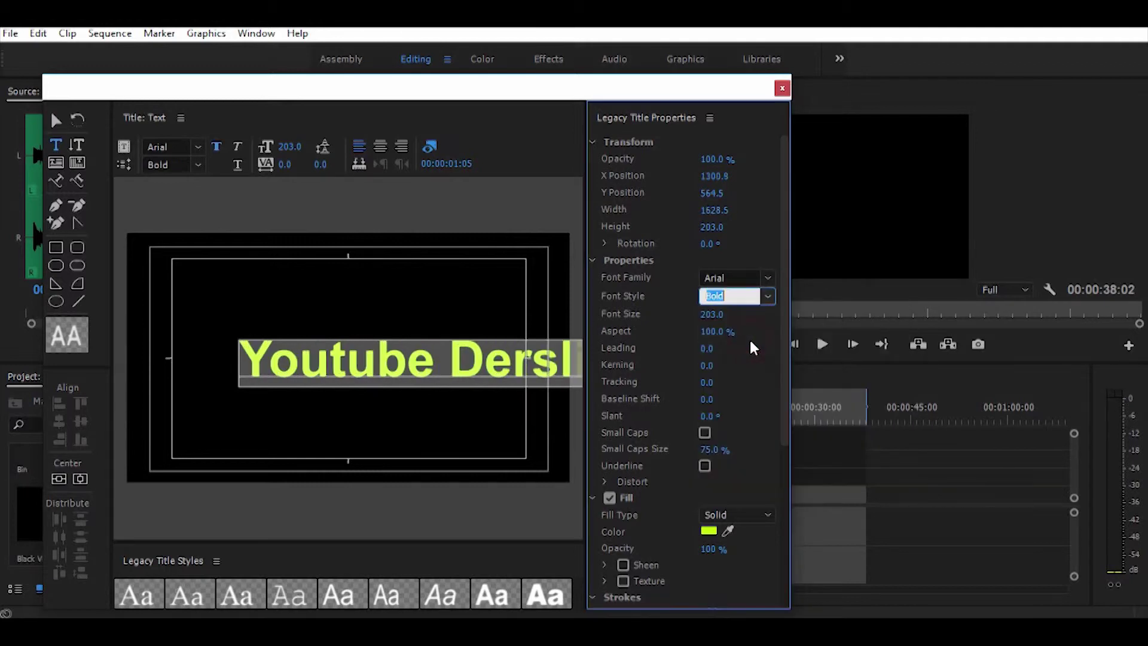
left_click(58, 479)
left_click(80, 479)
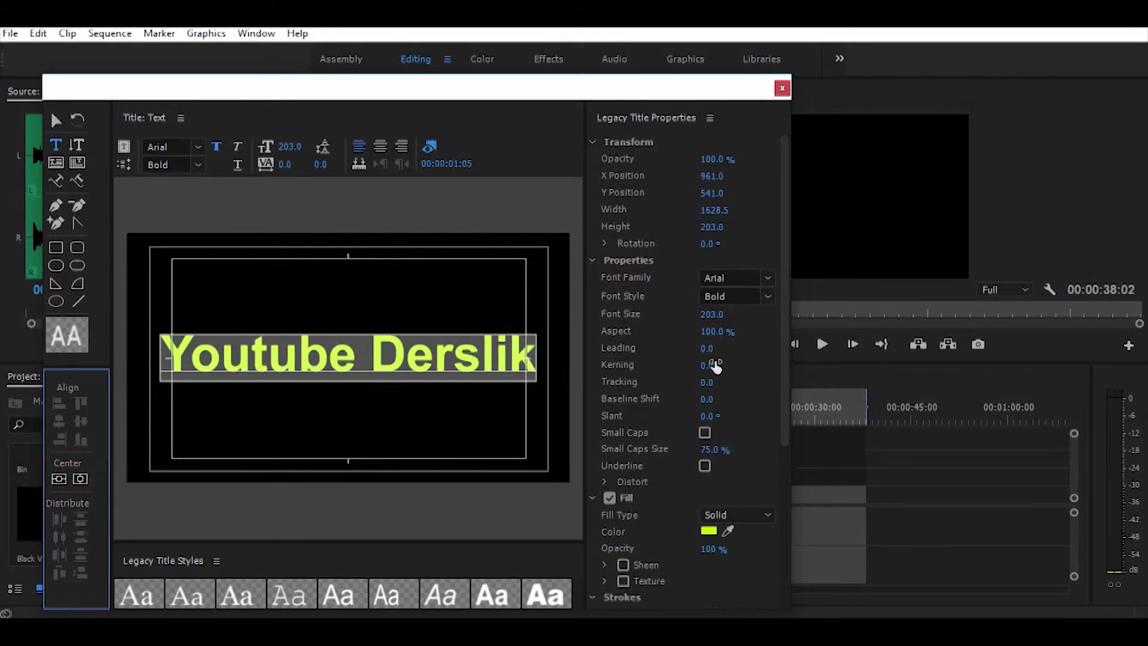
- Set the font size to 200 and re-centre the resized title
left_click(711, 313)
type("200")
key("Return")
left_click(58, 479)
left_click(80, 479)
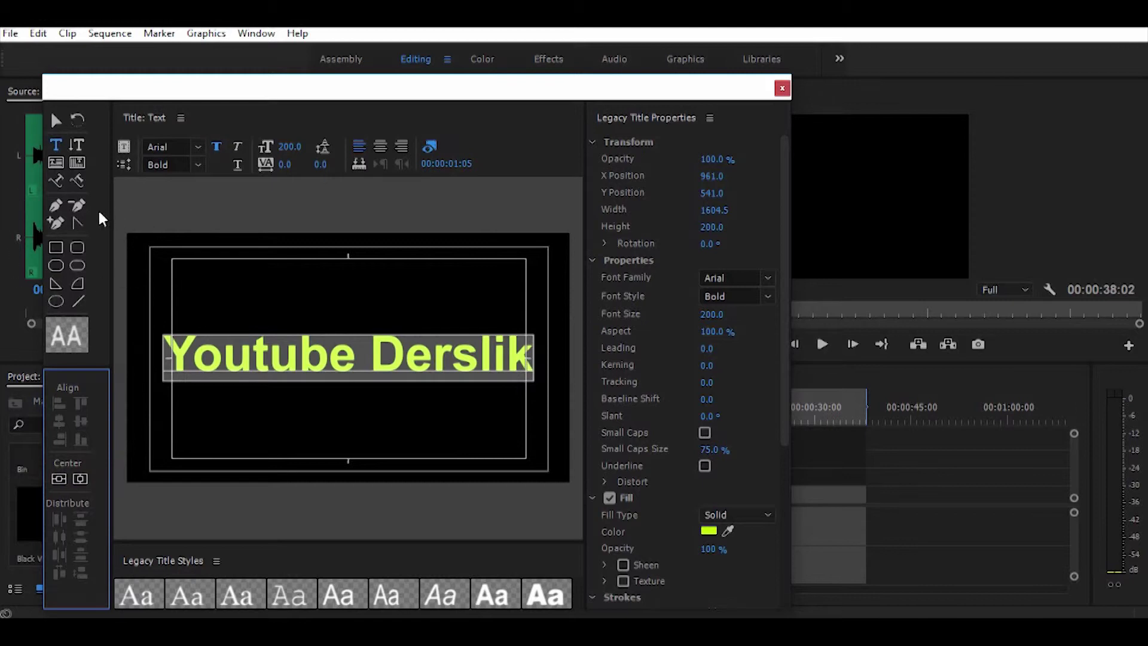
- Draw an Area Type box with a trial line of text, then erase the text and remove the empty box
left_click(56, 162)
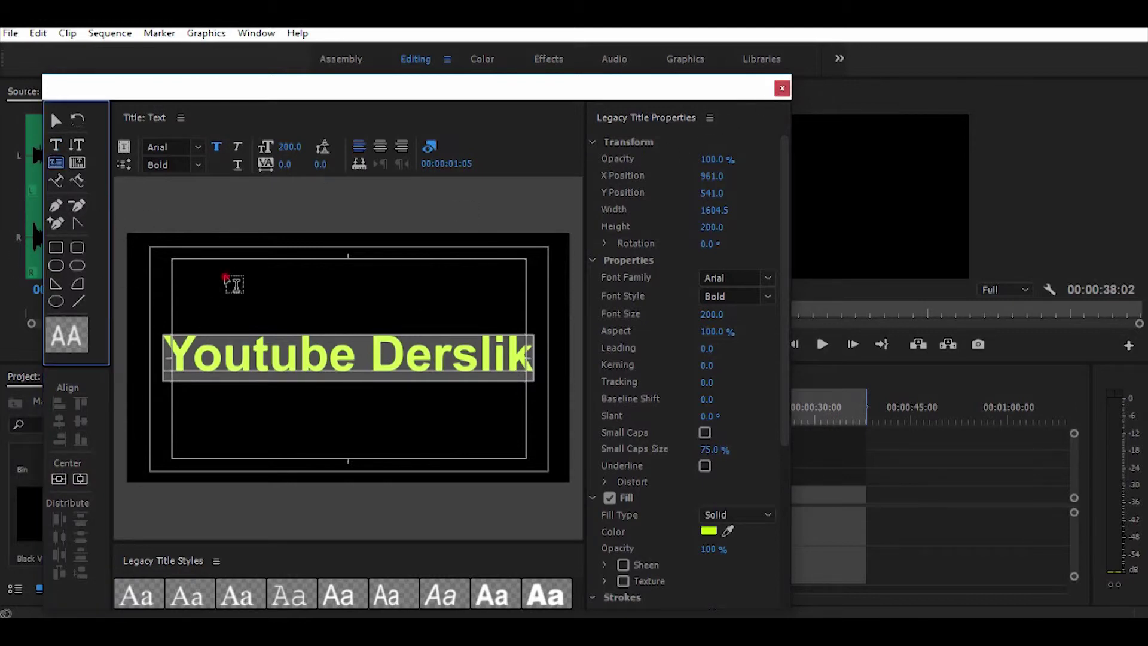
left_click_drag(224, 276, 432, 419)
type("ORXAN ")
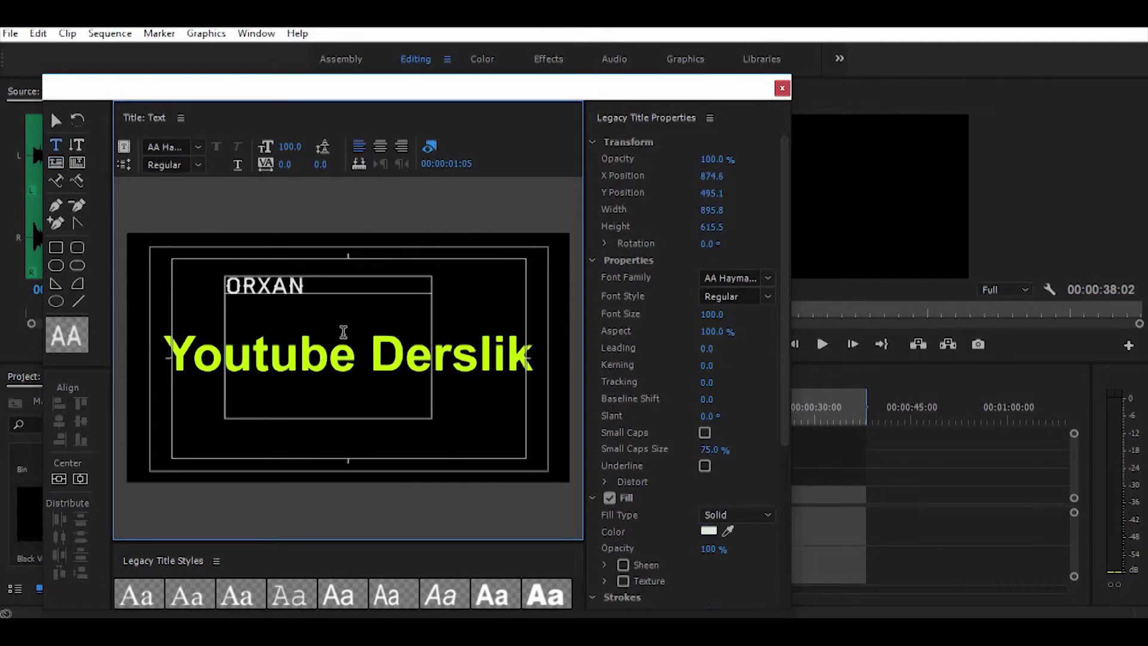
type("YOUTUB")
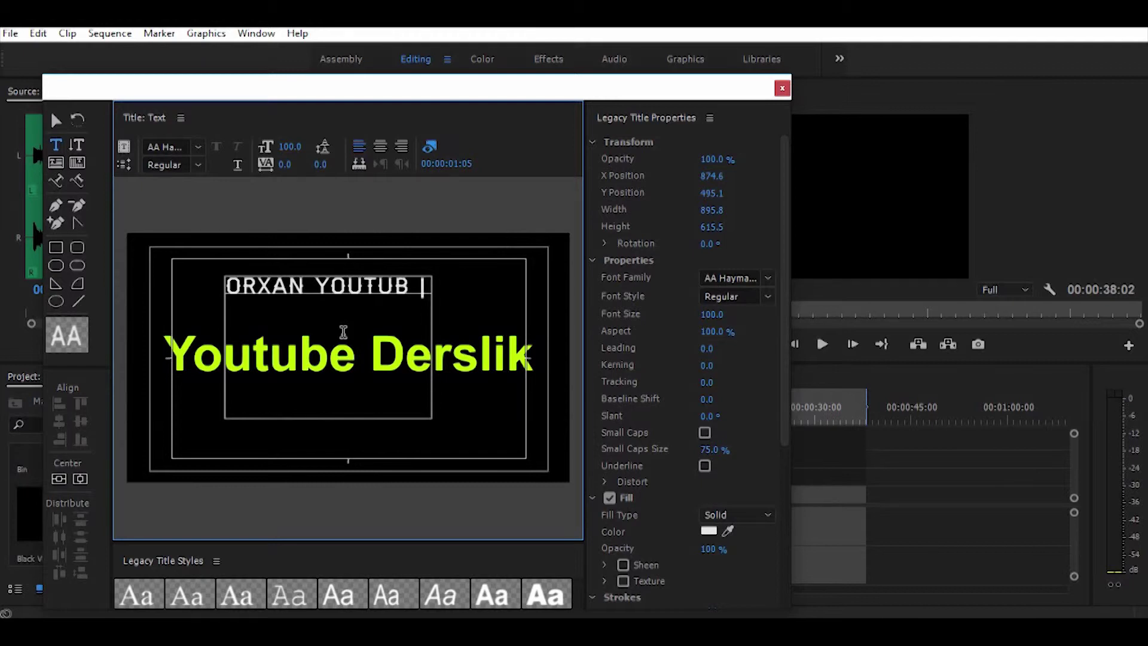
type("E DERSLI")
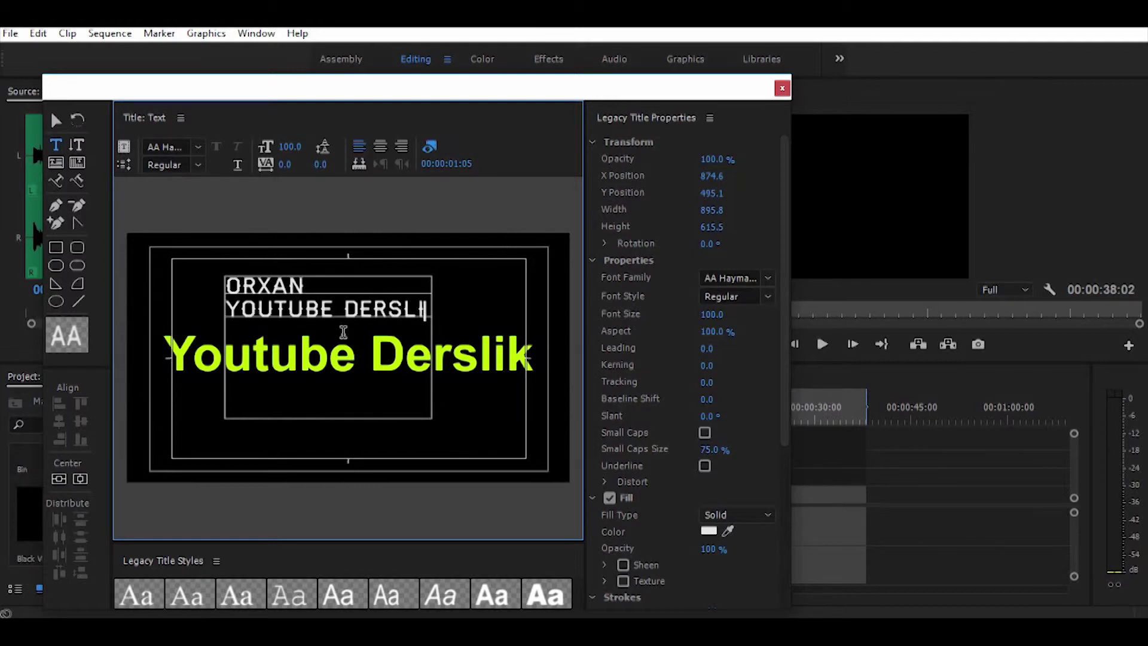
type("KLERI")
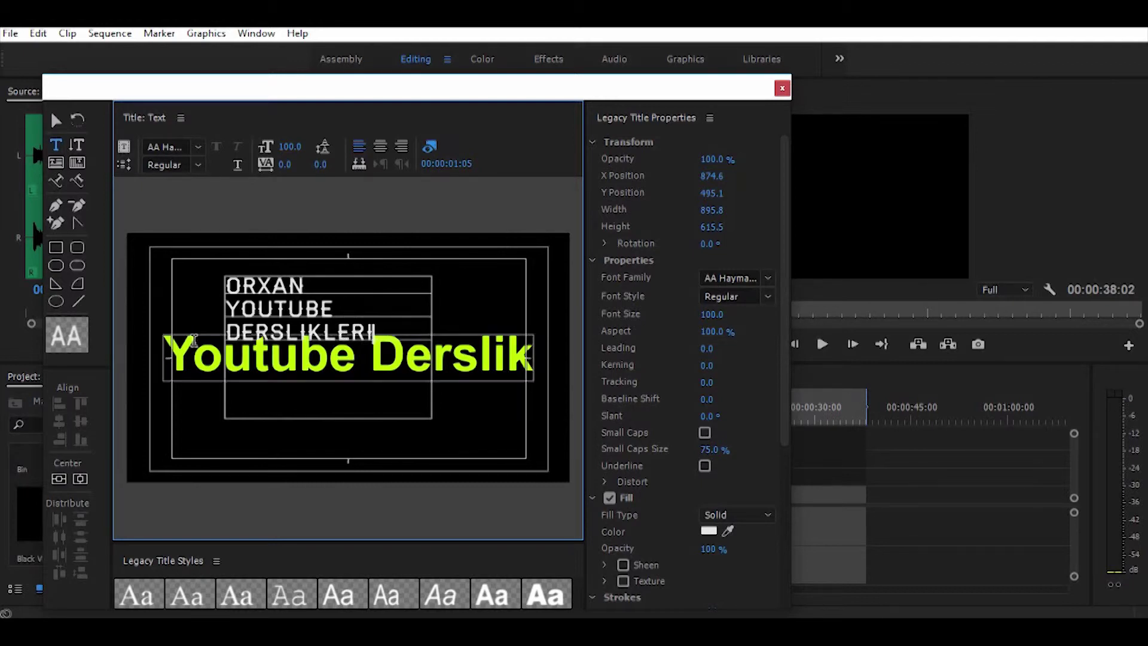
key("ctrl+a")
key("BackSpace")
key("Escape")
key("Delete")
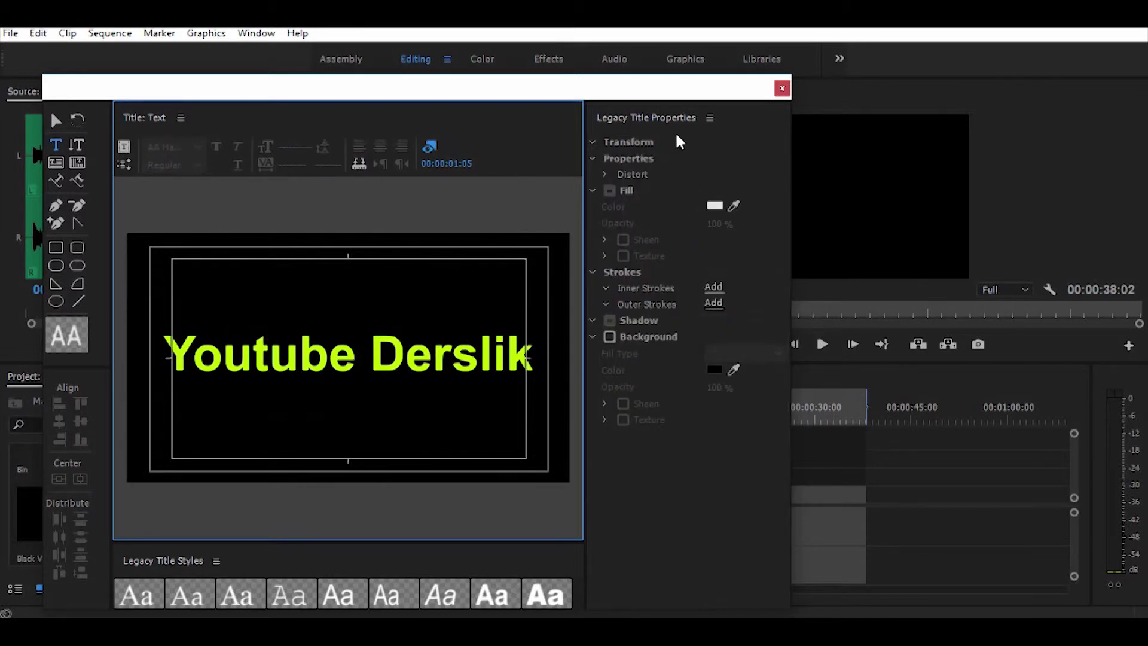
- Close the title editor and drop the Text title at the very start of track V3
left_click(781, 90)
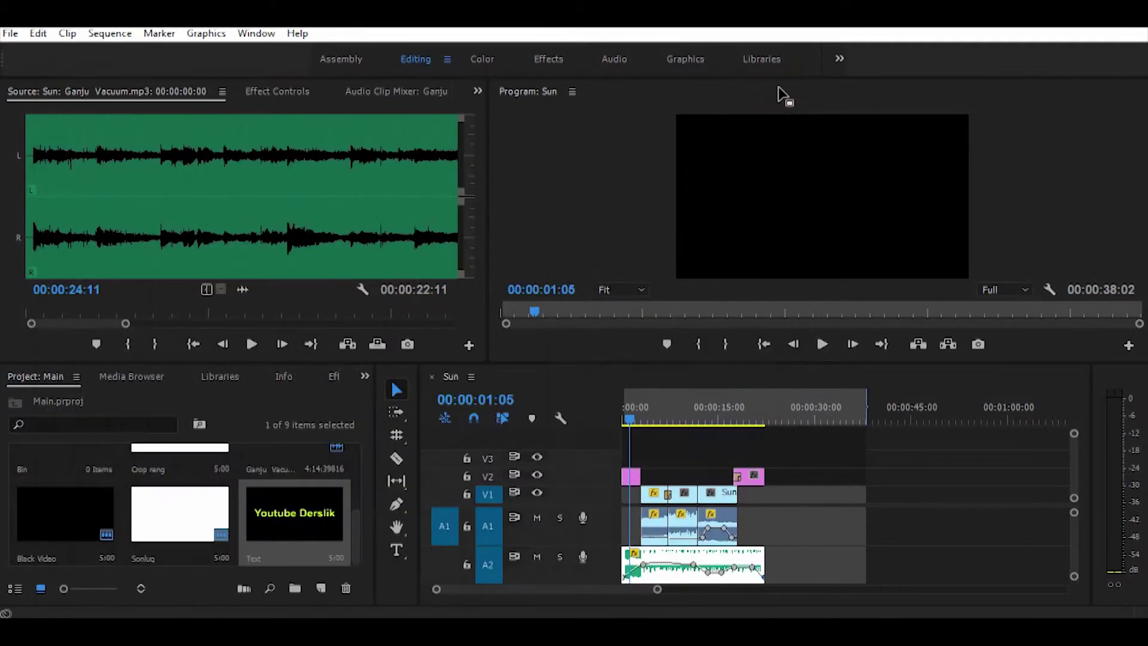
mouse_move(292, 519)
left_mouse_down()
mouse_move(641, 441)
mouse_move(625, 459)
left_mouse_up()
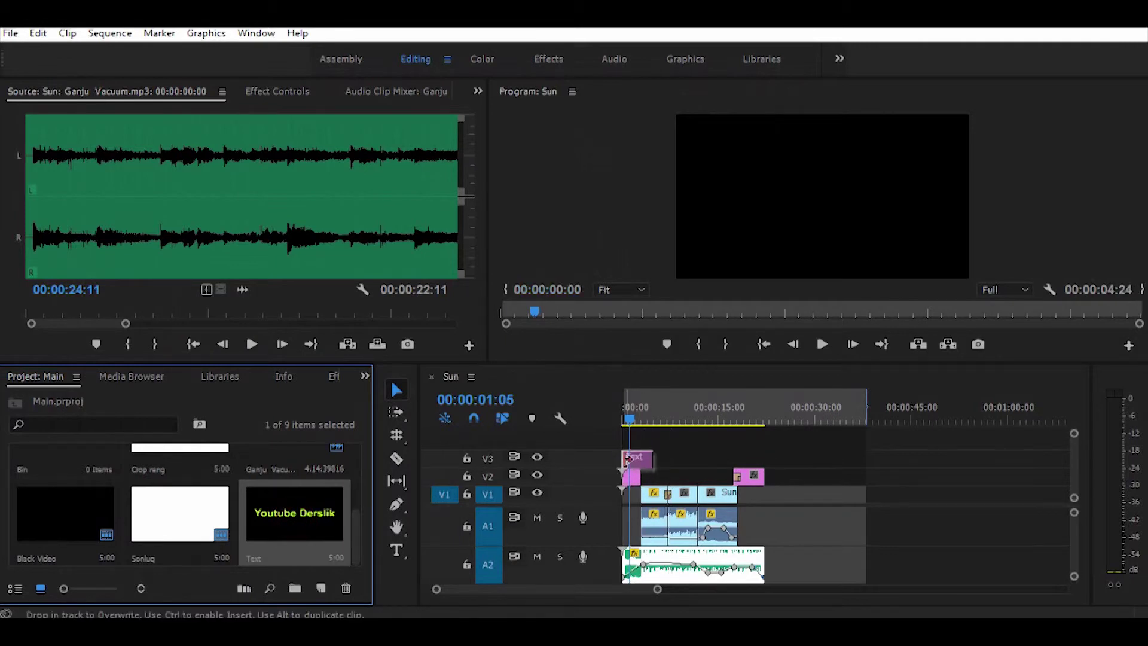
key("z")
key("ctrl+z")
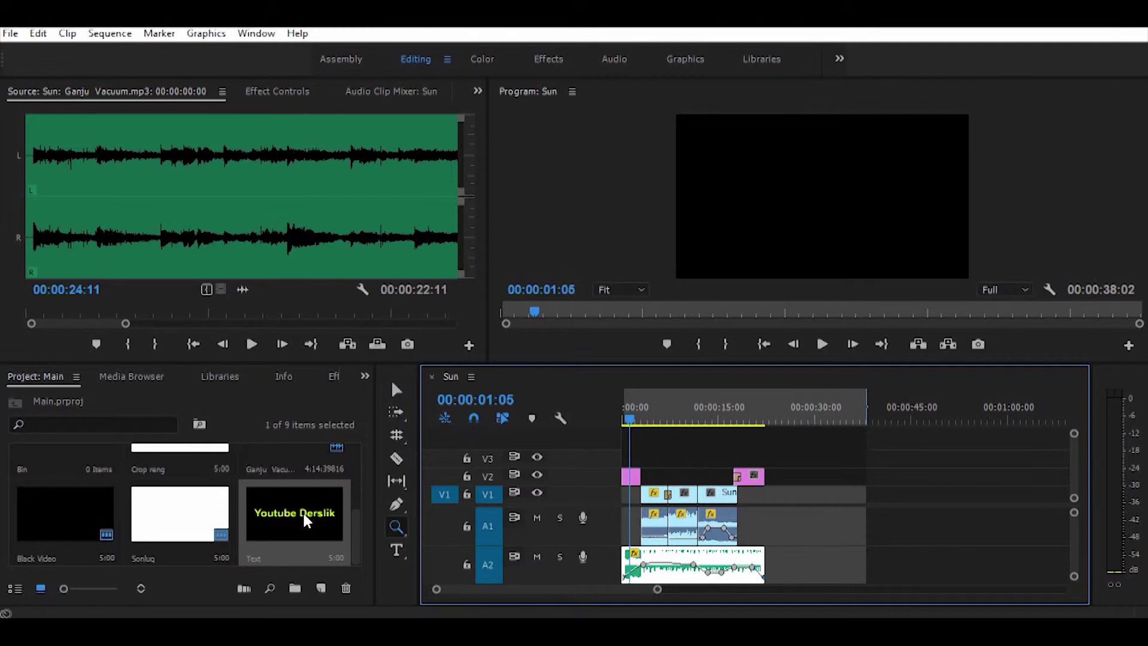
scroll(303, 511, "up", 3)
scroll(302, 511, "down", 3)
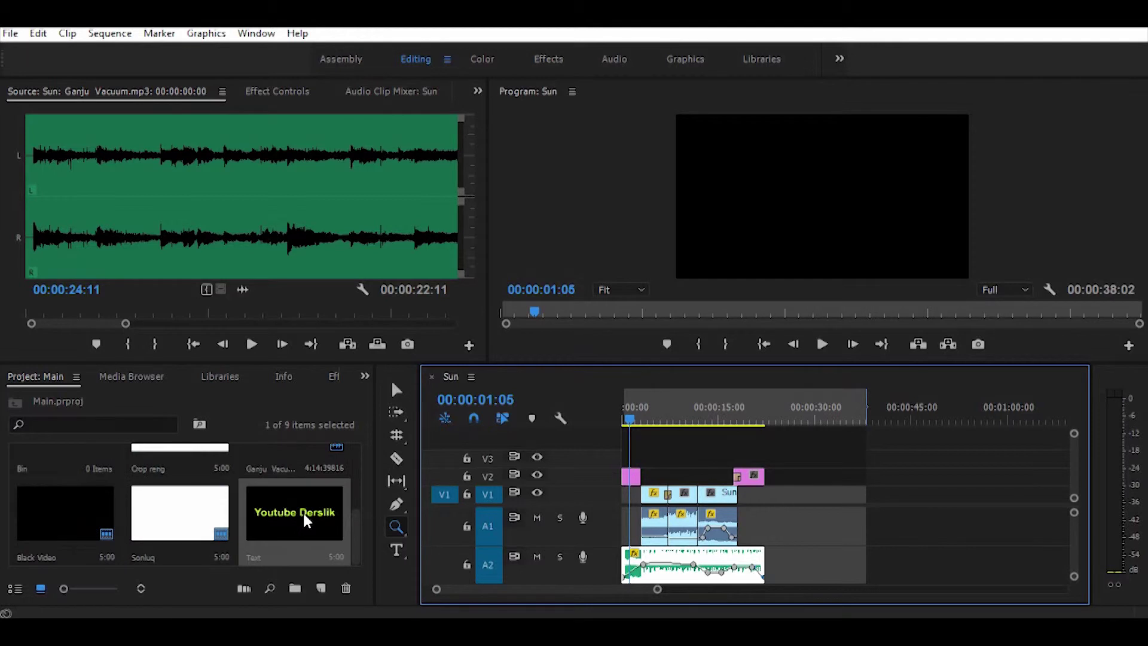
mouse_move(302, 511)
left_mouse_down()
mouse_move(601, 456)
mouse_move(615, 418)
left_mouse_up()
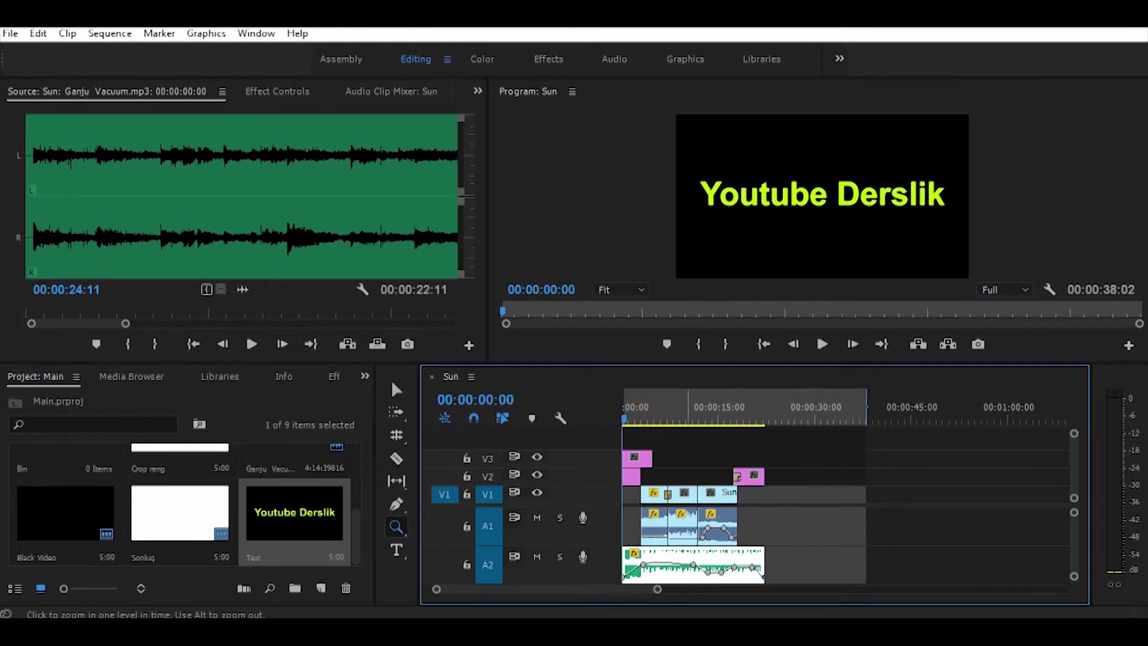
left_click_drag(655, 588, 622, 588)
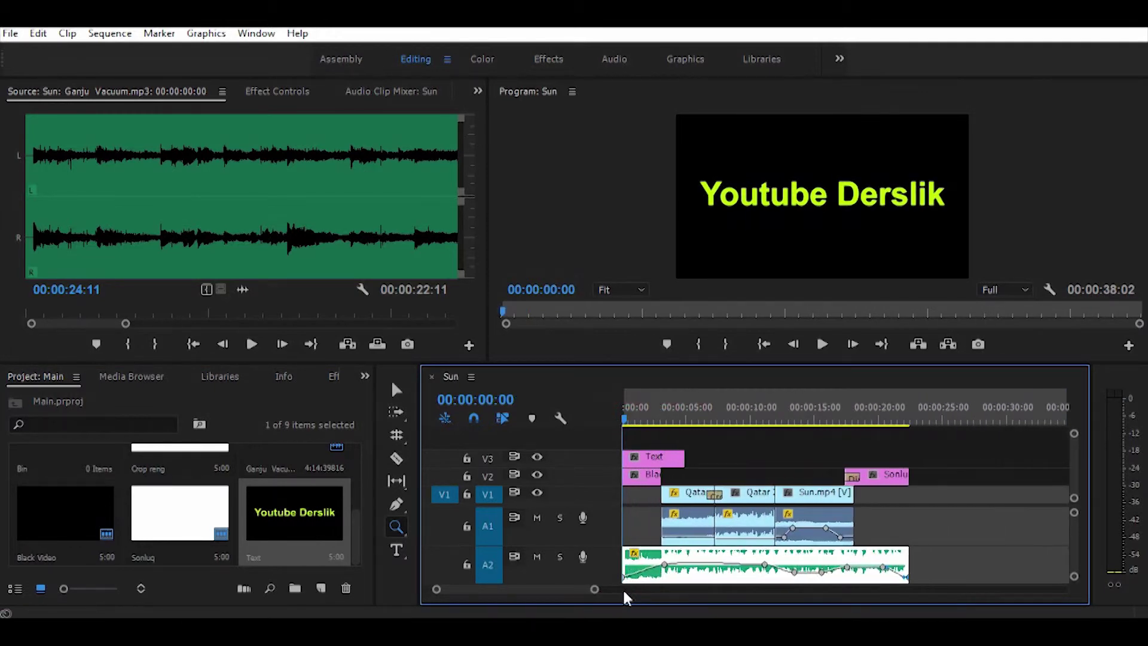
- Apply a Cross Dissolve to the start of the Text clip and preview the fade-in
left_click(329, 376)
left_click(102, 506)
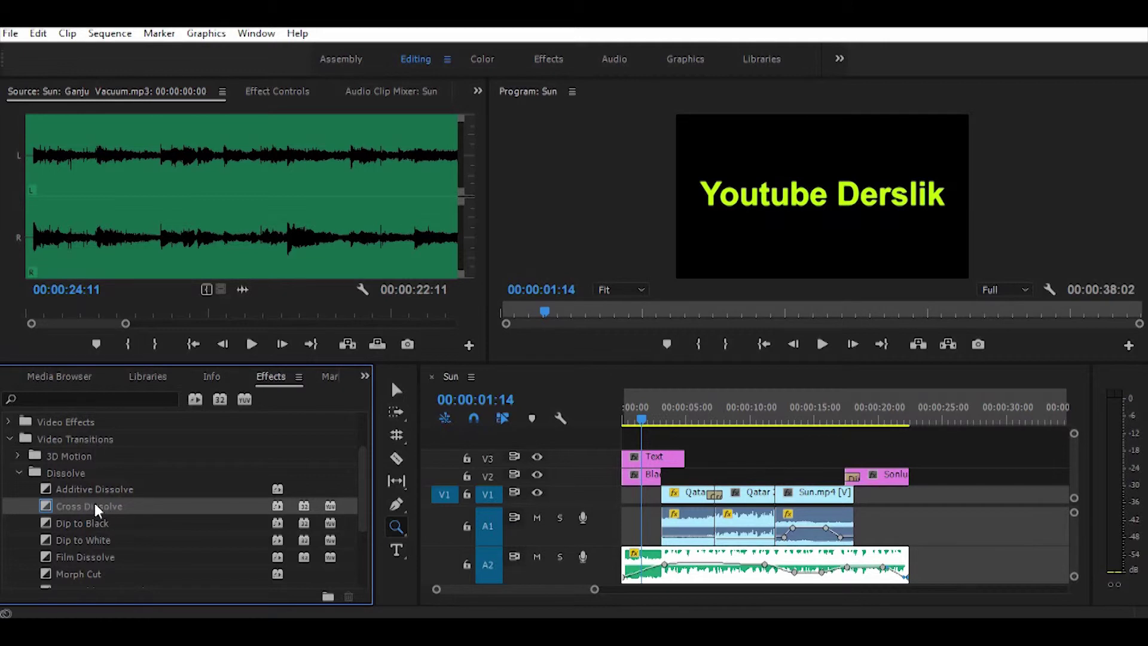
left_click_drag(75, 506, 629, 459)
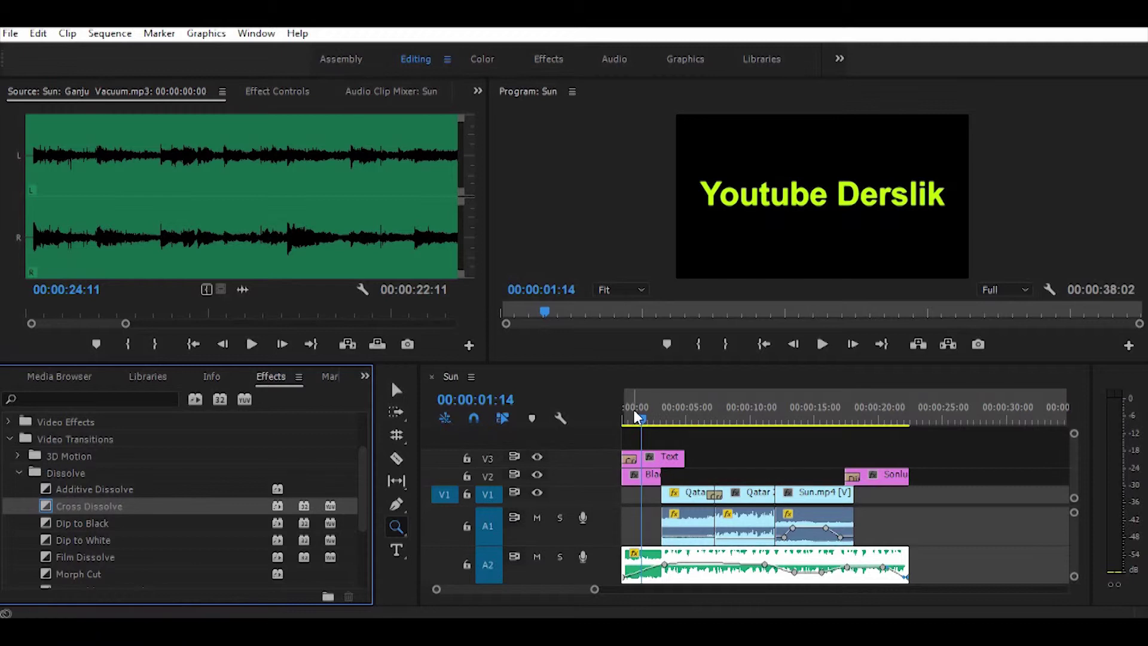
left_click(624, 406)
key("space")
left_click(635, 407)
left_click(634, 407)
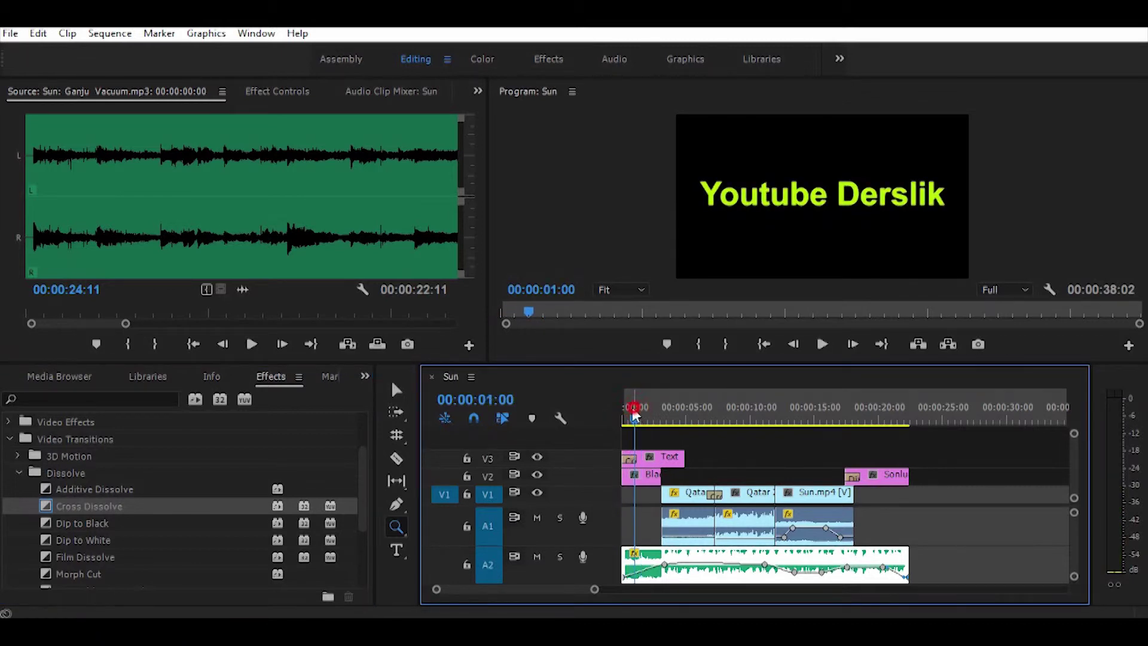
left_click_drag(633, 421, 602, 421)
key("space")
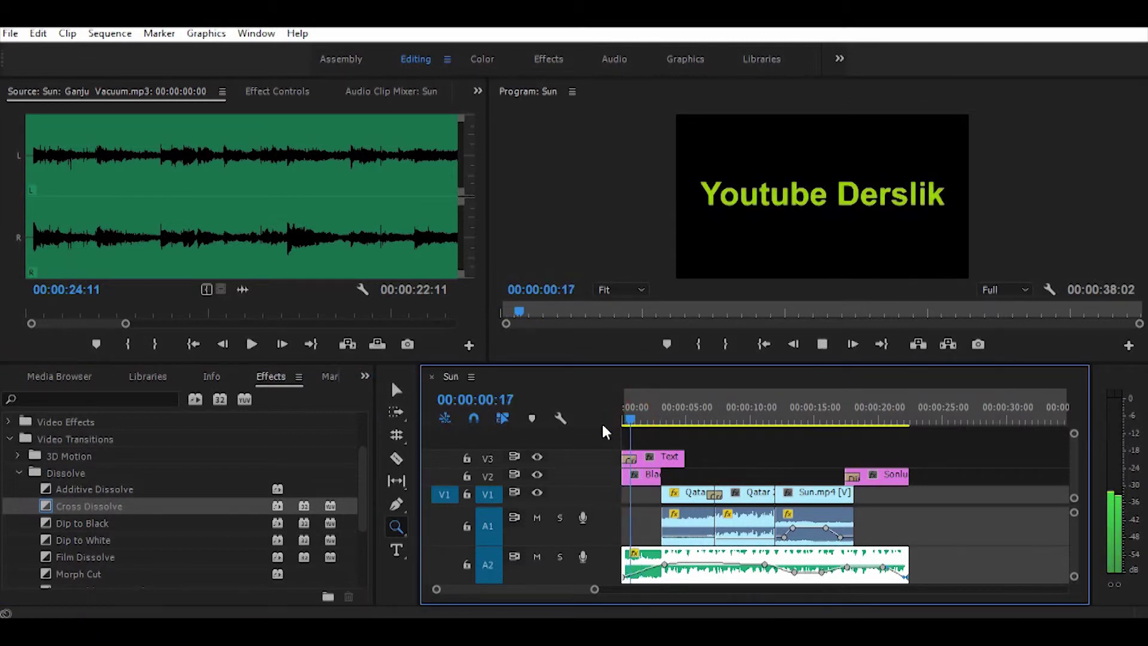
- Stretch the Cross Dissolve across most of the title clip and replay the longer fade-in
left_click_drag(600, 585, 508, 588)
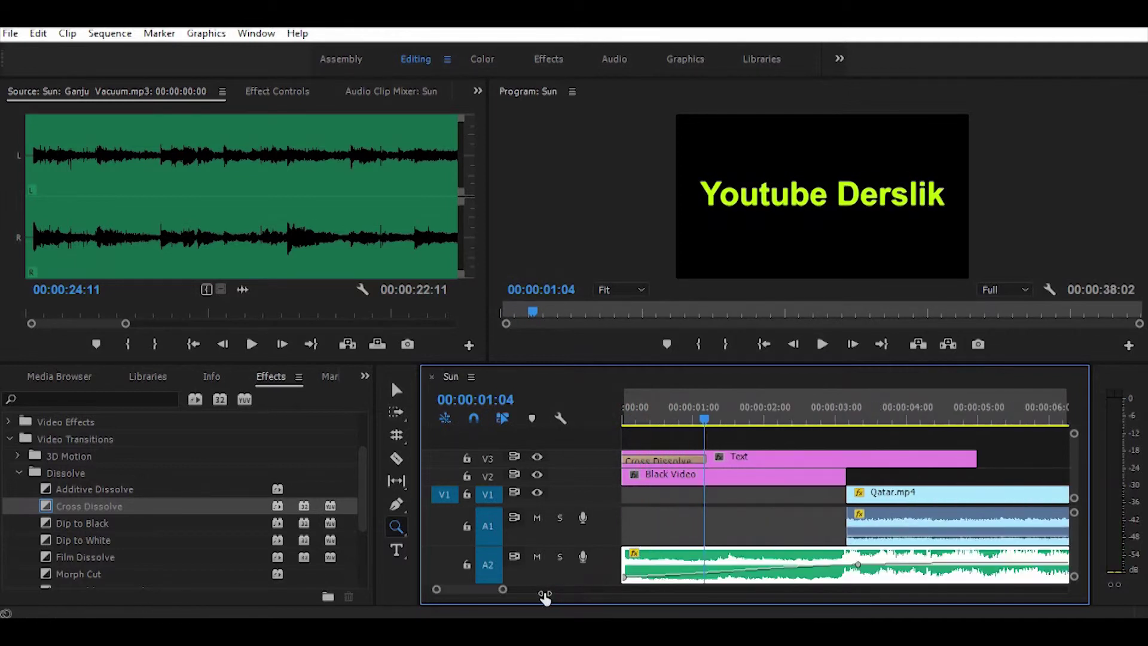
left_click(396, 390)
left_click_drag(706, 467, 711, 465)
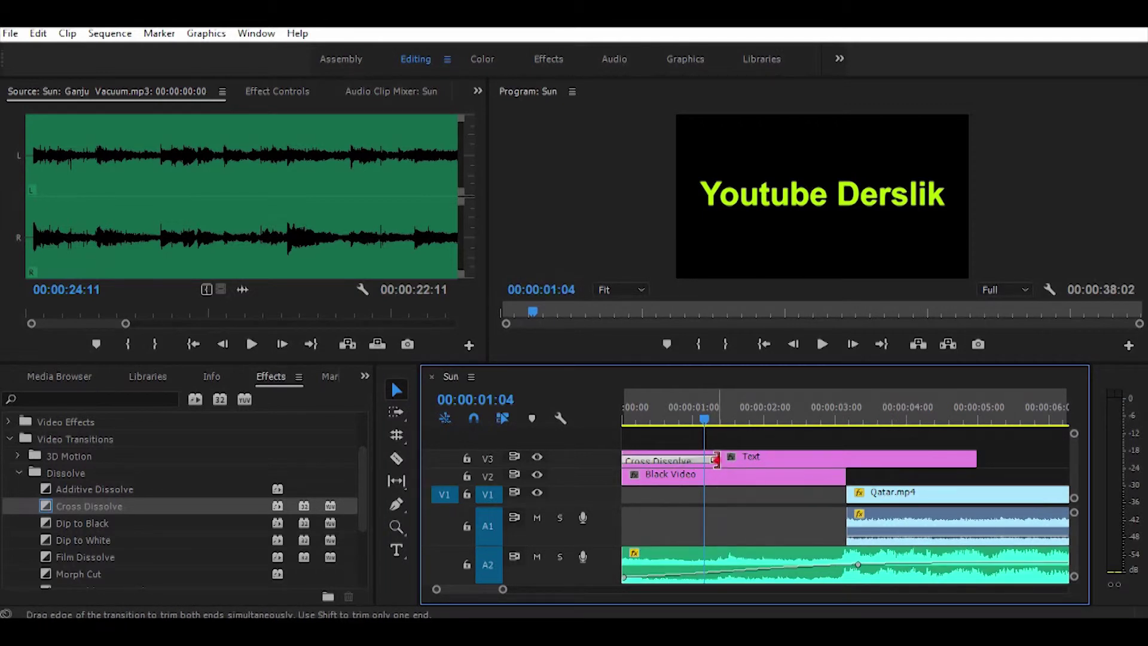
left_click_drag(715, 460, 758, 460)
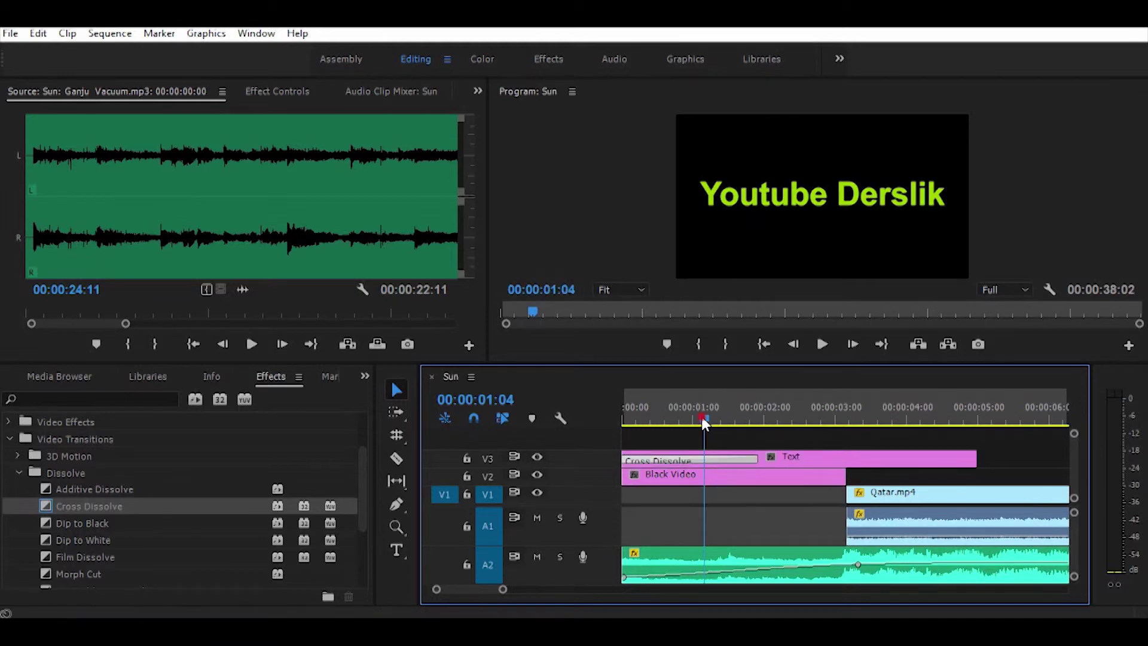
left_click_drag(703, 422, 586, 440)
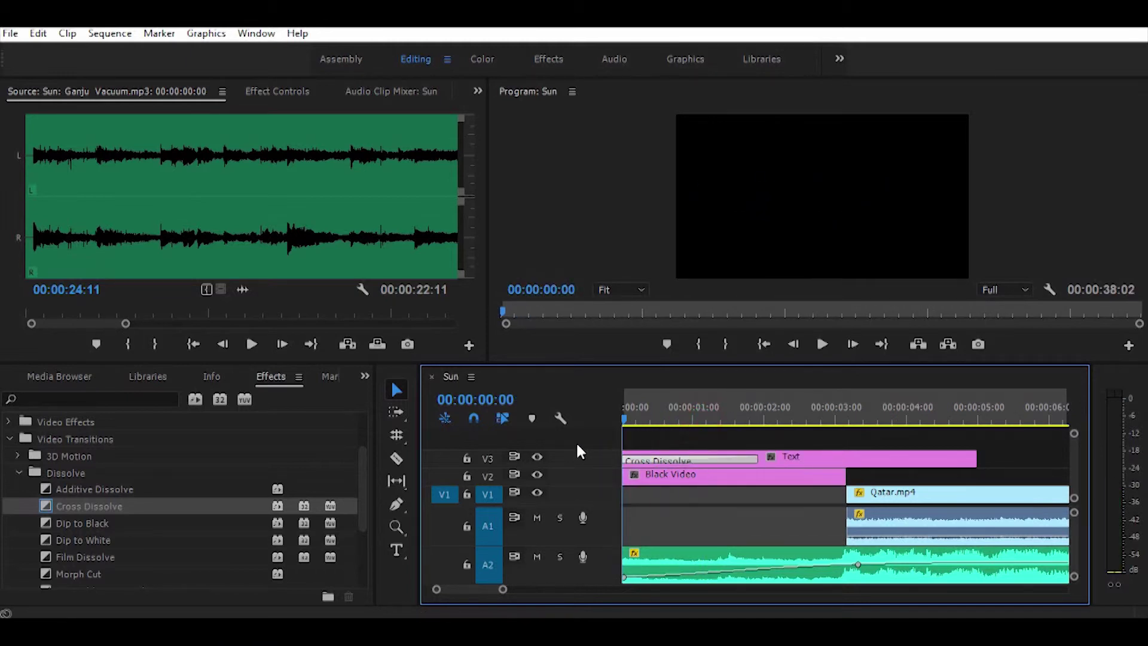
key("space")
key("space")
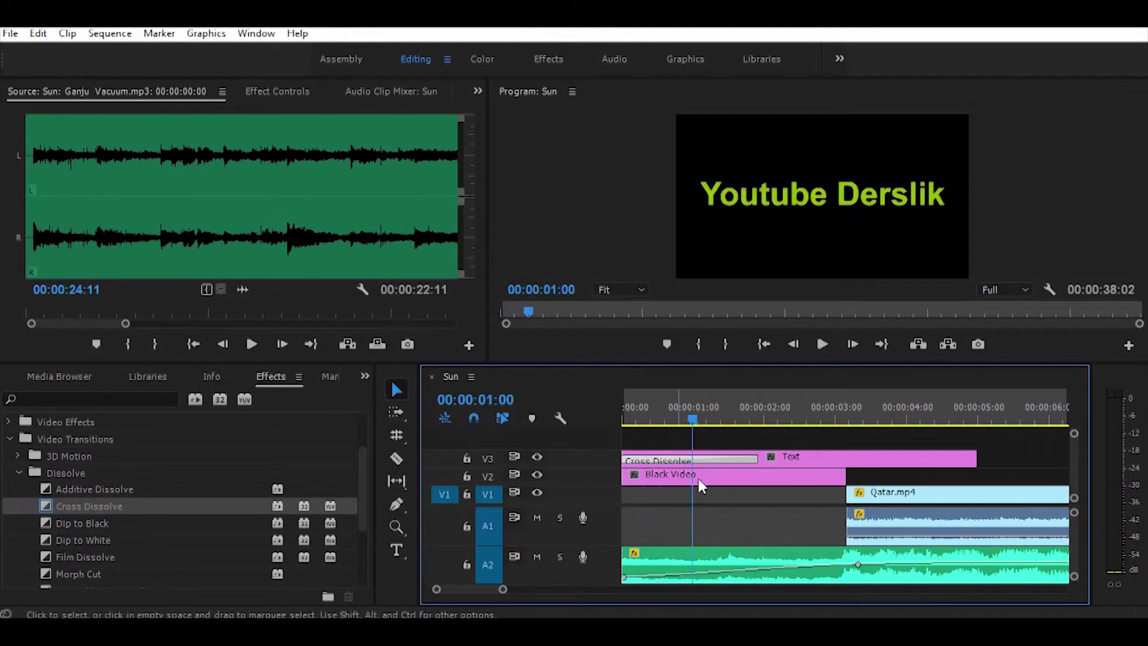
double_click(719, 458)
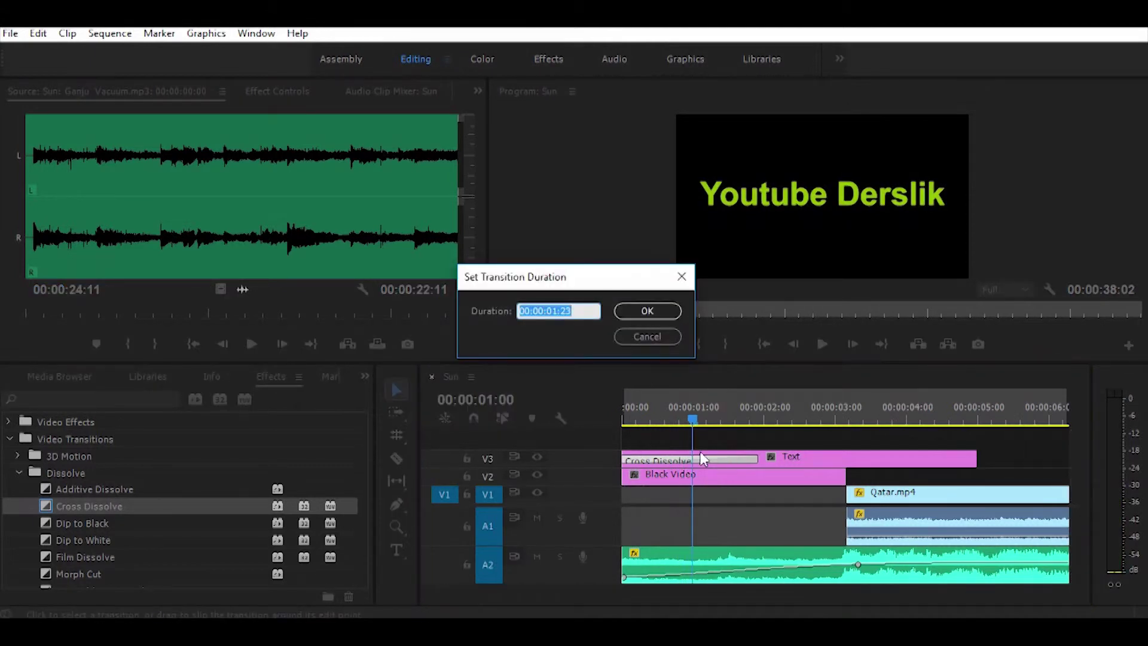
left_click(681, 276)
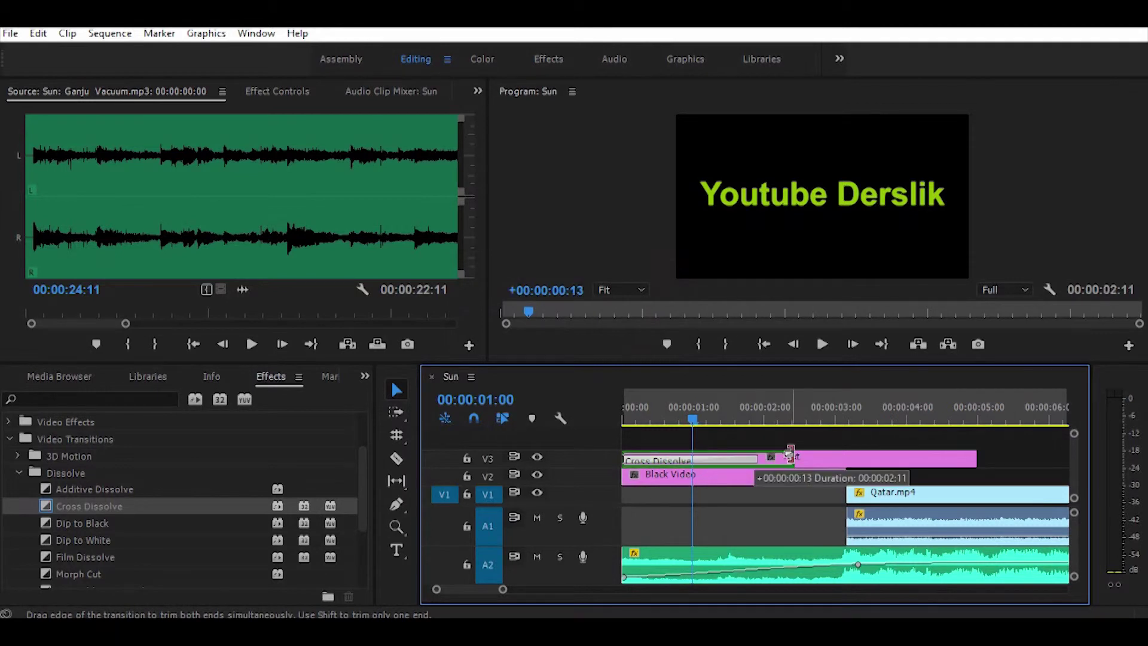
left_click_drag(789, 453, 798, 453)
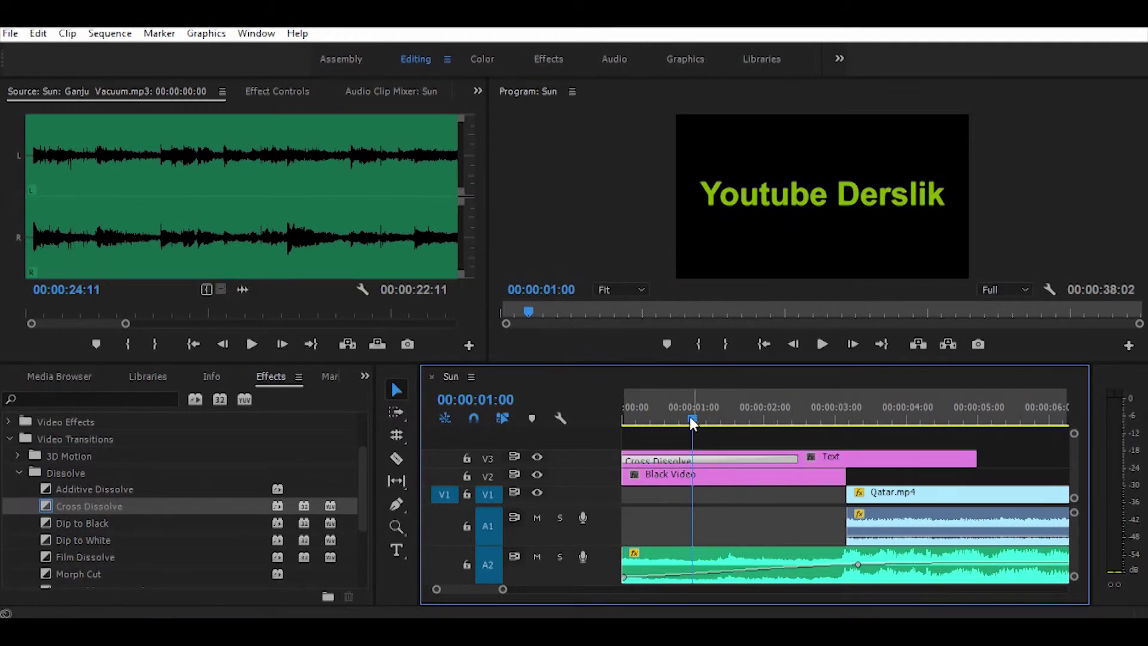
left_click_drag(690, 416, 622, 420)
key("space")
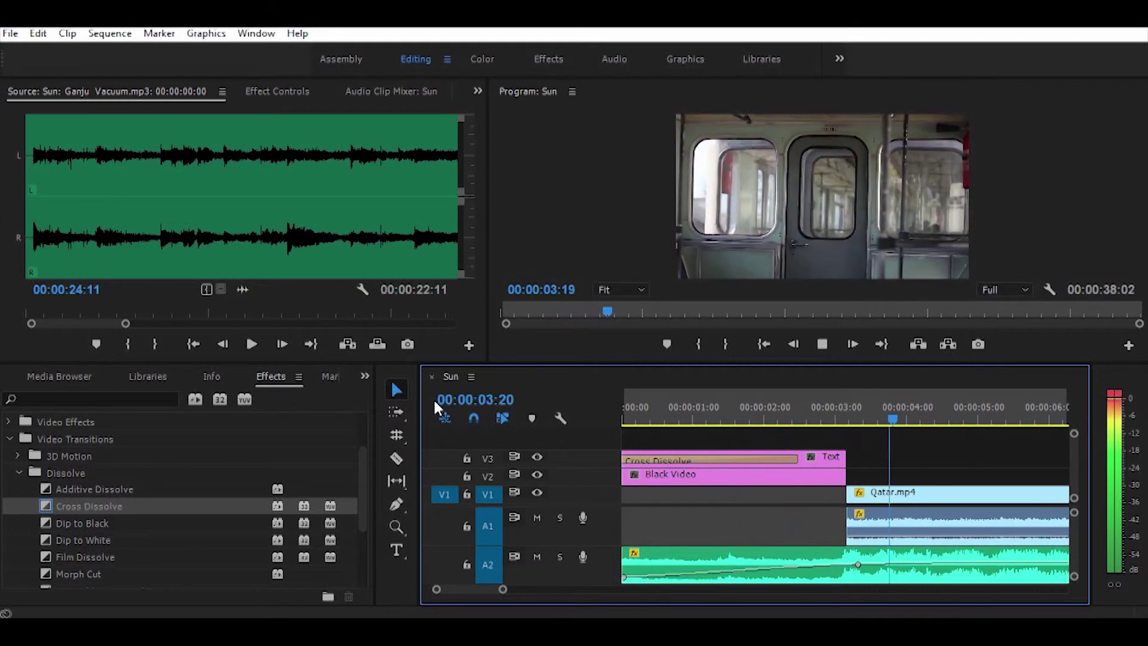
- Stop playback, set the playhead to 00:00:06:05, and start a Type tool text graphic on the footage
key("space")
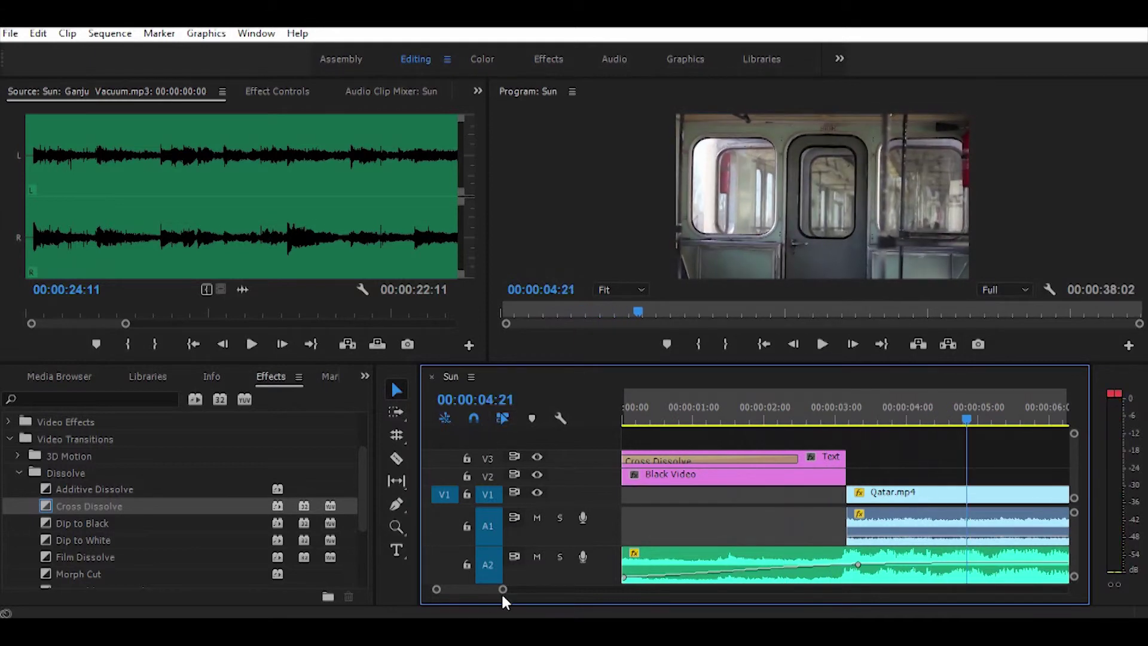
left_click_drag(502, 590, 579, 589)
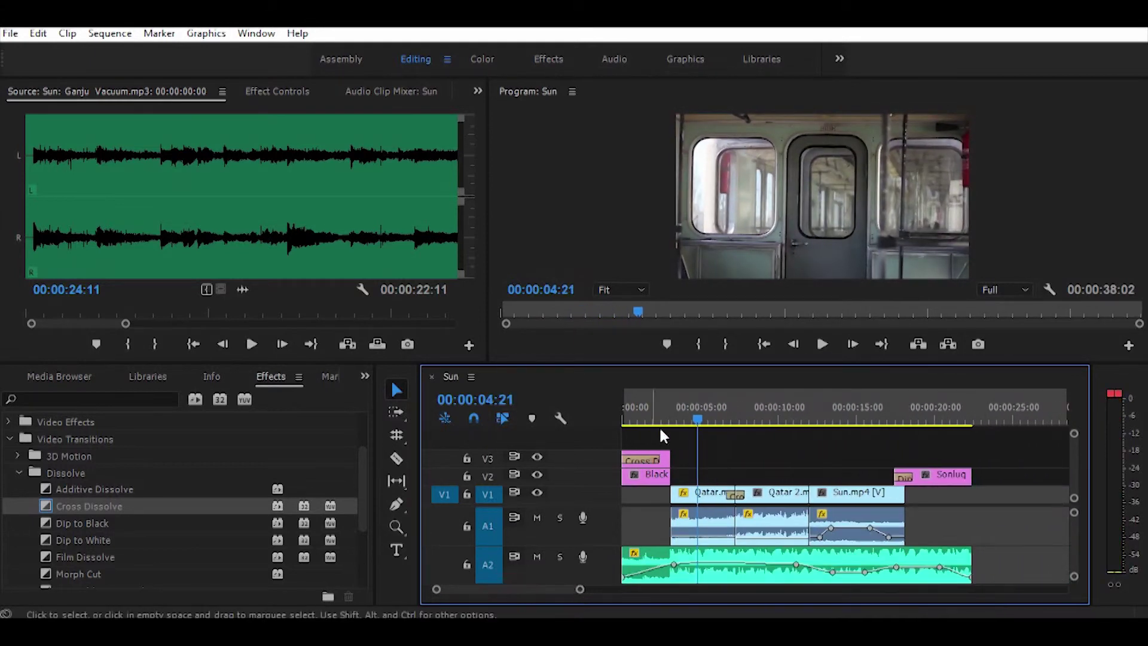
left_click(718, 425)
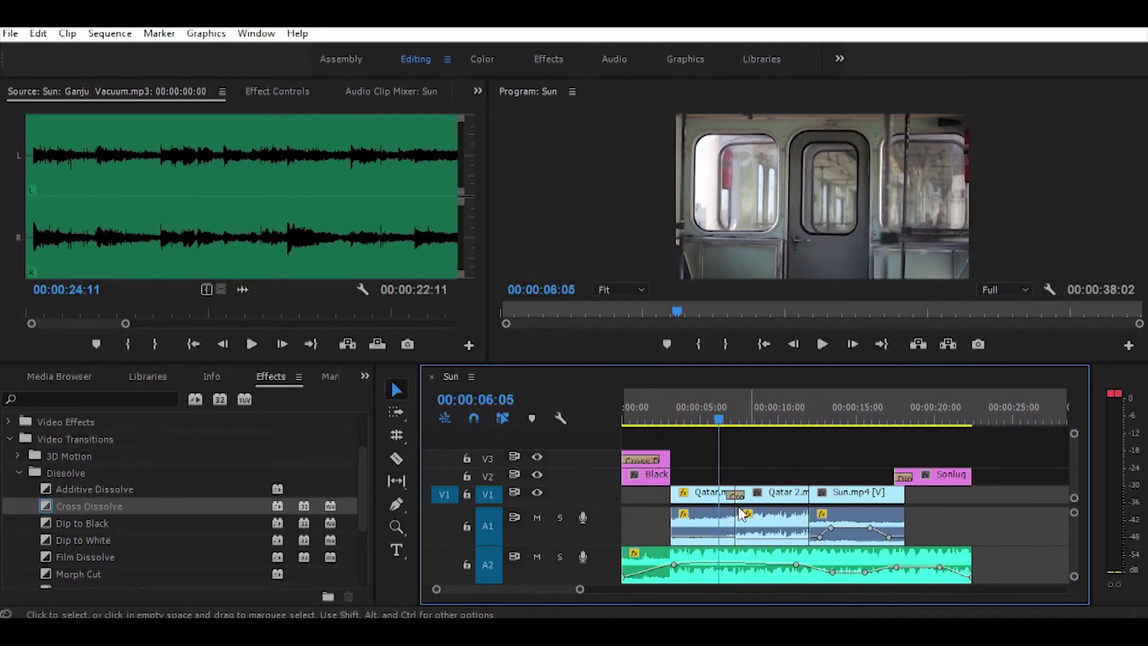
left_click(395, 552)
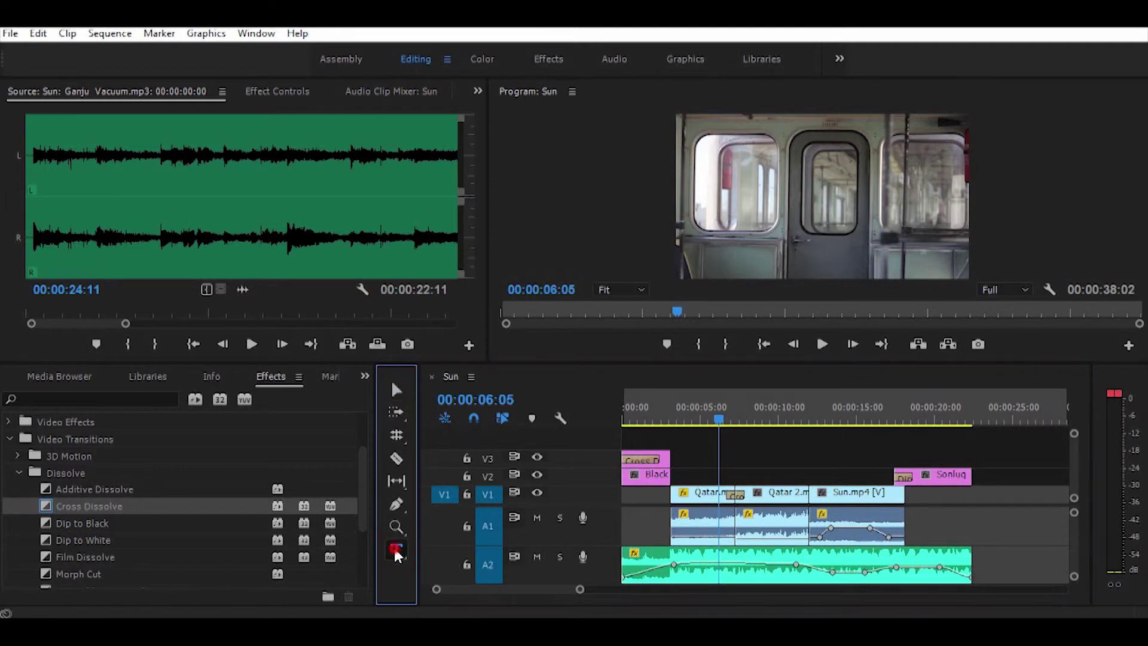
left_click(772, 197)
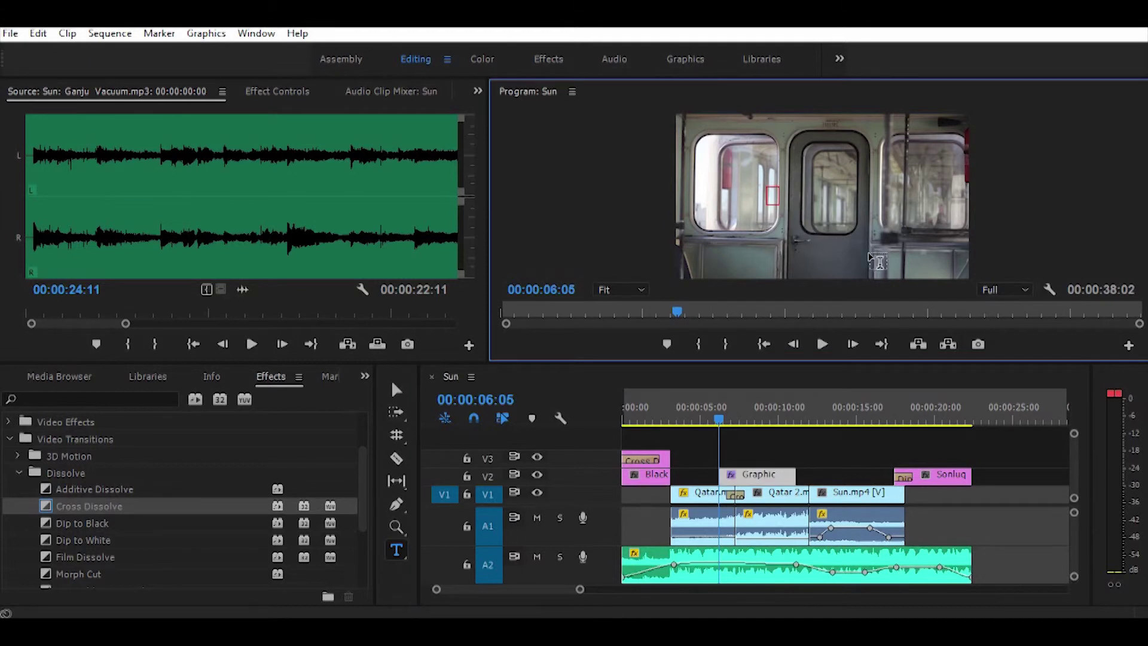
- Finish typing 'Youtube' and select the text in the Program monitor
type("Youtube")
left_click(743, 418)
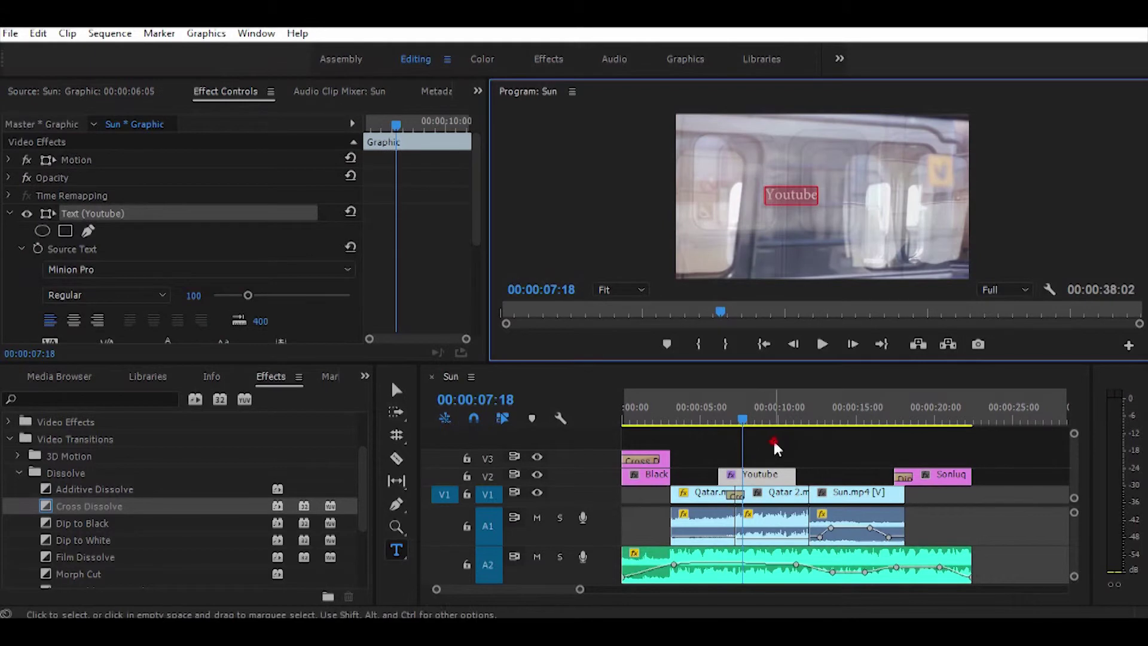
left_click(754, 476)
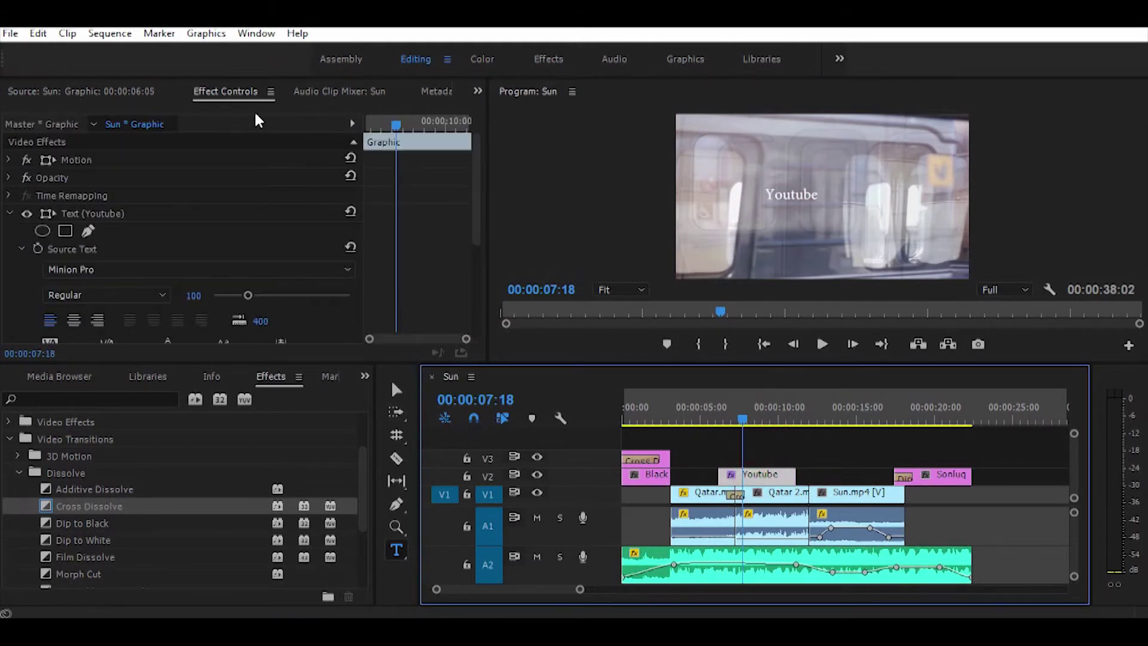
left_click(770, 193)
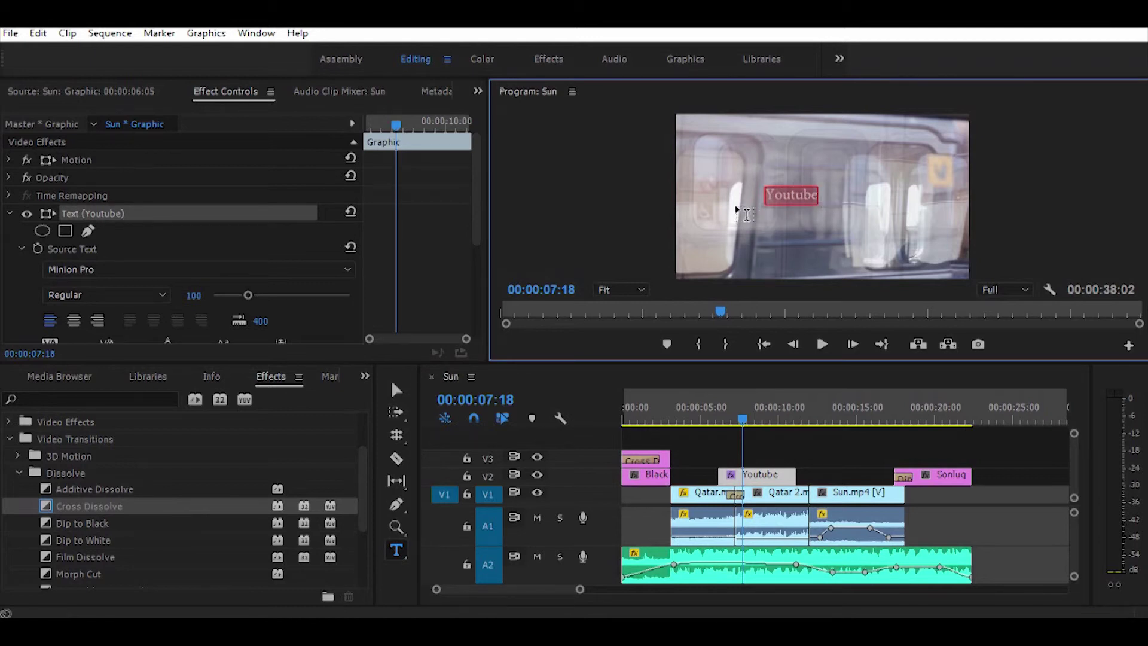
- Enlarge the Youtube text to font size 334, keeping it left-aligned
left_click_drag(248, 294, 329, 297)
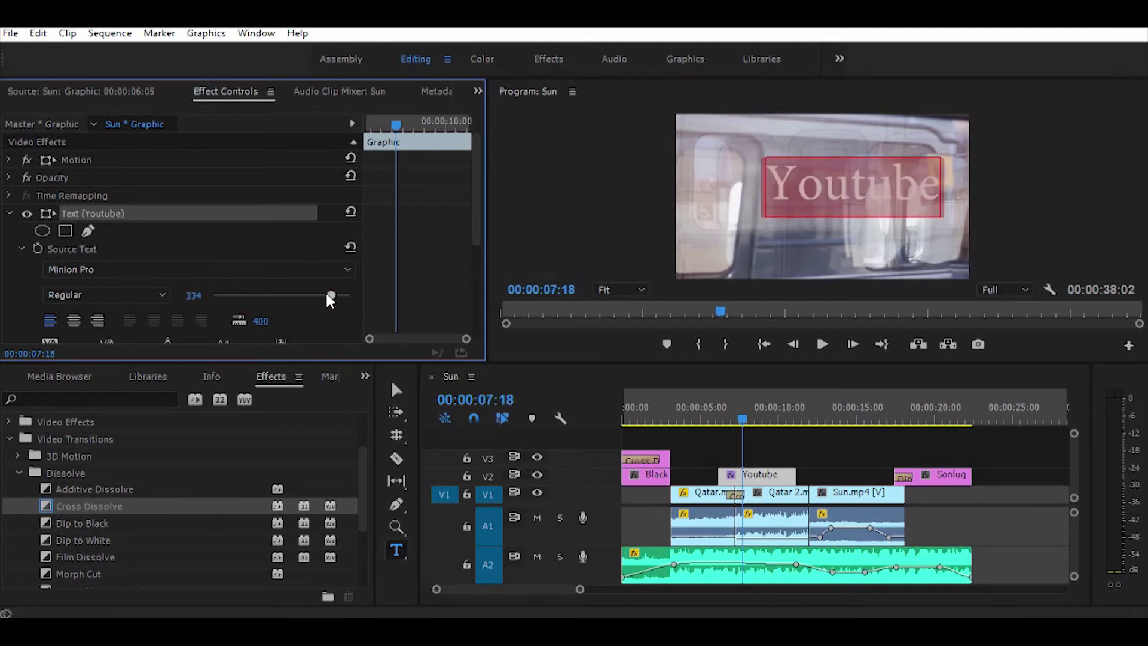
left_click(74, 320)
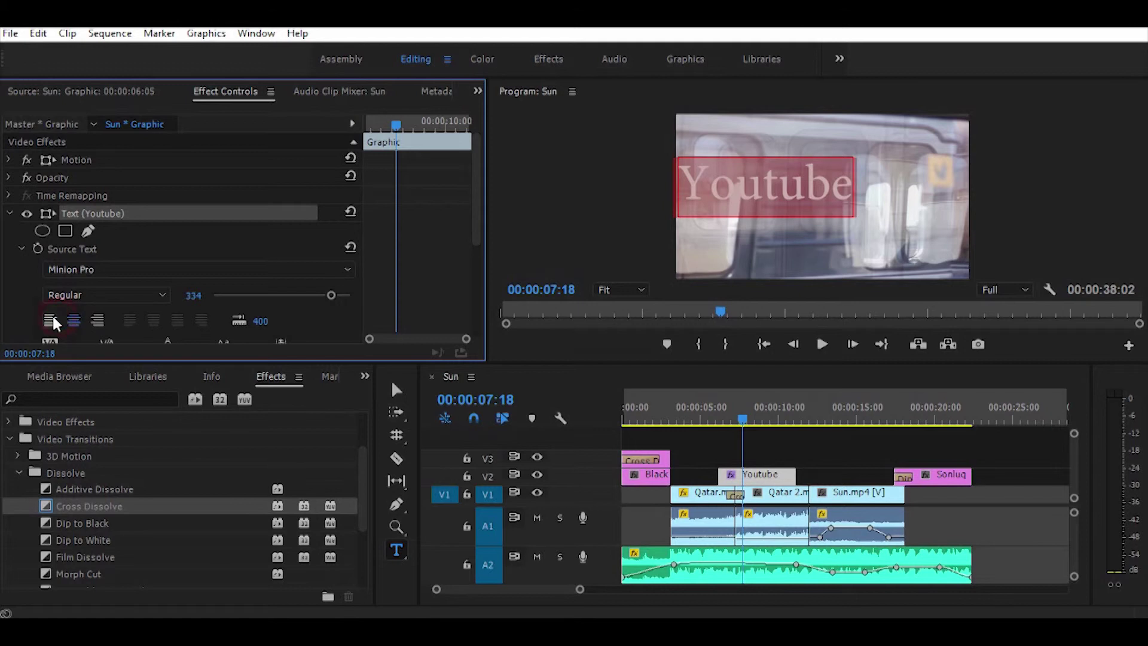
left_click(51, 317)
scroll(149, 284, "down", 3)
scroll(182, 291, "up", 2)
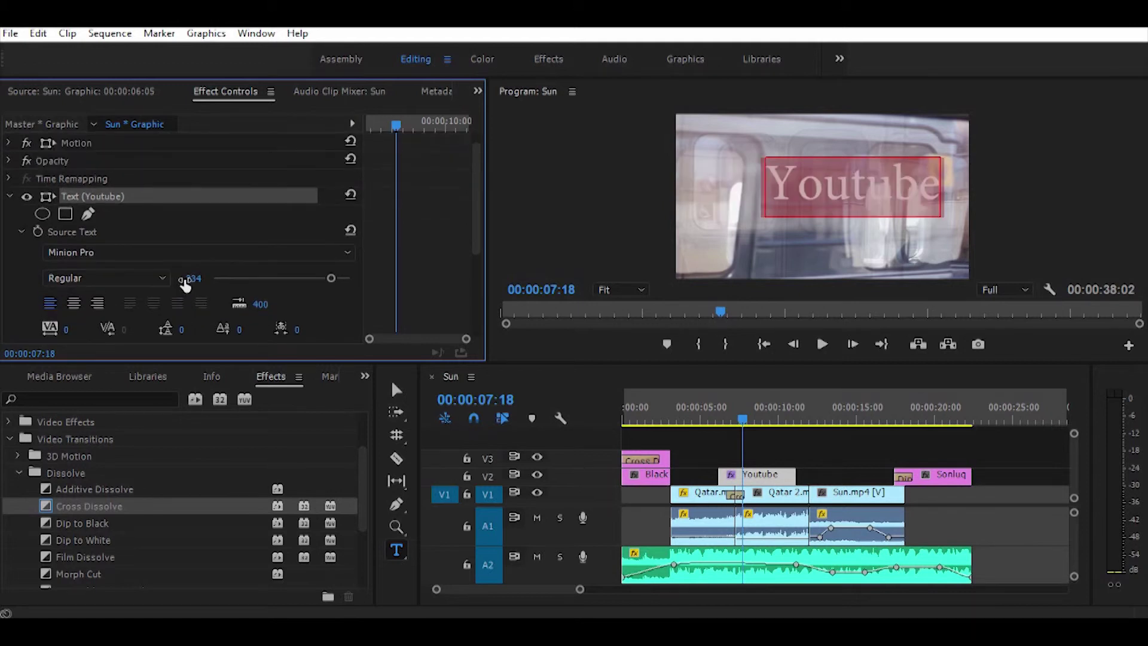
- Set the Youtube text's font to Baskerville Old Face
left_click(311, 255)
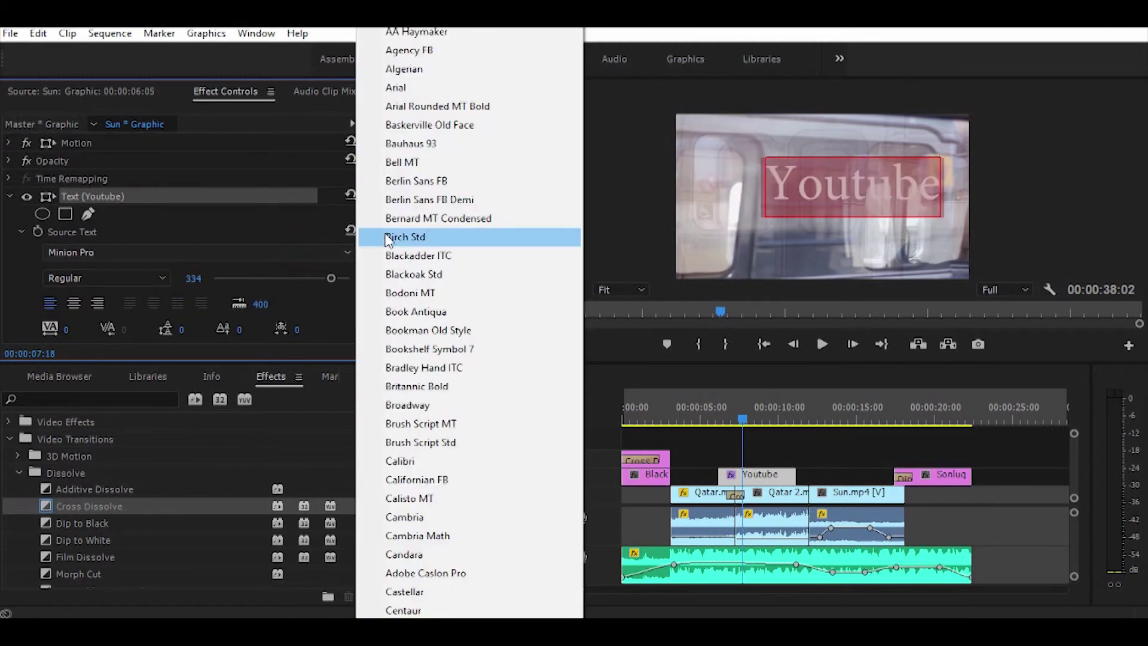
left_click(395, 237)
left_click(289, 255)
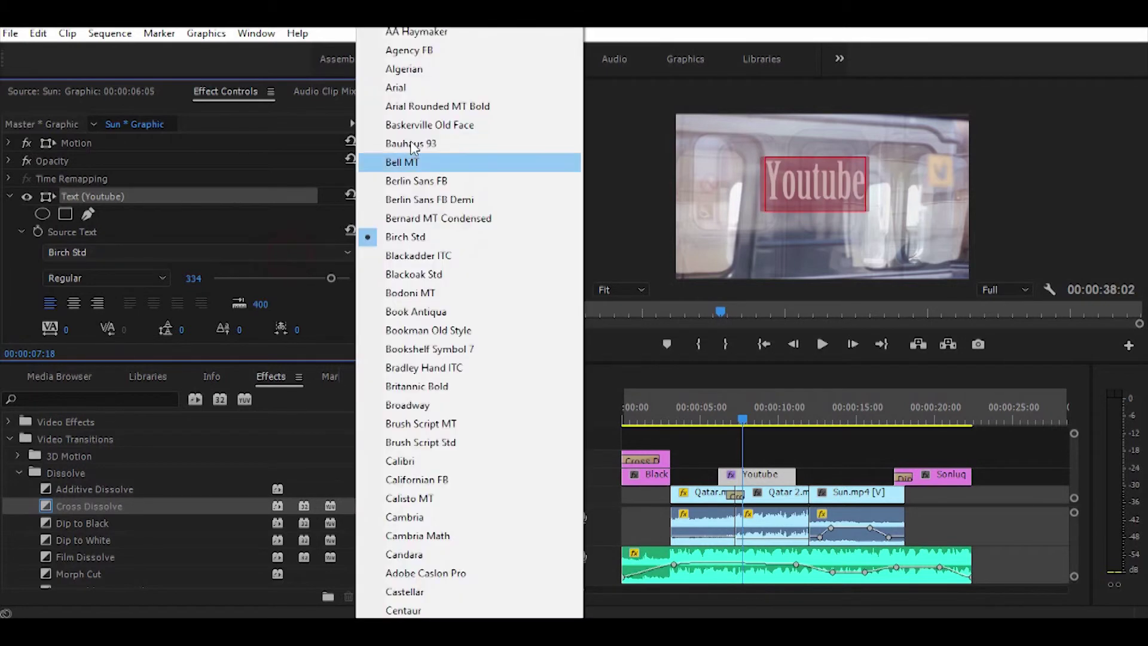
left_click(420, 127)
scroll(171, 292, "down", 2)
scroll(172, 299, "down", 2)
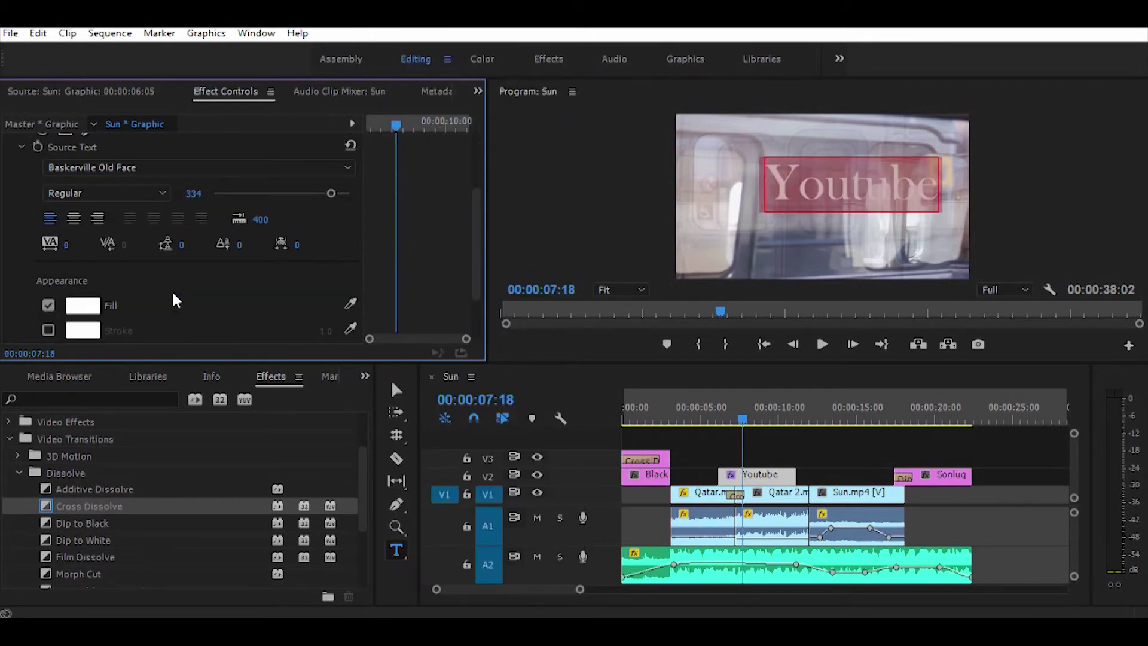
scroll(177, 300, "down", 1)
- Give the text a dark red A80303 fill and a black 000000 stroke
left_click(89, 254)
left_click_drag(559, 286, 600, 383)
left_click(765, 232)
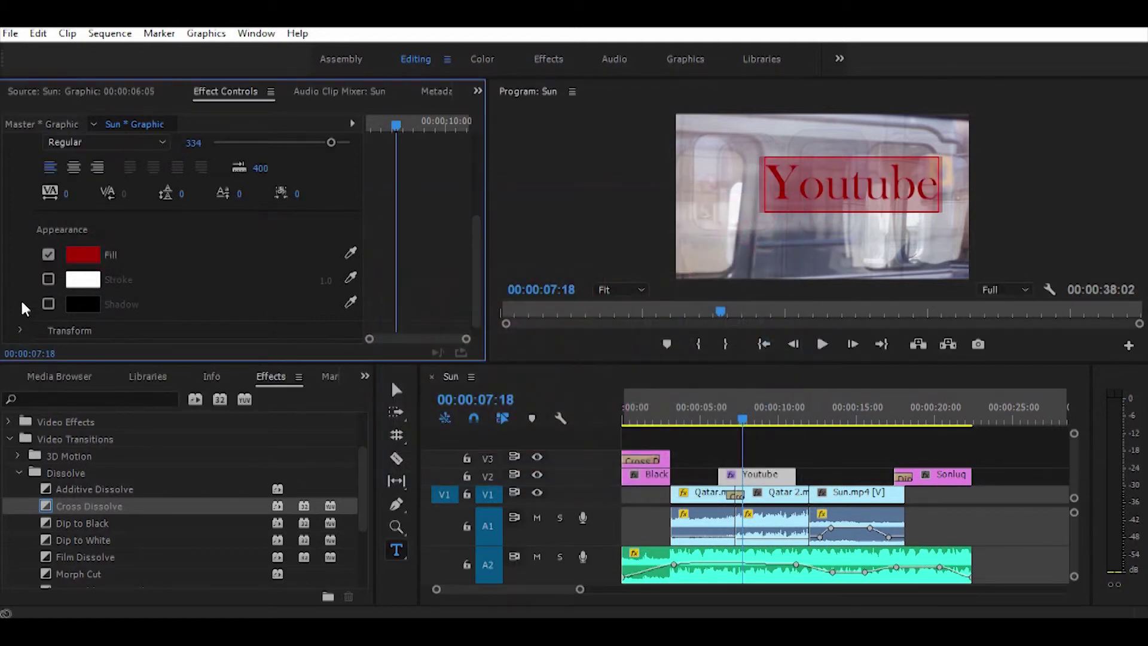
left_click(50, 277)
left_click(114, 278)
left_click(516, 242)
left_click(757, 233)
scroll(148, 274, "down", 1)
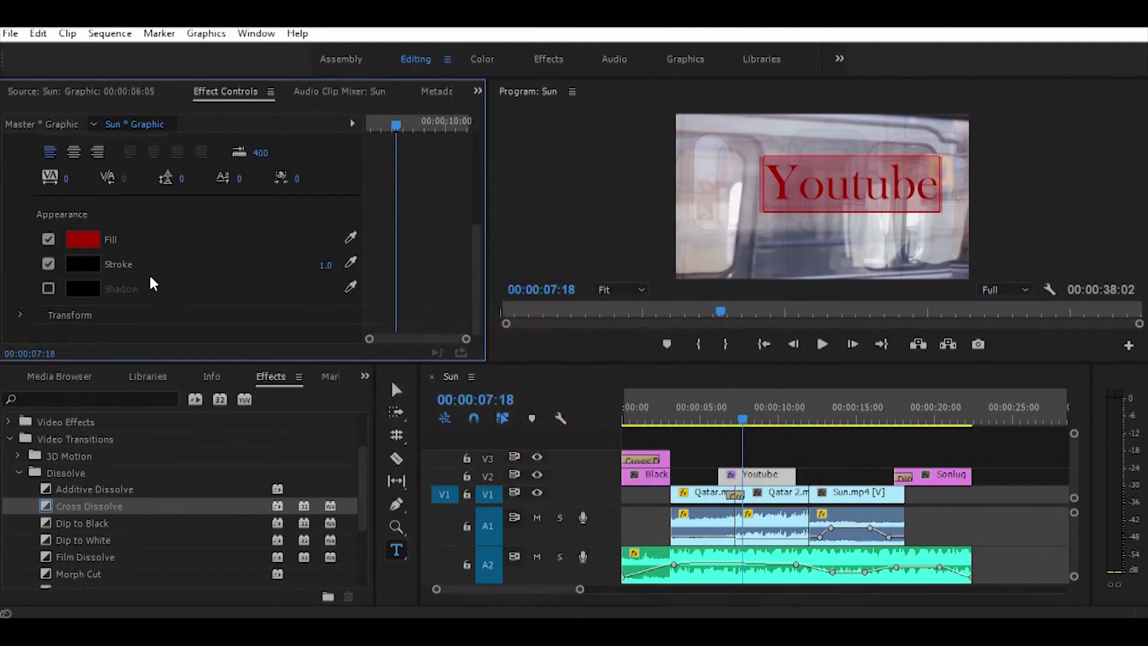
- Expand the text's Transform settings in Effect Controls and look through them
left_click(18, 312)
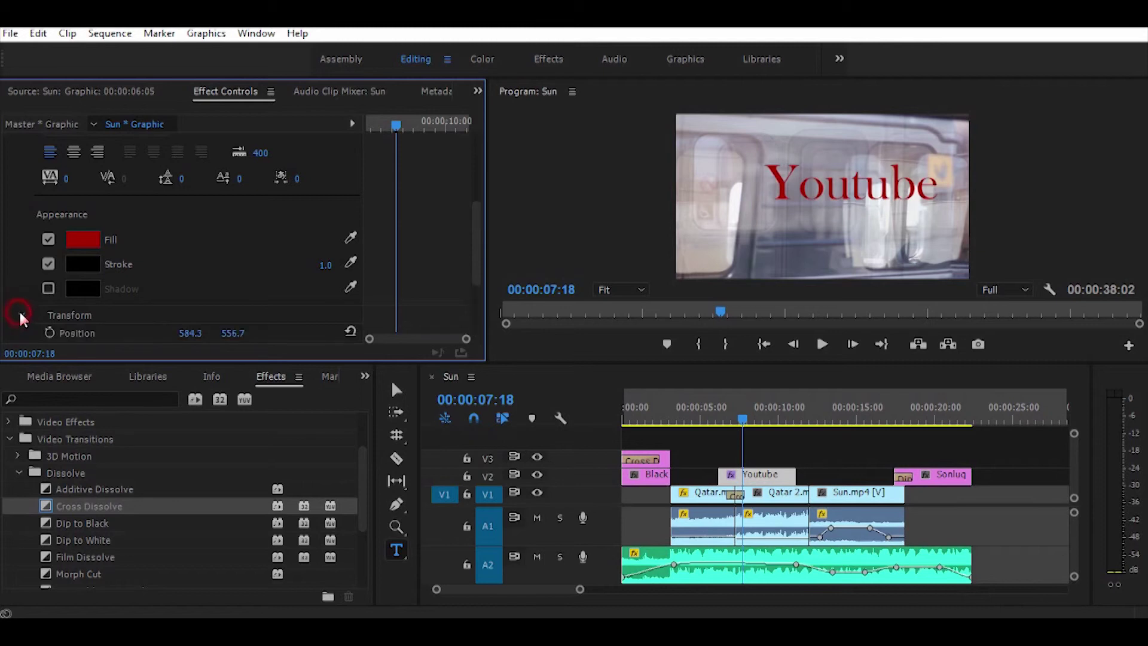
scroll(19, 310, "down", 2)
scroll(20, 308, "down", 3)
scroll(21, 314, "down", 2)
scroll(21, 314, "up", 2)
scroll(21, 314, "up", 10)
scroll(21, 315, "up", 1)
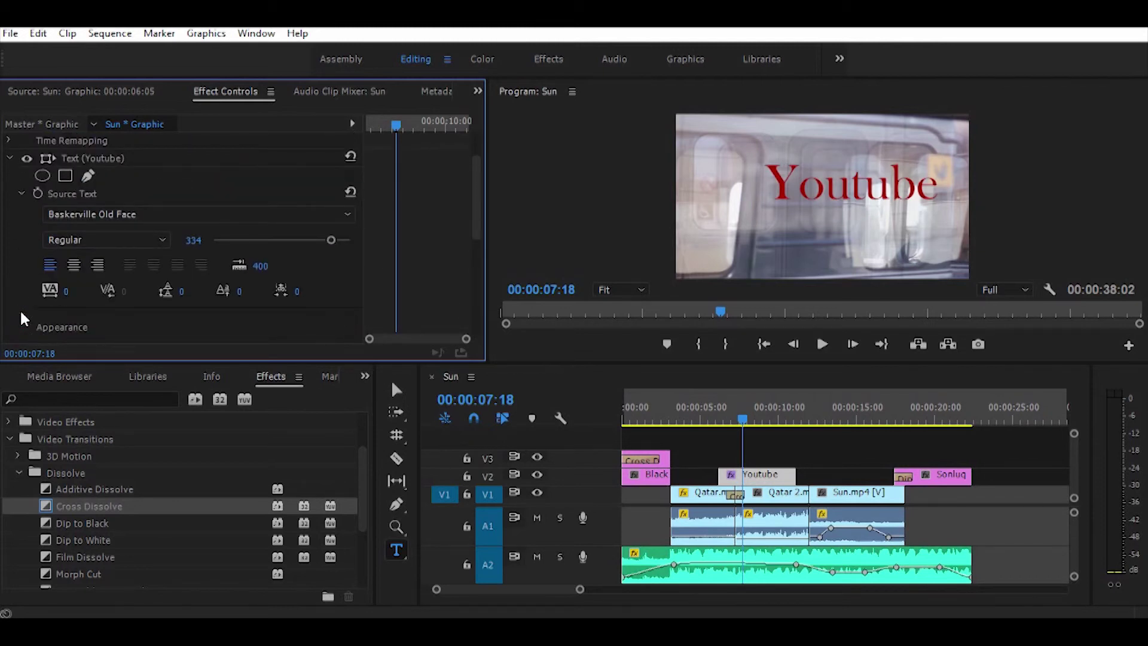
scroll(20, 309, "up", 1)
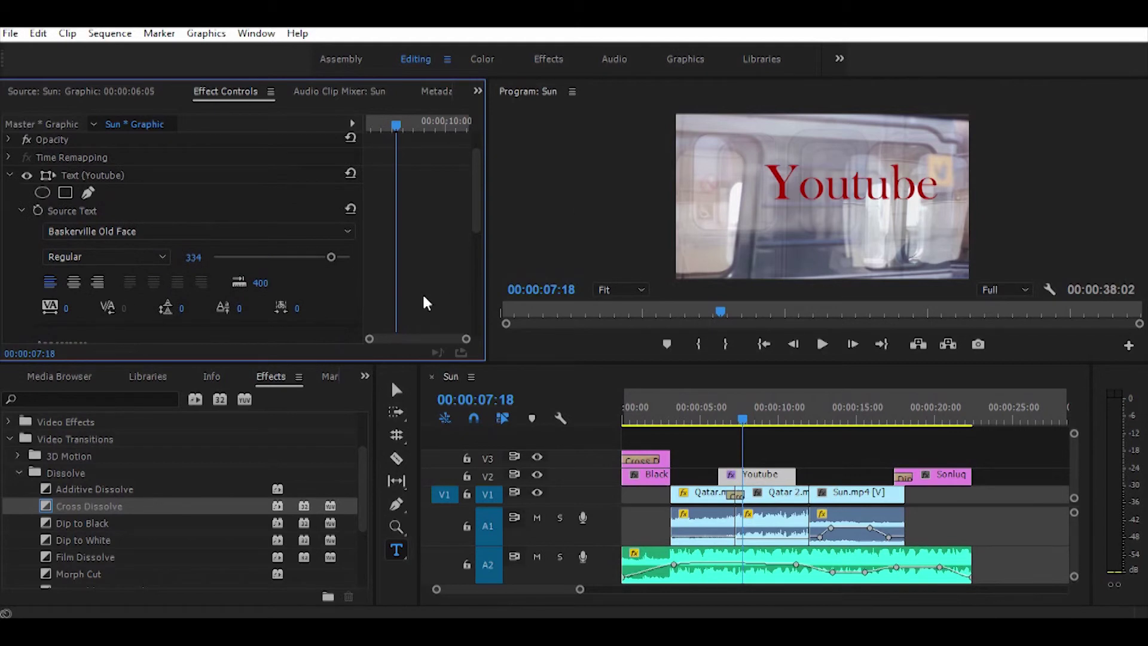
- Nudge the Youtube title left, preview it from about 06:11, then delete the V2 graphic clip
left_click(395, 390)
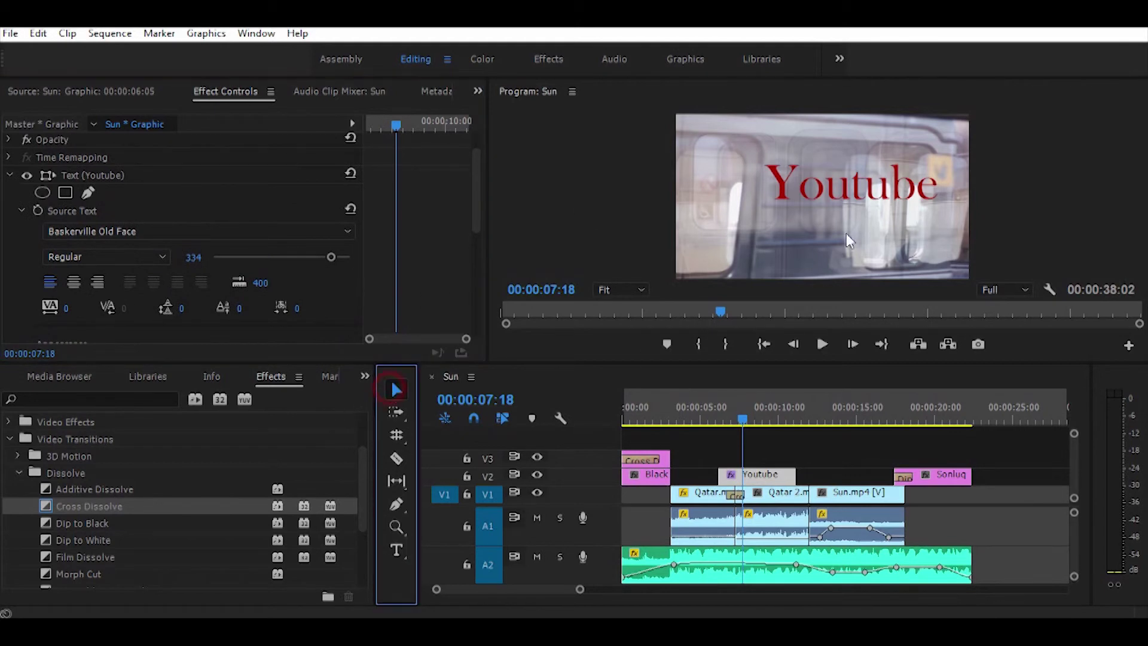
left_click_drag(875, 190, 844, 207)
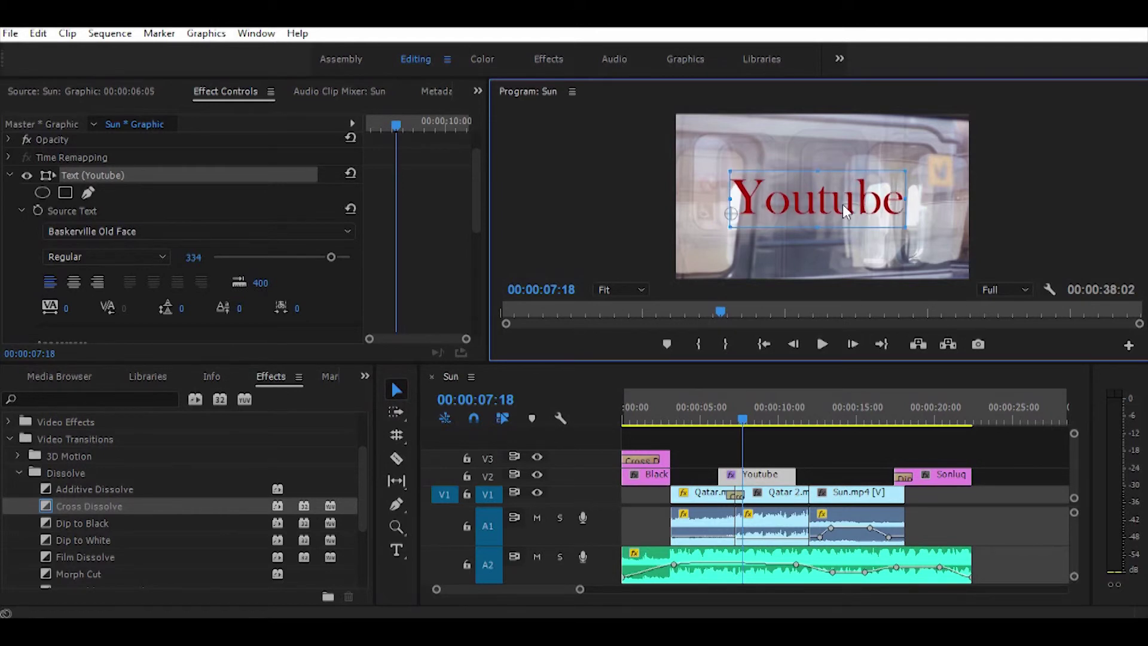
left_click_drag(736, 419, 704, 425)
key("space")
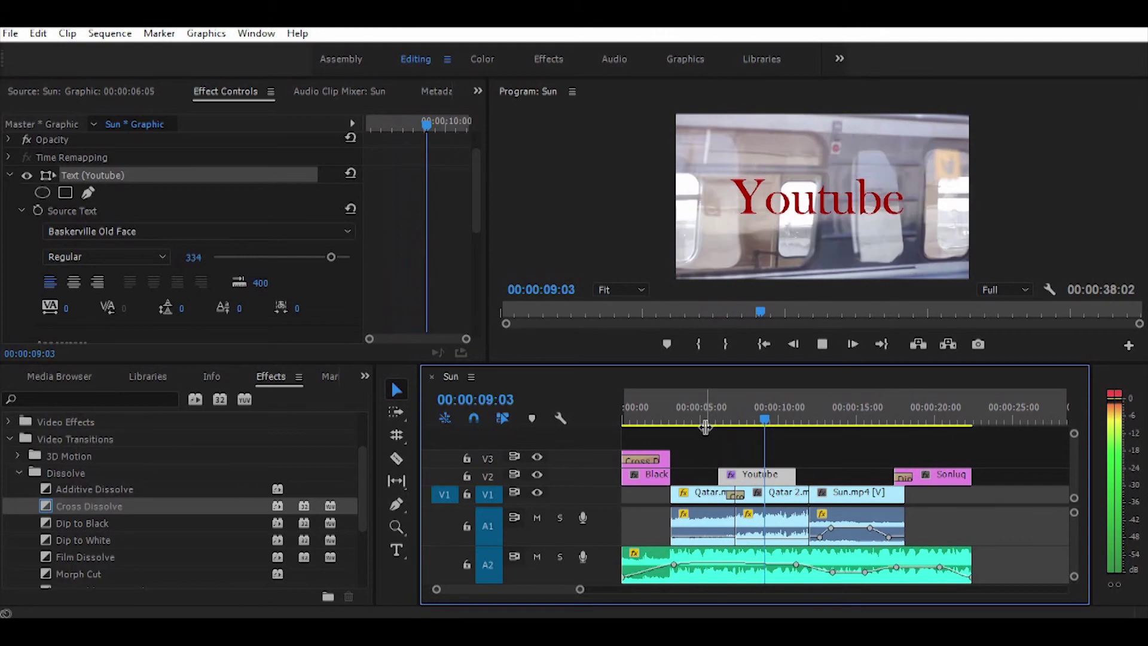
key("space")
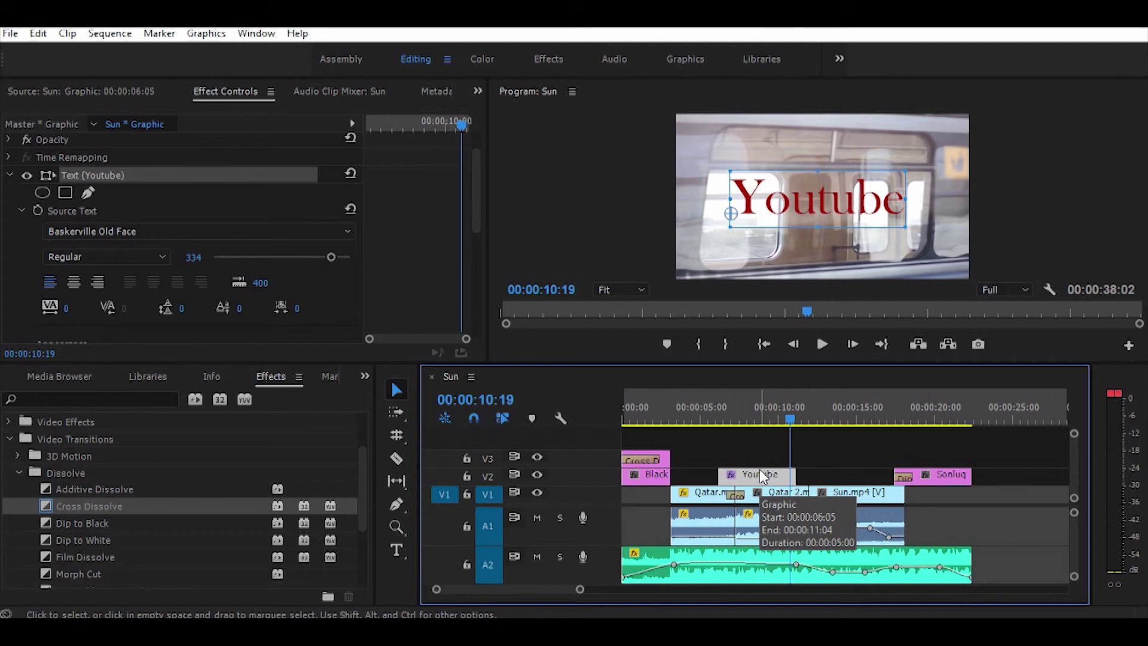
key("Delete")
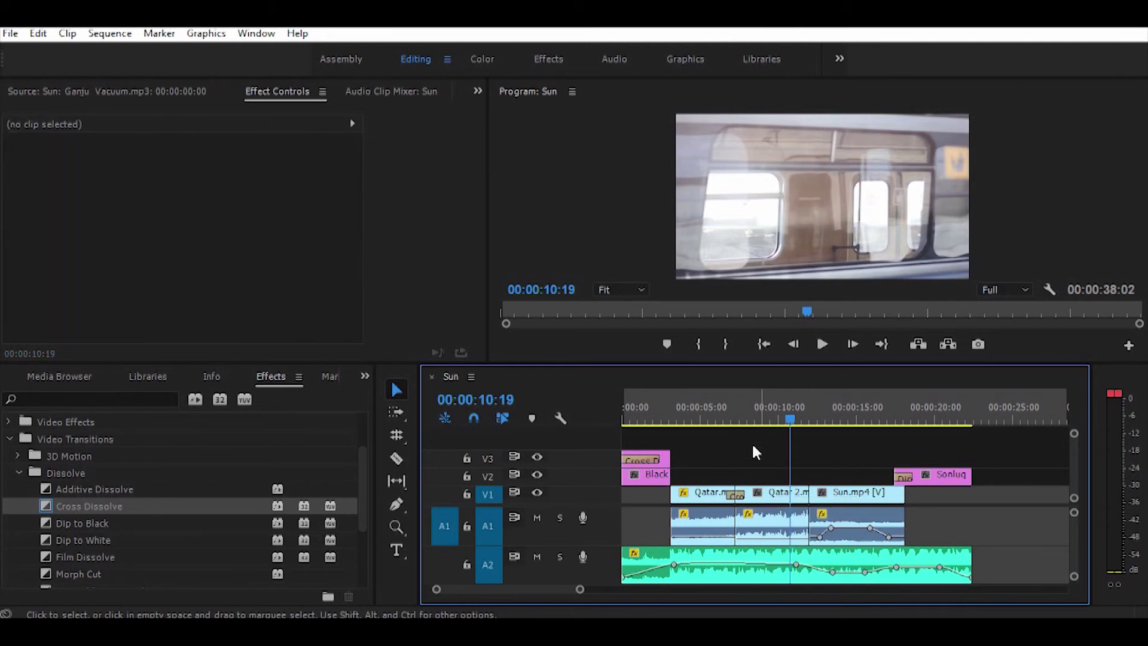
- Play back from about 05:20, then park the playhead at 01:14 where Youtube Derslik shows
left_click(713, 408)
key("space")
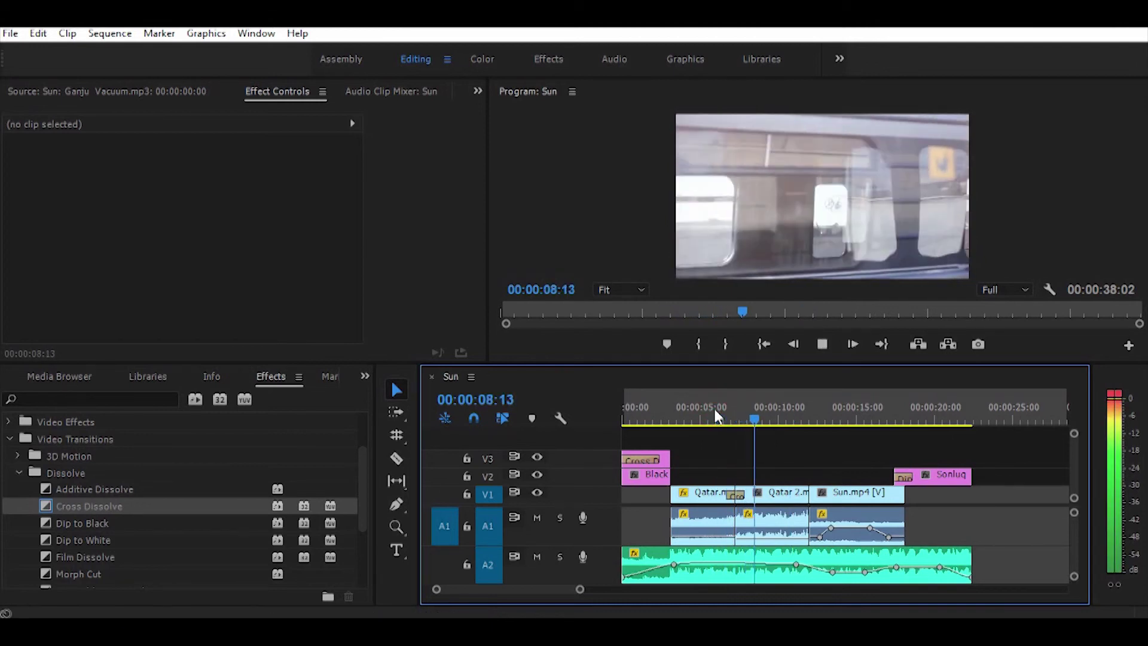
key("space")
left_click(645, 408)
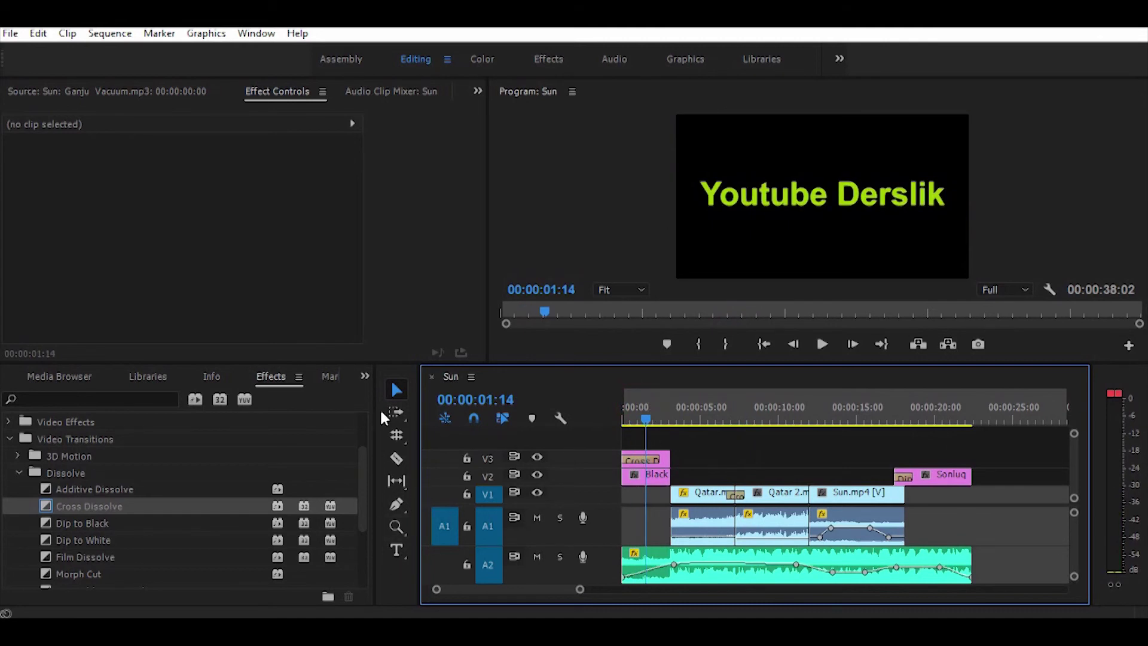
- Bring the Project panel forward and choose File > New > Legacy Title
left_click(364, 376)
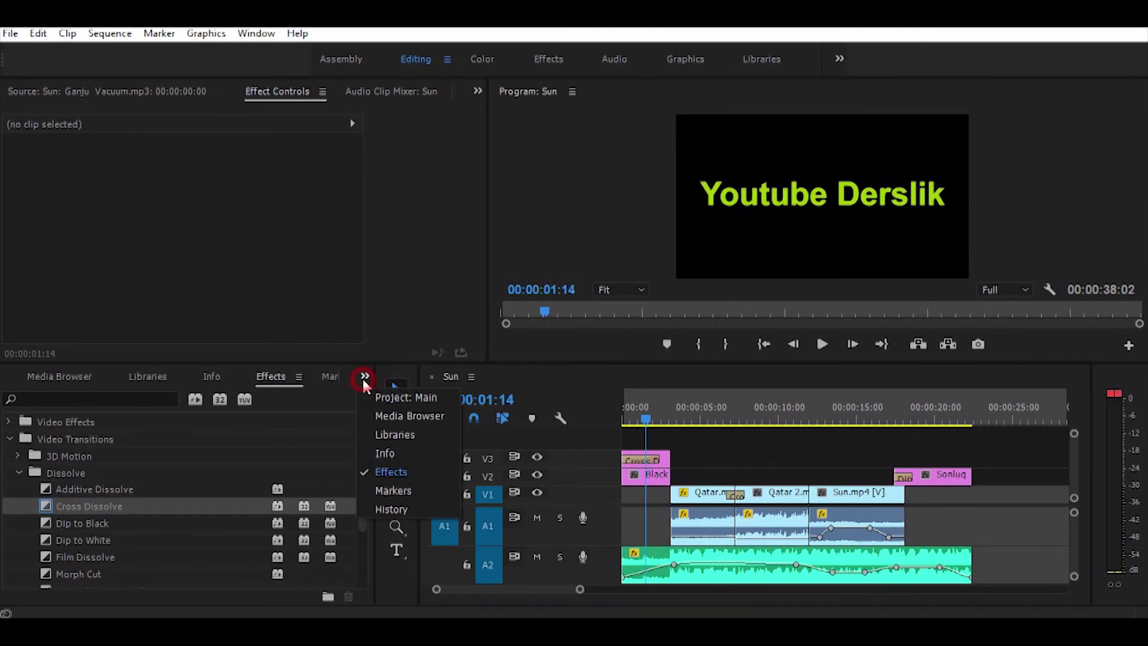
left_click(397, 397)
left_click(317, 588)
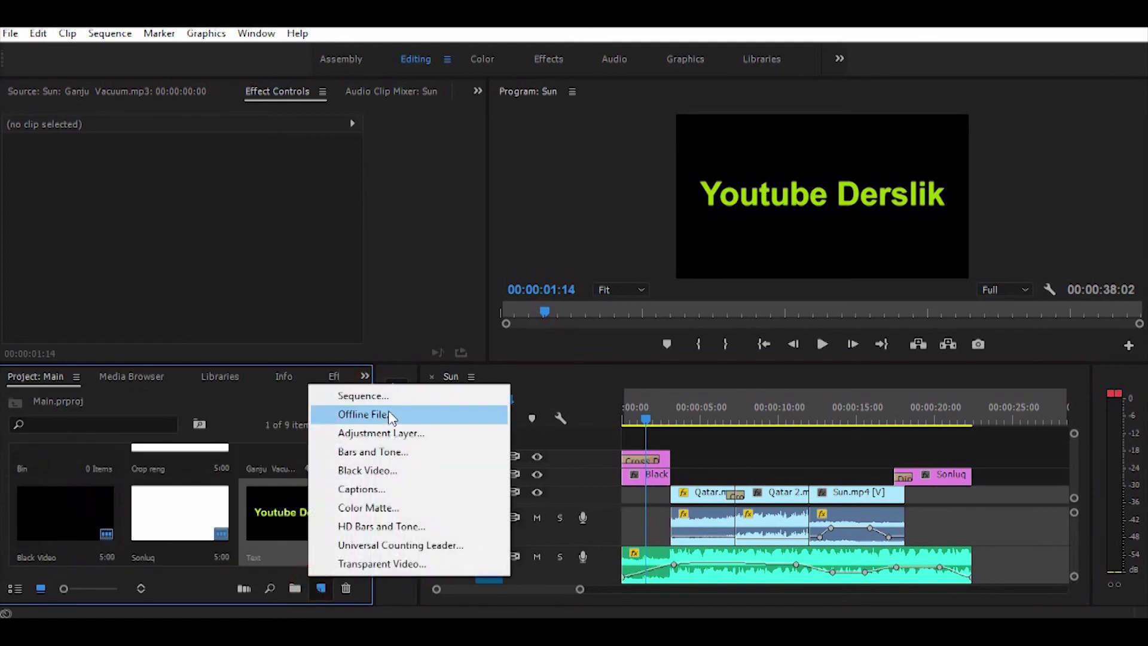
left_click(7, 35)
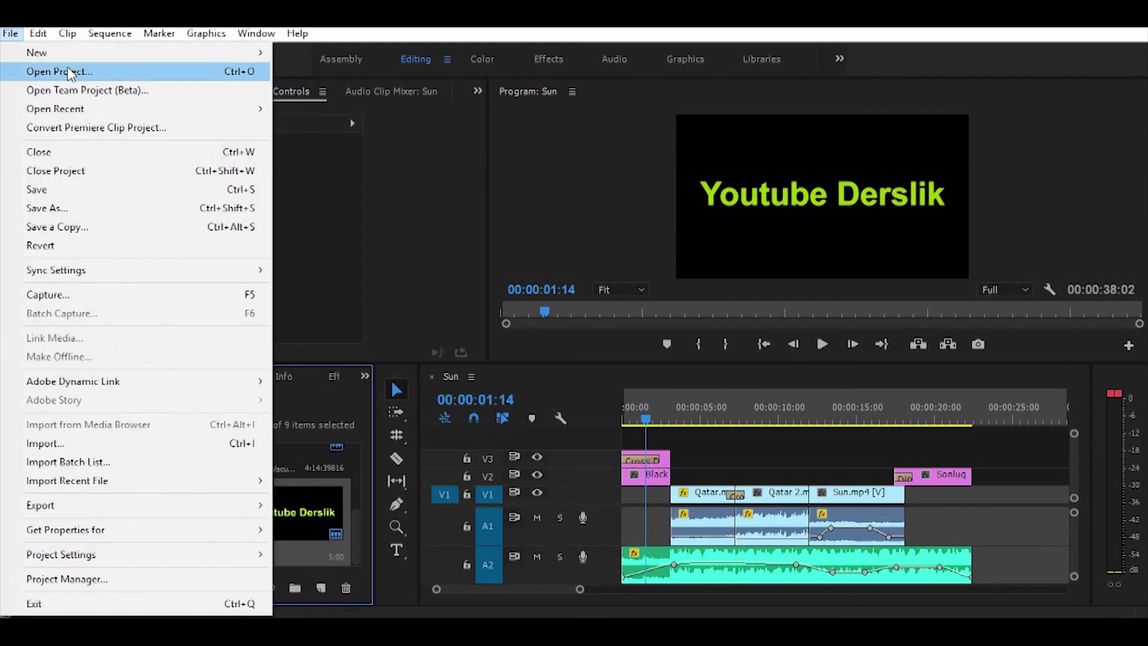
mouse_move(72, 54)
left_click(412, 207)
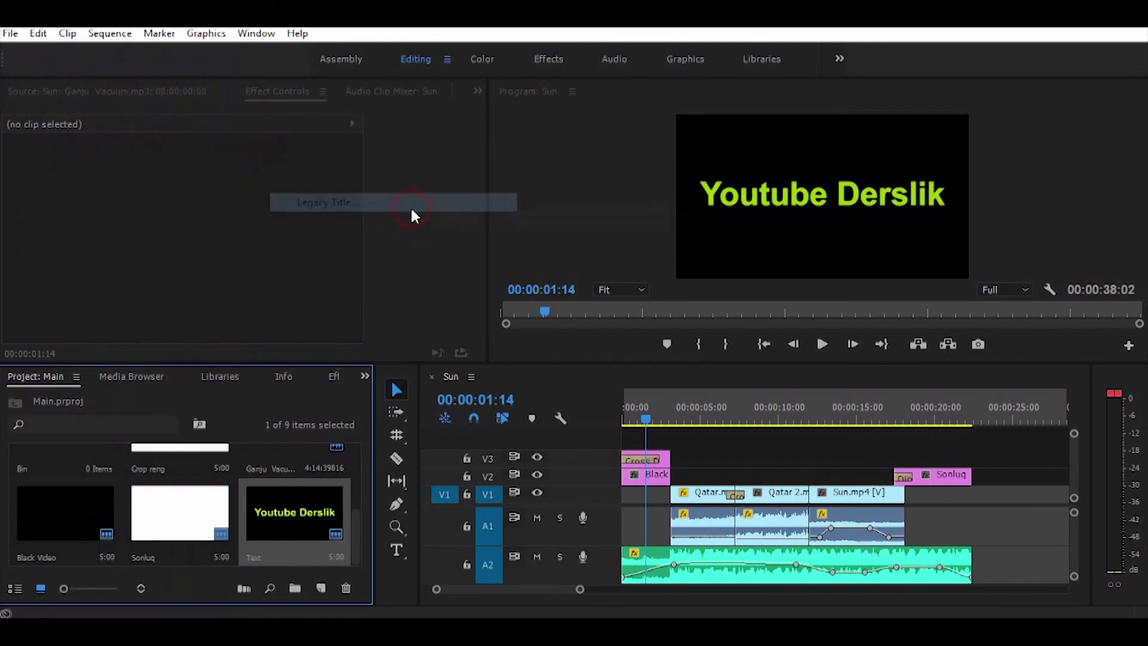
- Accept Title 02's settings, enlarge the Legacy Title Styles panel, try a few styles, and close the editor
left_click(616, 404)
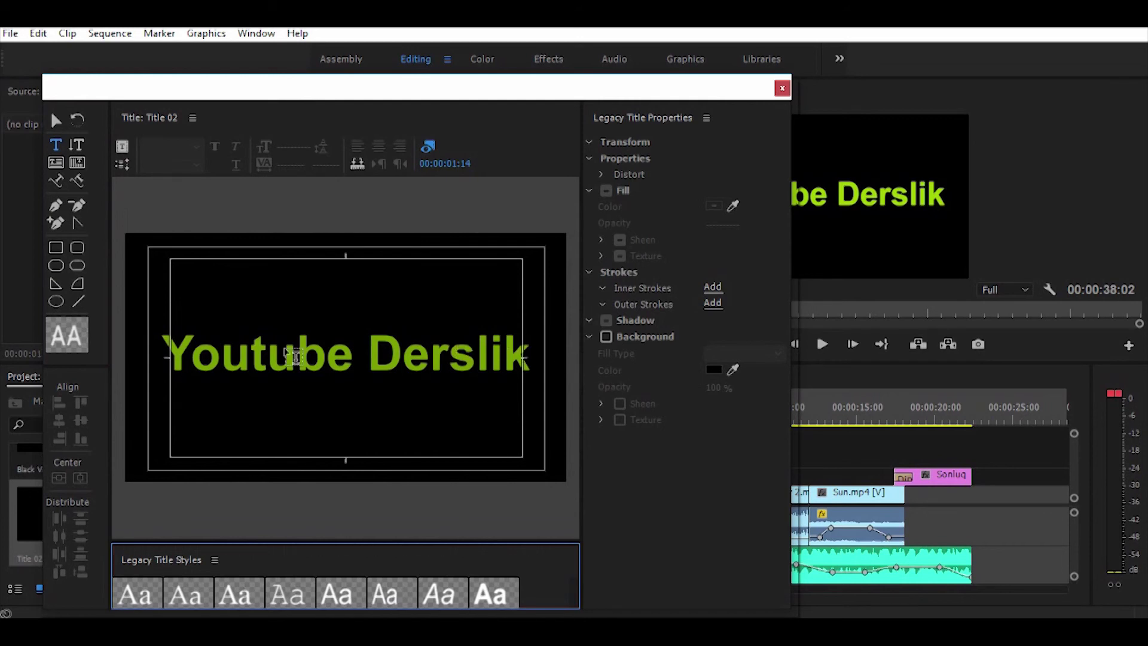
left_click(484, 542)
left_click_drag(484, 541, 478, 367)
left_click(333, 487)
left_click(288, 487)
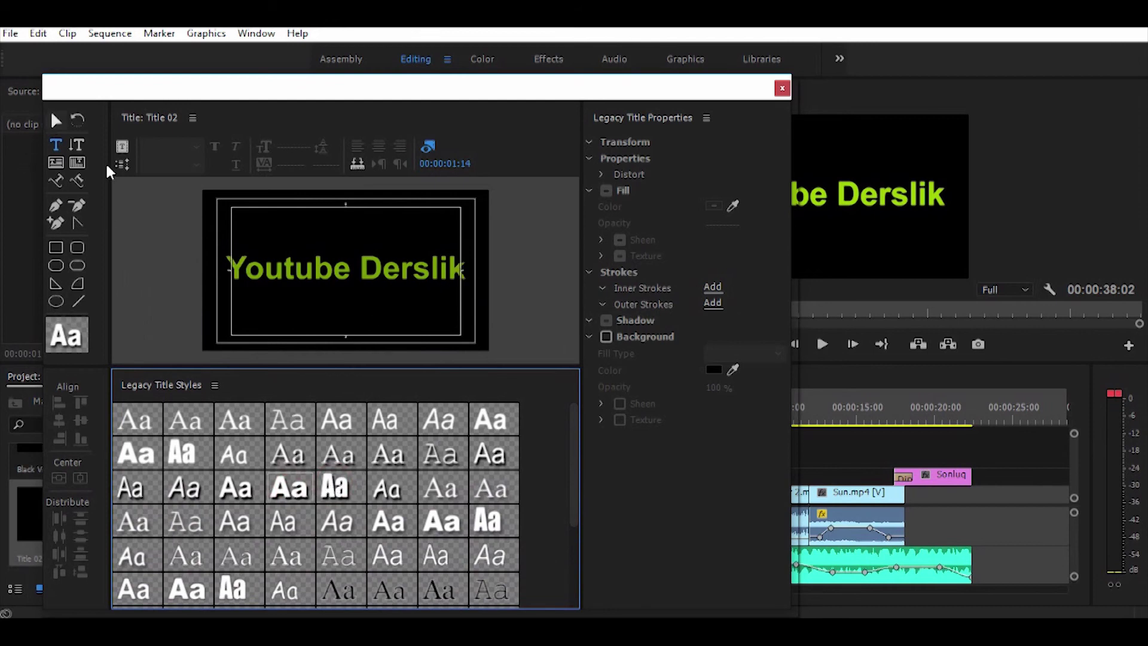
scroll(333, 562, "down", 3)
left_click(332, 600)
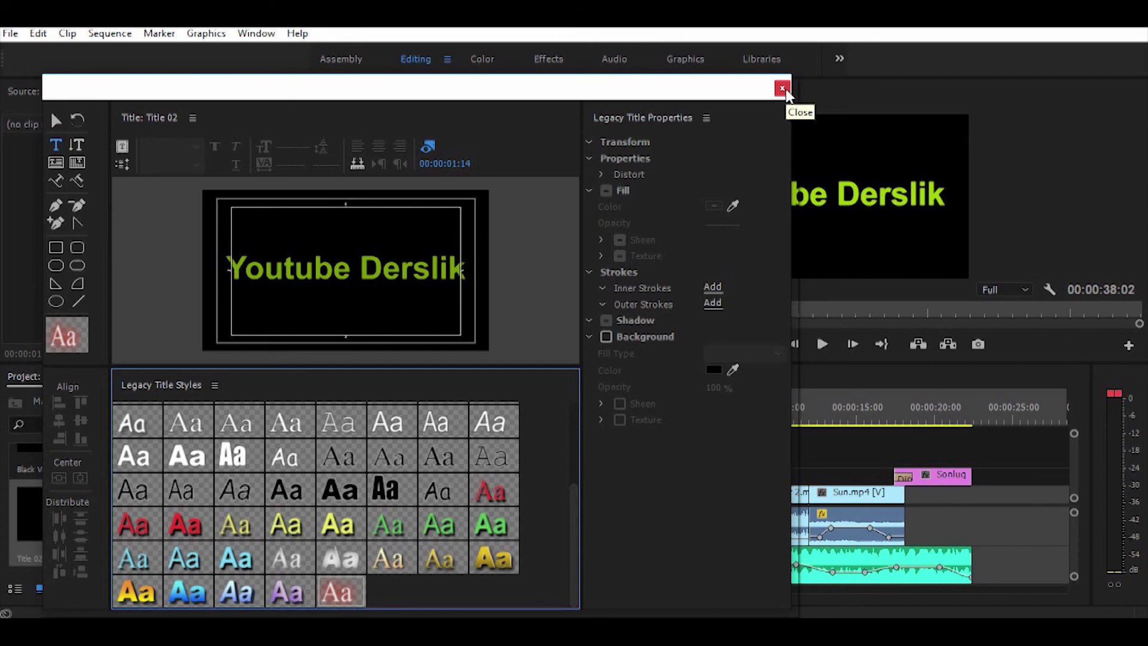
left_click(782, 89)
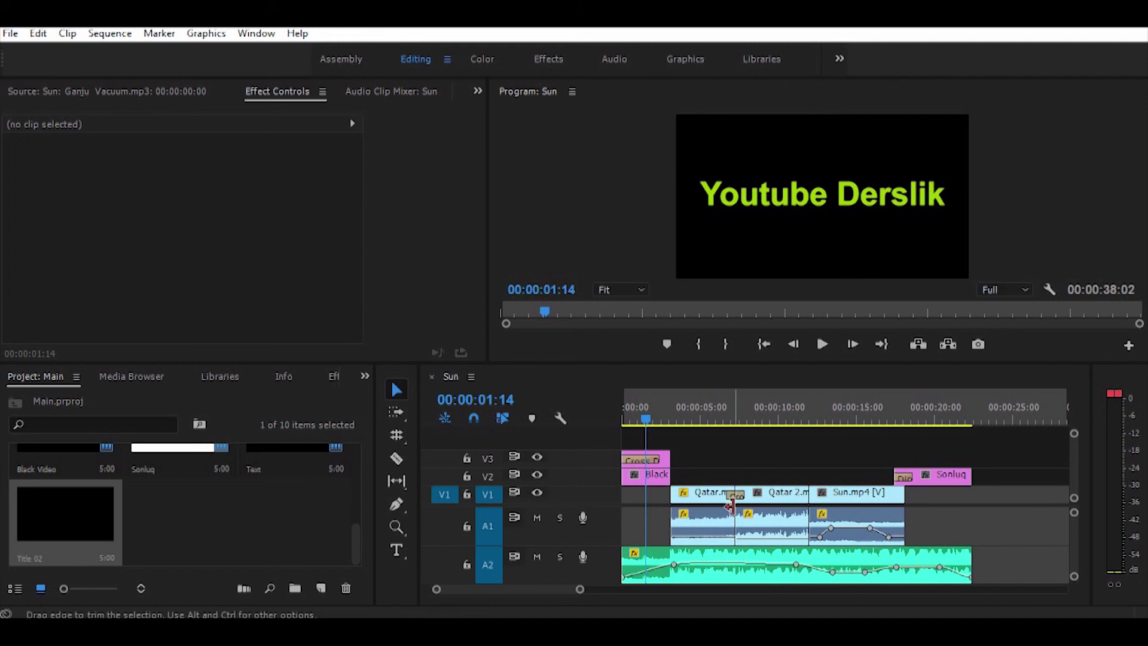
- Drag the divider between the monitor and the Timeline down to enlarge the Program monitor
left_click_drag(731, 363, 730, 406)
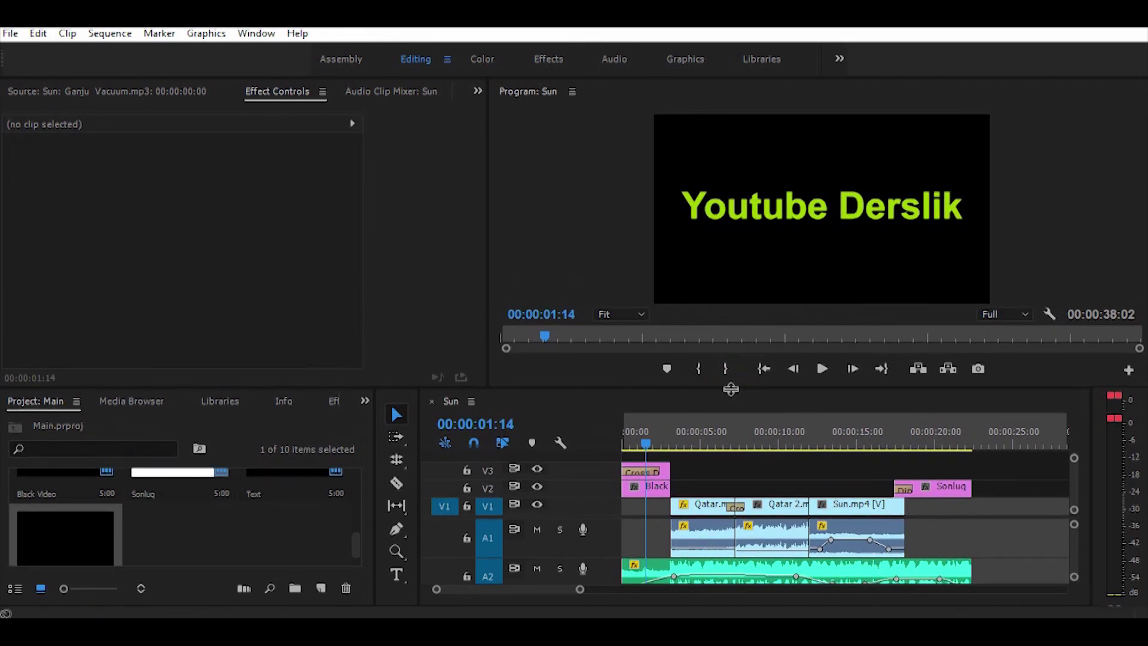